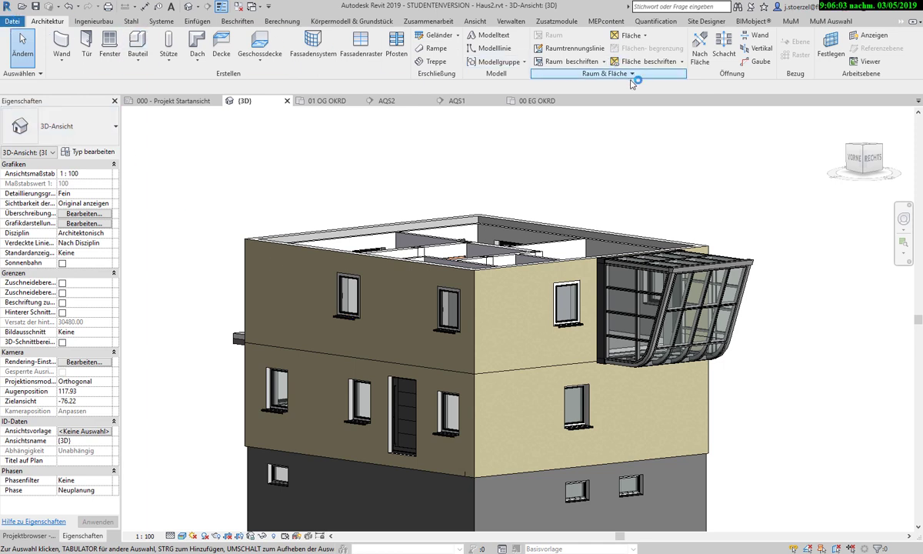
Step: Start the Place a Component tool and open the Load Family browser
click(137, 60)
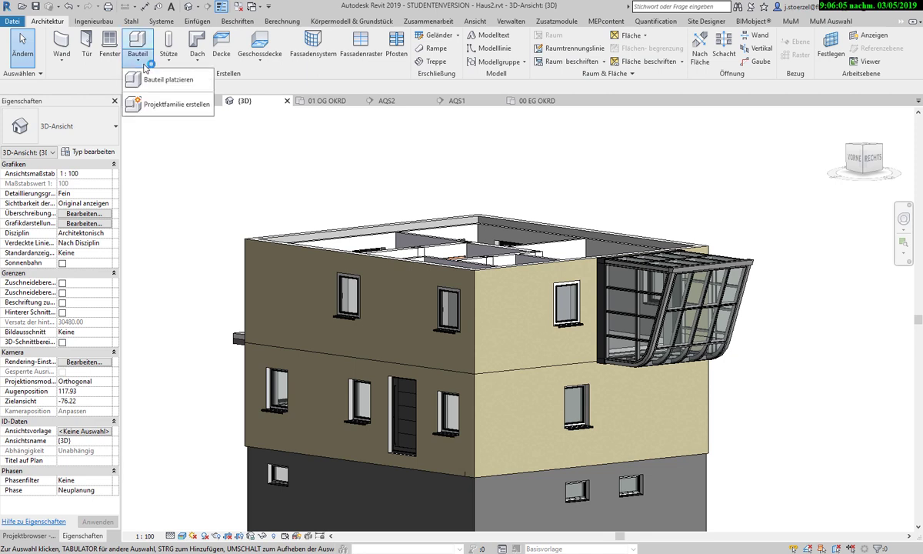
click(161, 80)
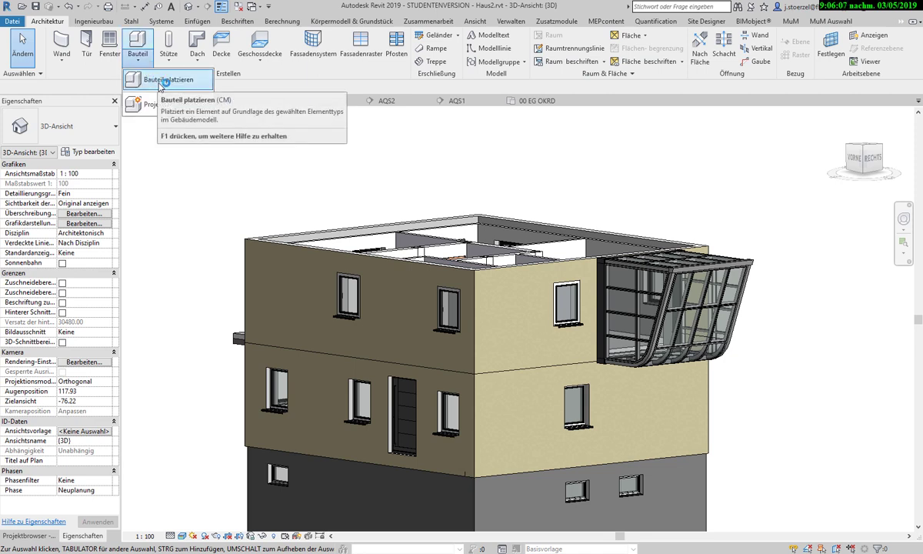
click(500, 45)
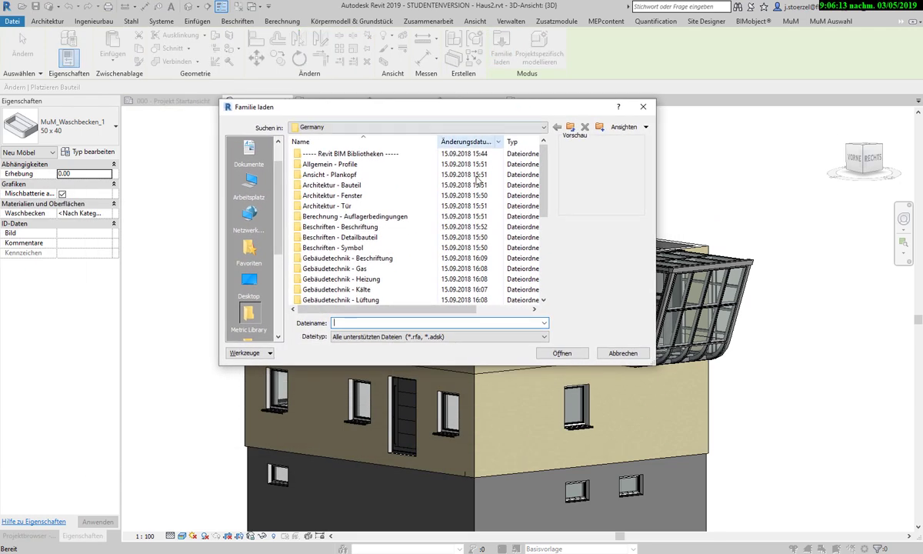
Step: Jump to the Libraries folder and look through its country-specific subfolders
click(387, 128)
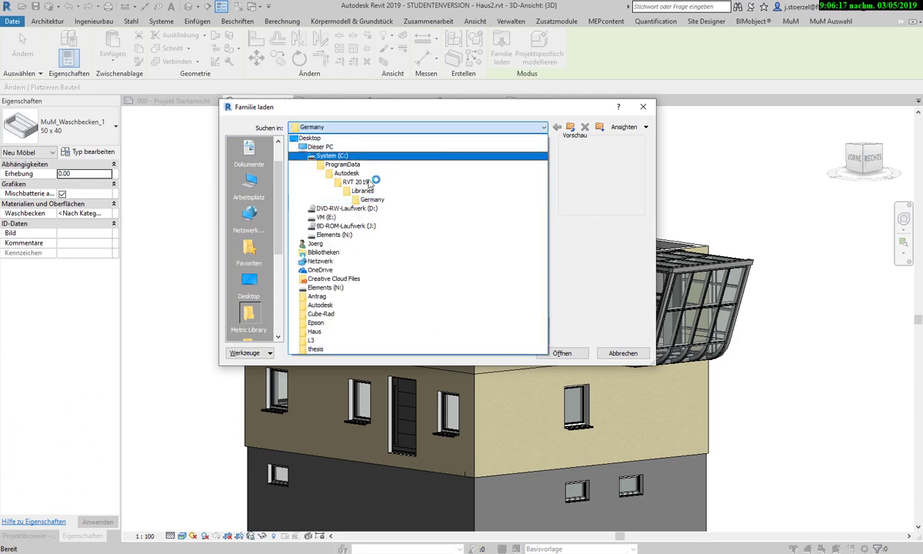
click(366, 190)
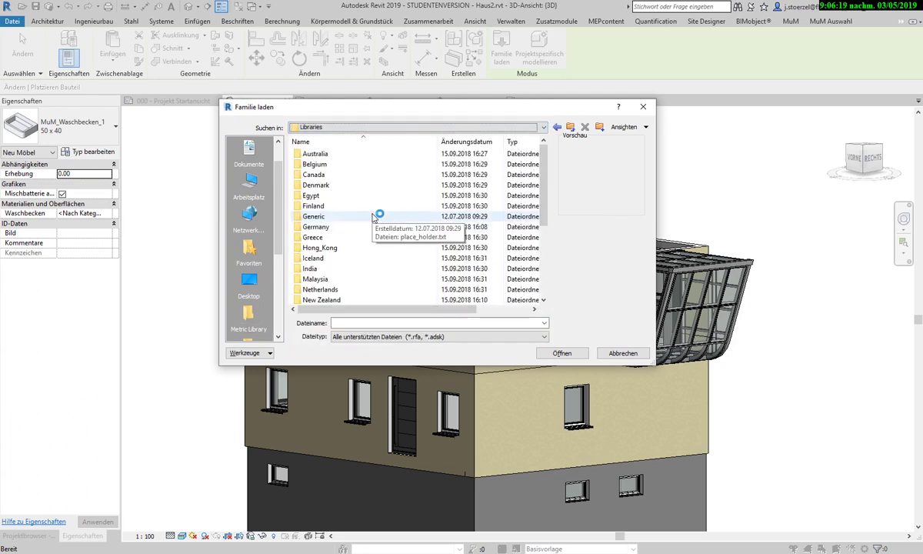
scroll(373, 218, down, 1)
scroll(373, 218, down, 2)
scroll(373, 218, down, 2)
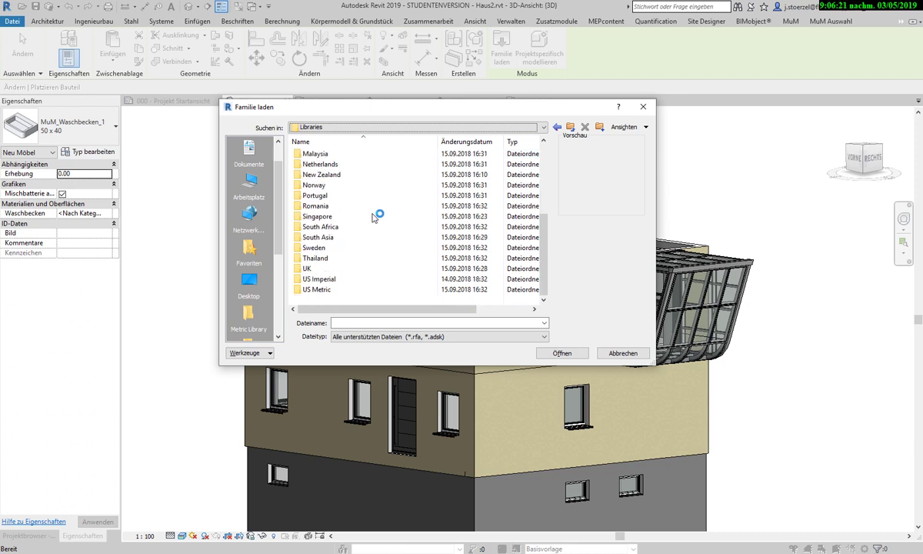
scroll(373, 218, up, 2)
scroll(373, 218, up, 1)
scroll(373, 217, up, 1)
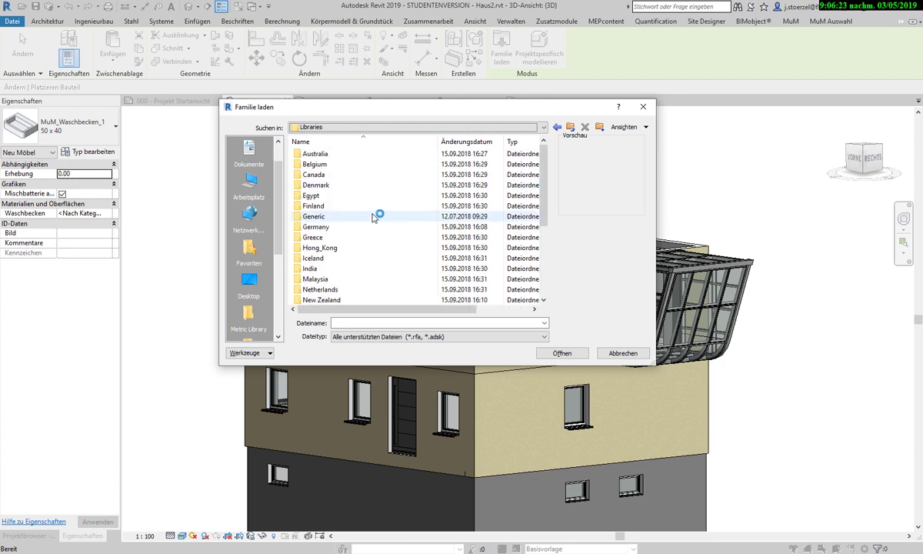
scroll(373, 217, down, 2)
scroll(373, 217, down, 2)
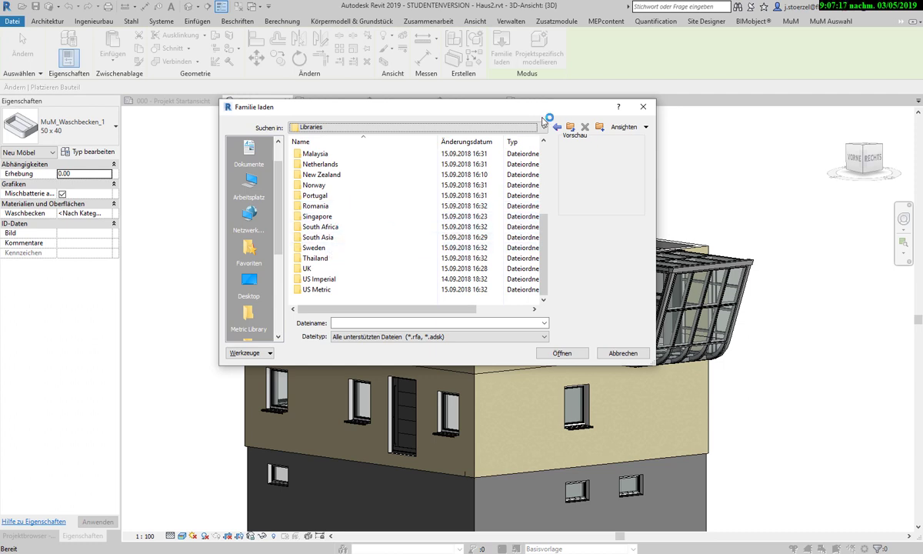
Step: Browse up from RVT 2019 into Libraries and Germany, then back to Libraries
click(571, 127)
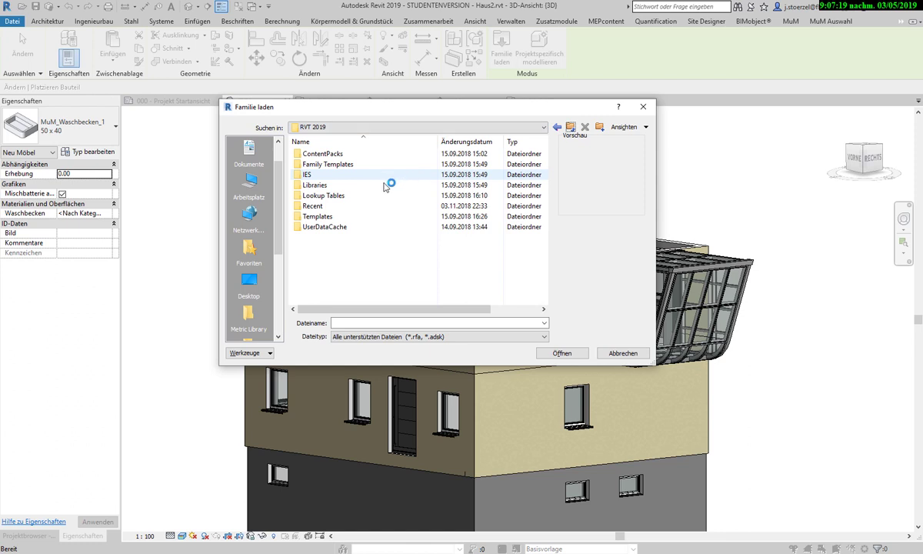
double_click(329, 188)
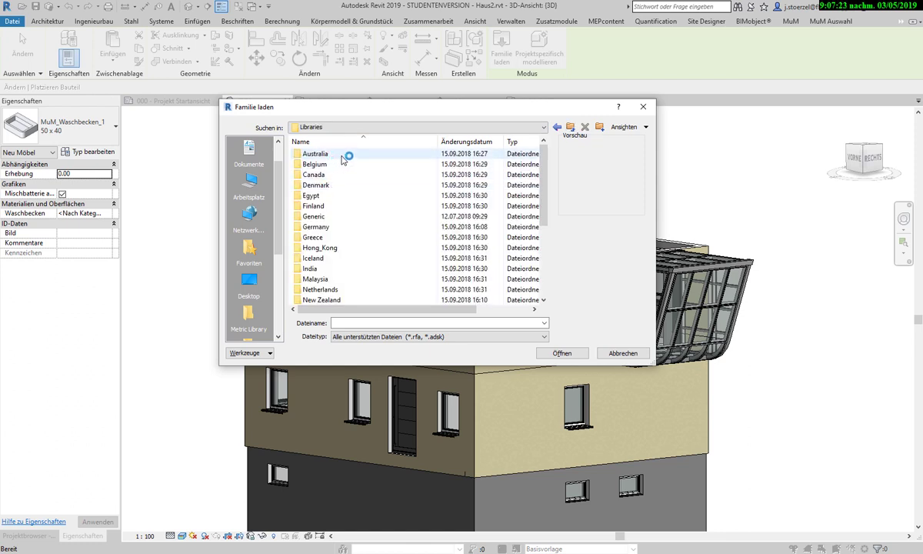
double_click(315, 227)
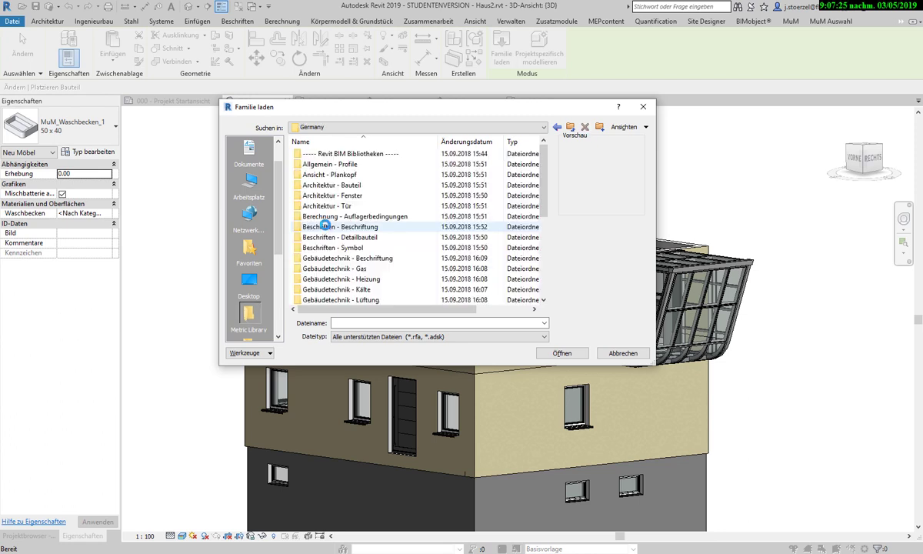
click(570, 126)
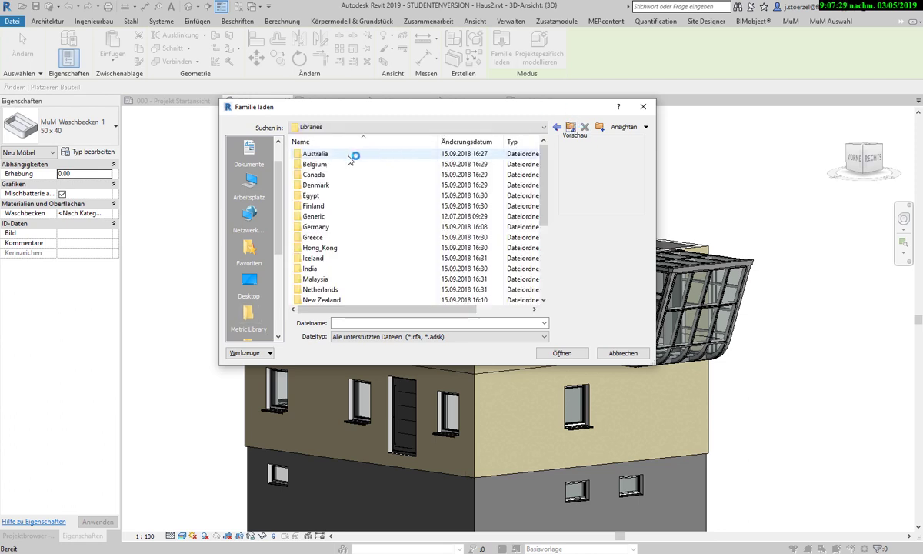
scroll(346, 213, down, 1)
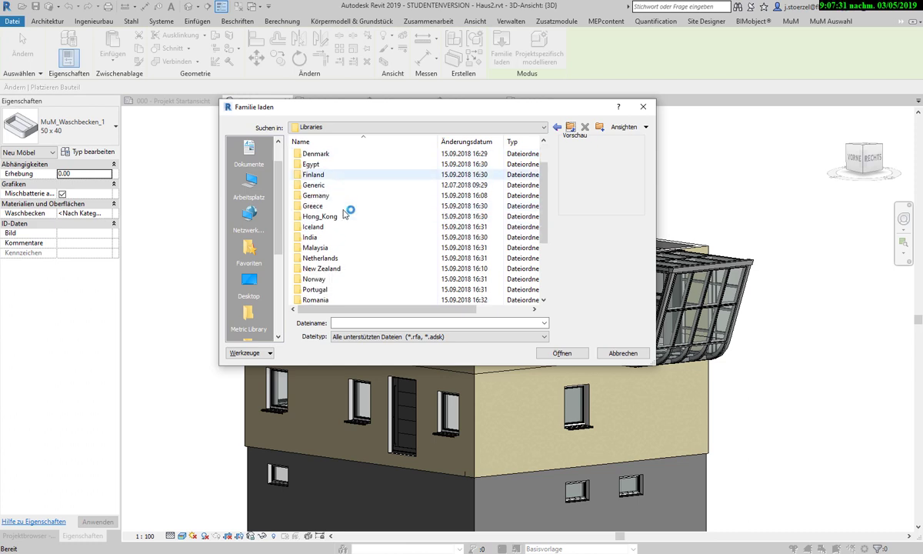
scroll(346, 212, down, 1)
scroll(346, 213, down, 2)
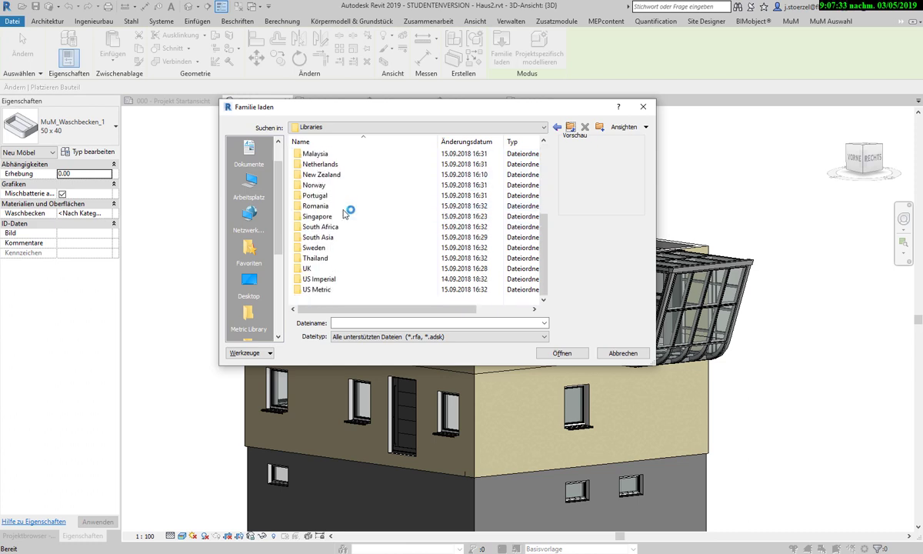
scroll(344, 213, up, 2)
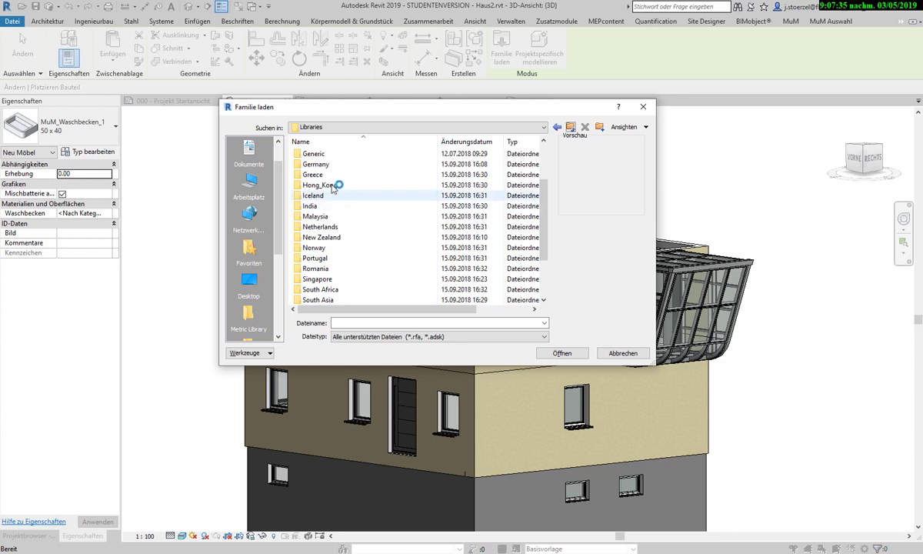
scroll(333, 169, up, 2)
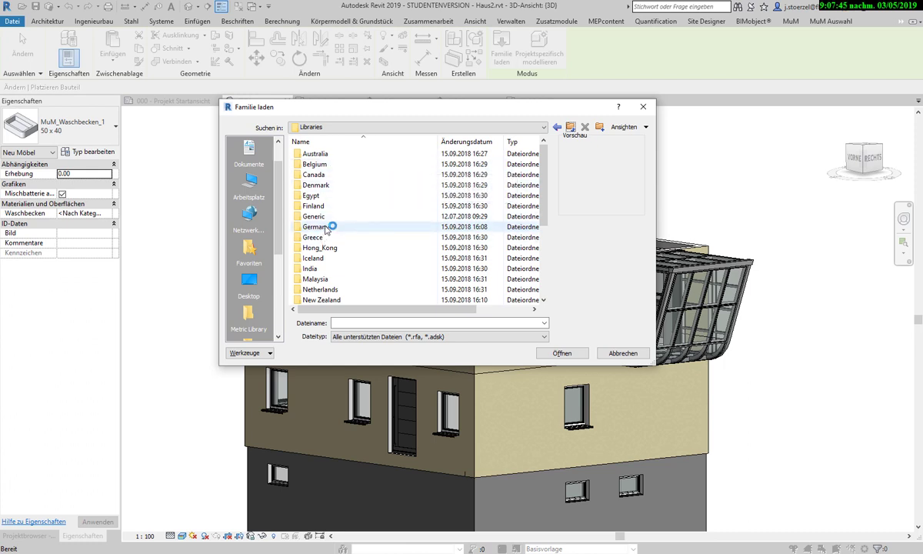
Step: Open the Germany library's Architektur - Fenster folder
scroll(326, 229, down, 1)
scroll(325, 229, down, 1)
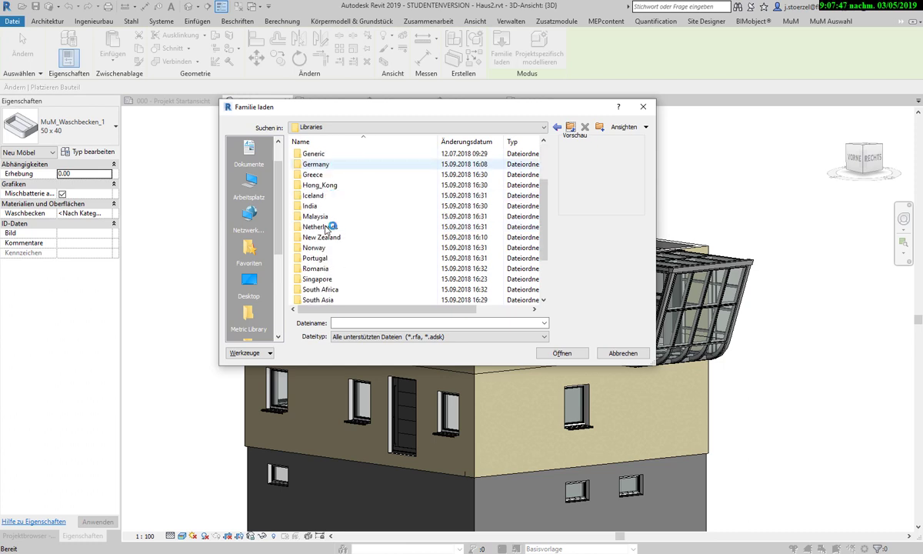
scroll(325, 229, down, 1)
scroll(325, 229, down, 1)
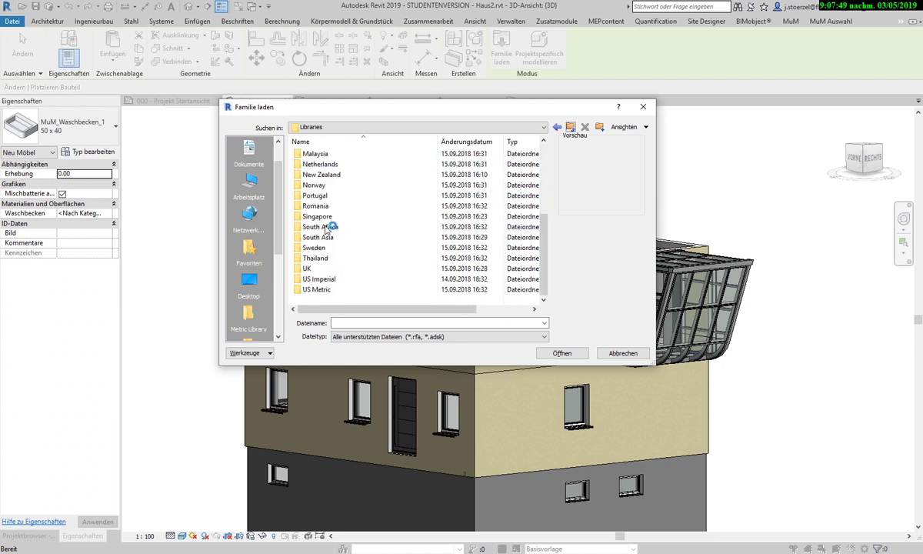
scroll(326, 229, up, 3)
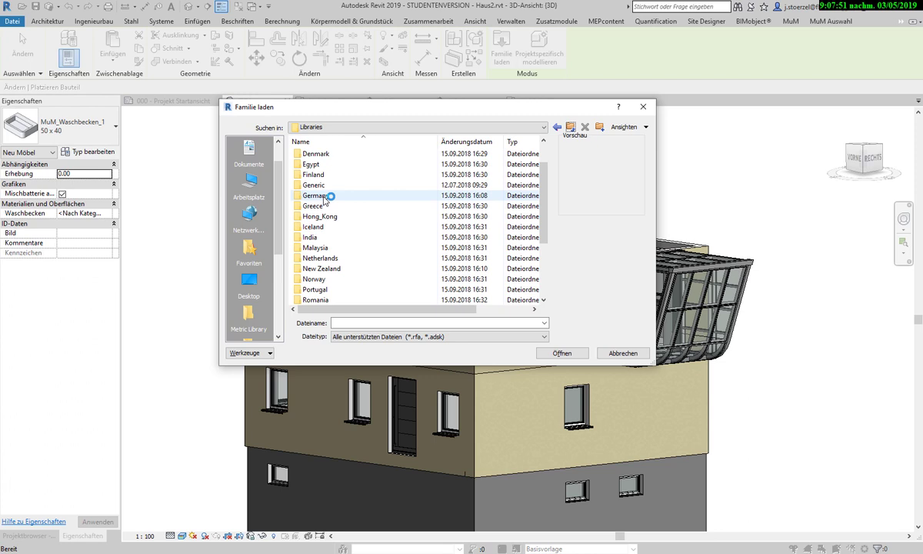
double_click(324, 196)
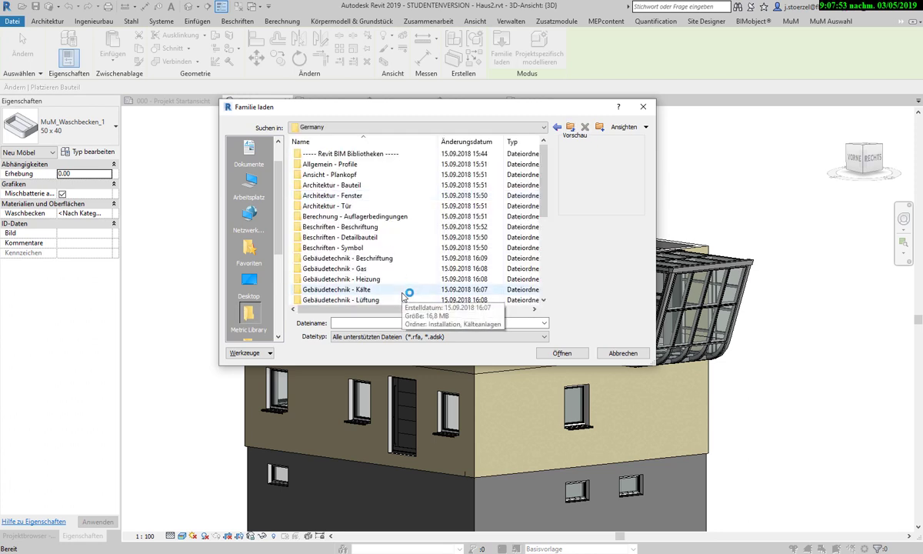
double_click(323, 196)
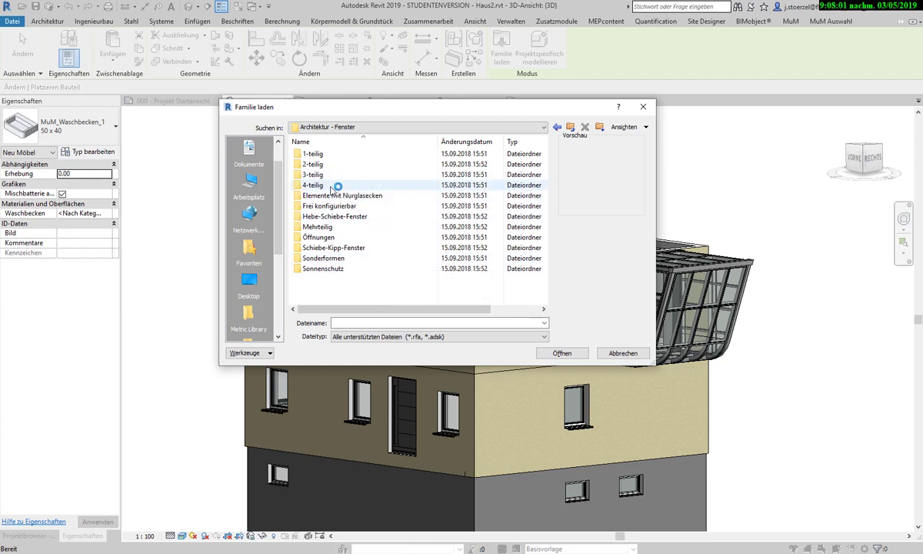
Step: Preview the four-part window families in the 4-teilig folder
double_click(335, 184)
click(335, 185)
click(338, 228)
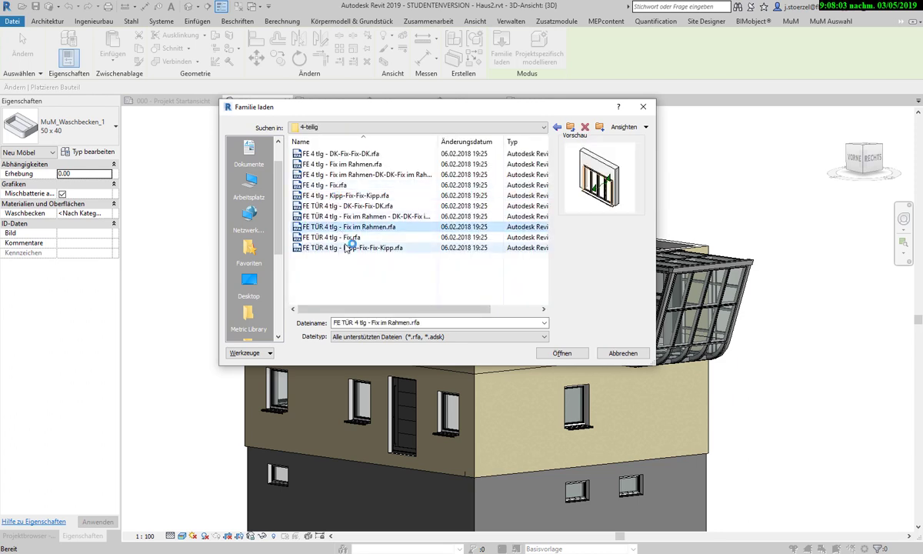
click(329, 175)
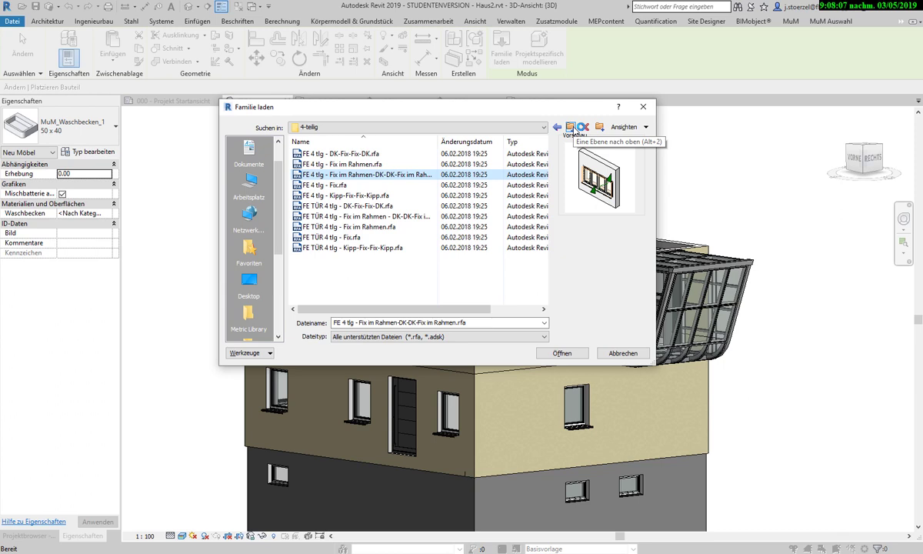
Step: Preview the Korbbogen, Rundbogen, Segmentbogen and Schrägelement families in the Öffnungen folder
click(570, 127)
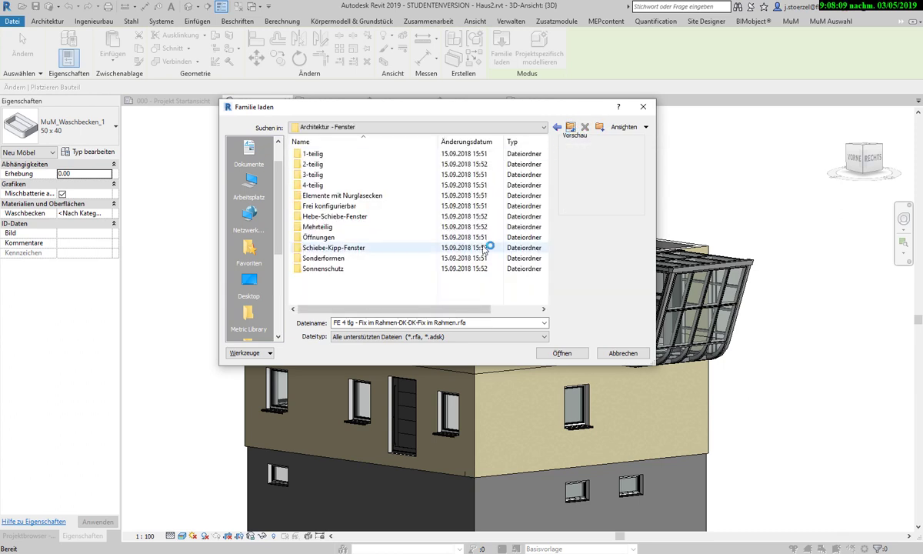
double_click(327, 237)
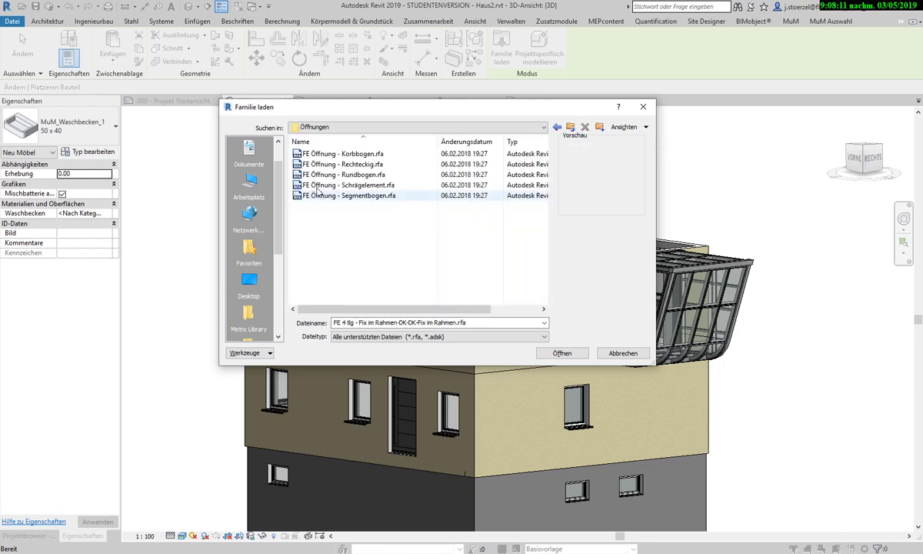
click(318, 187)
click(309, 153)
click(327, 175)
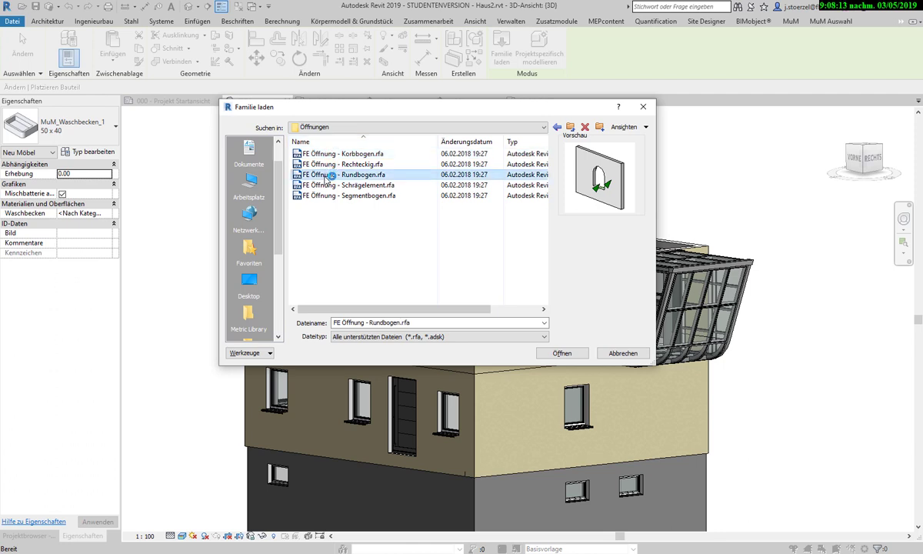
click(327, 185)
key(Down)
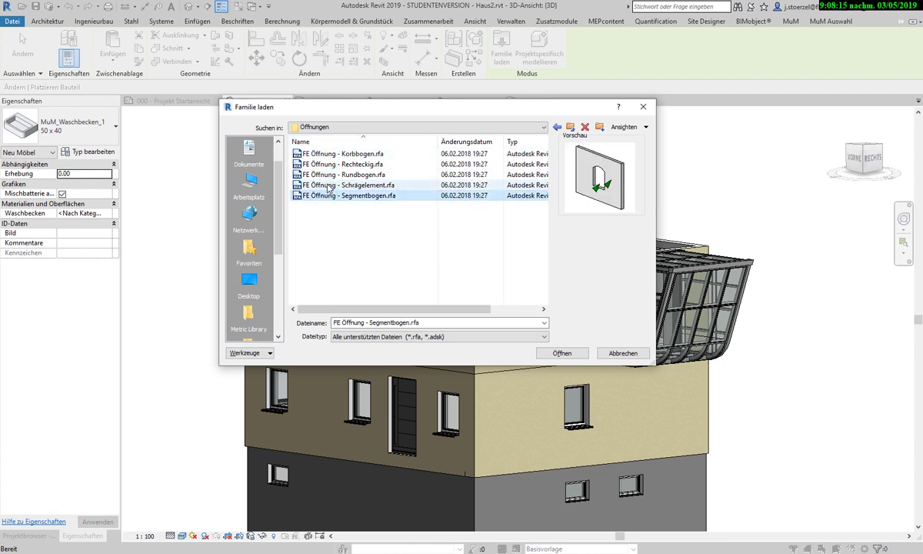
key(Up)
key(Up)
click(311, 153)
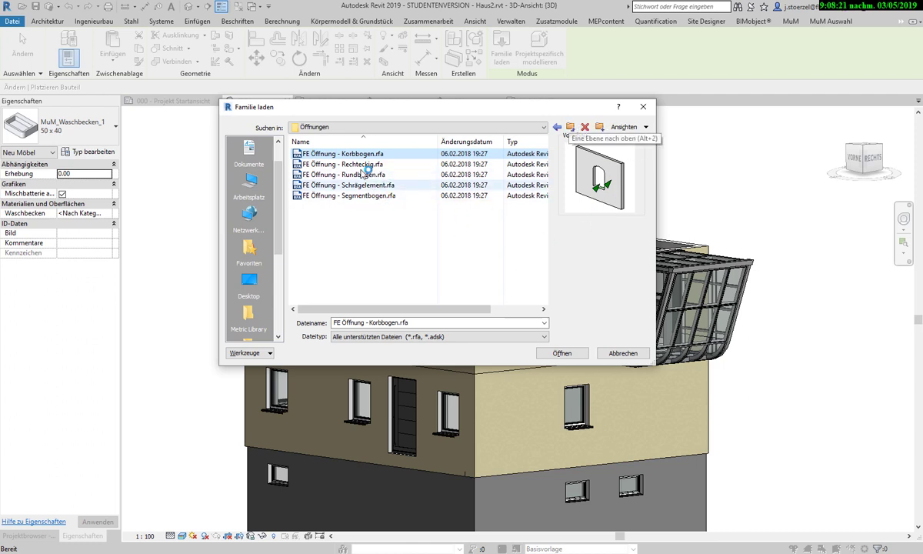
Step: In Sonderformen, choose FE Rund 1 tlg - Fix.rfa and try loading it
click(571, 127)
click(336, 260)
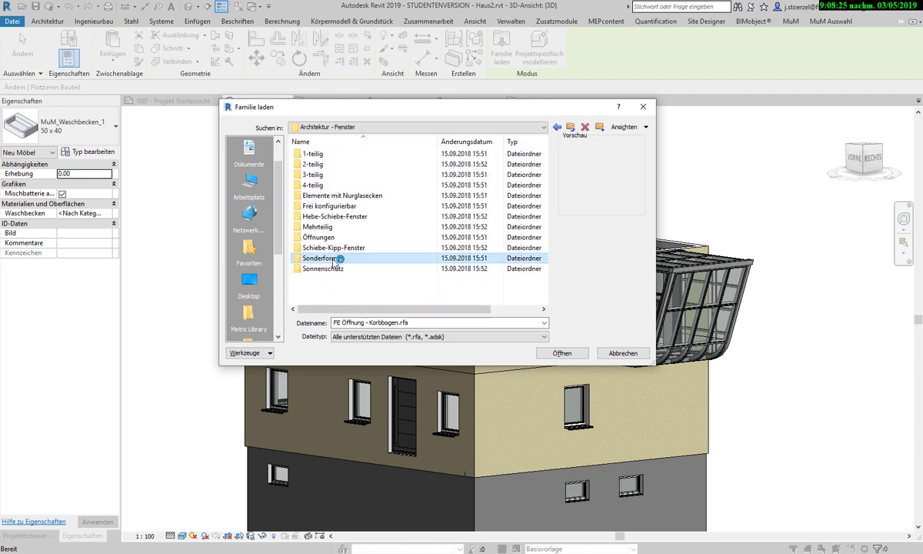
double_click(336, 260)
click(346, 258)
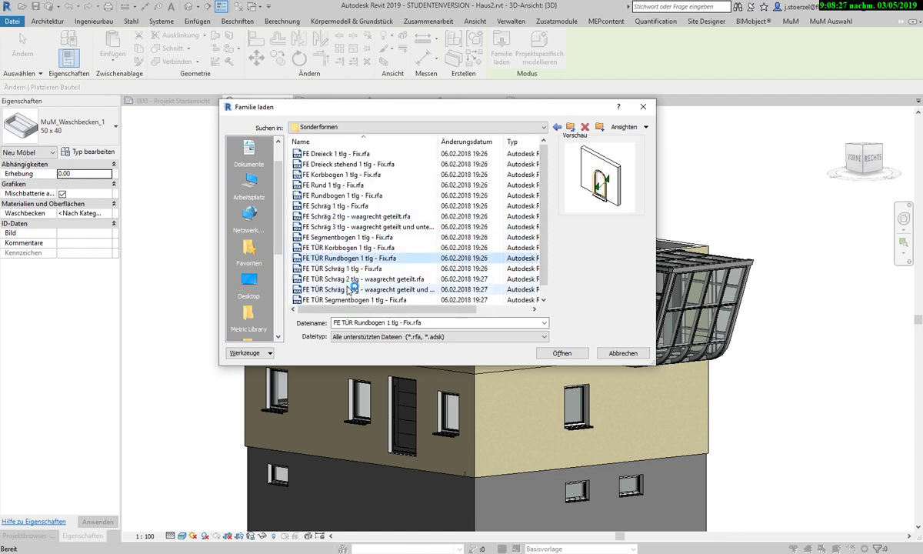
click(348, 227)
click(338, 185)
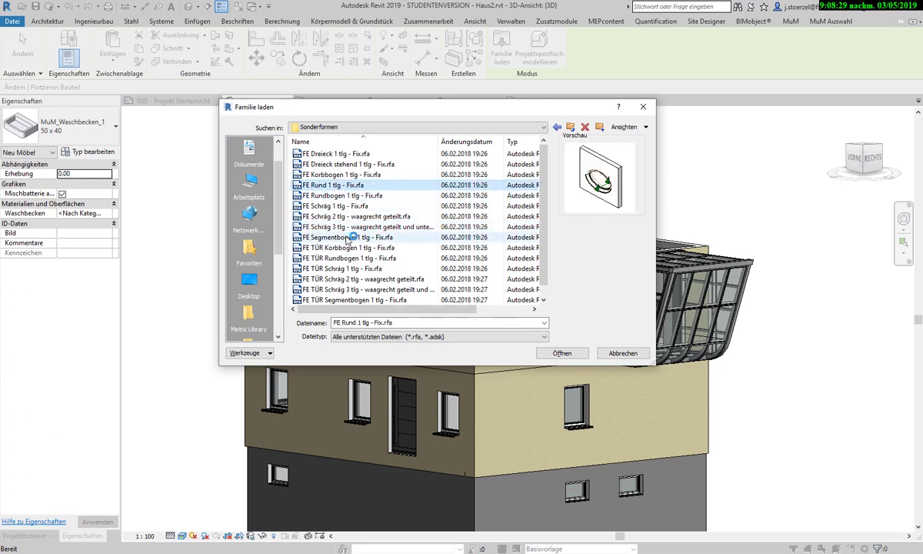
scroll(348, 240, down, 1)
click(346, 247)
click(346, 268)
click(331, 205)
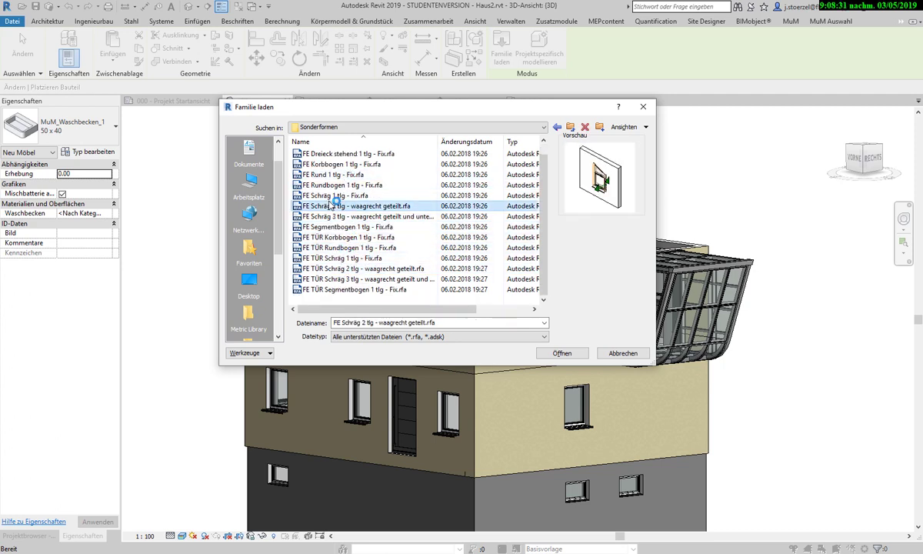
click(331, 175)
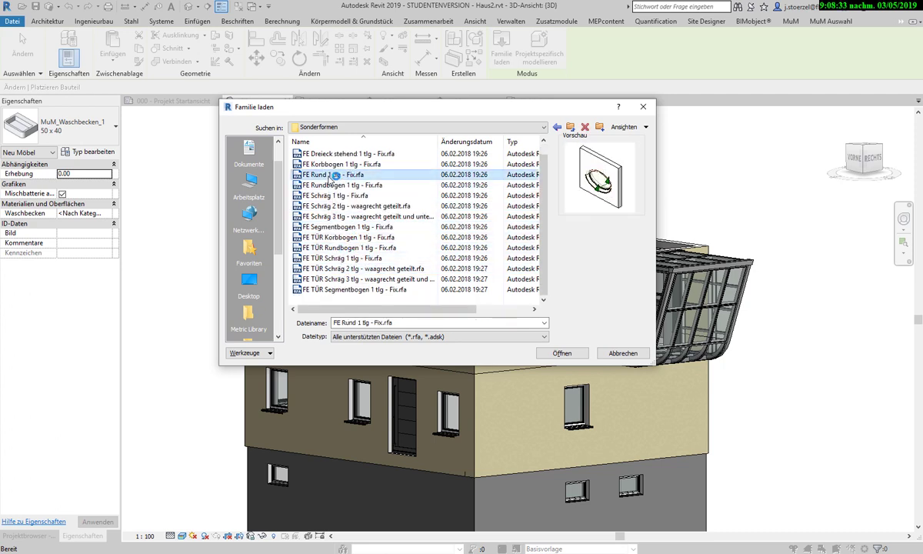
click(567, 354)
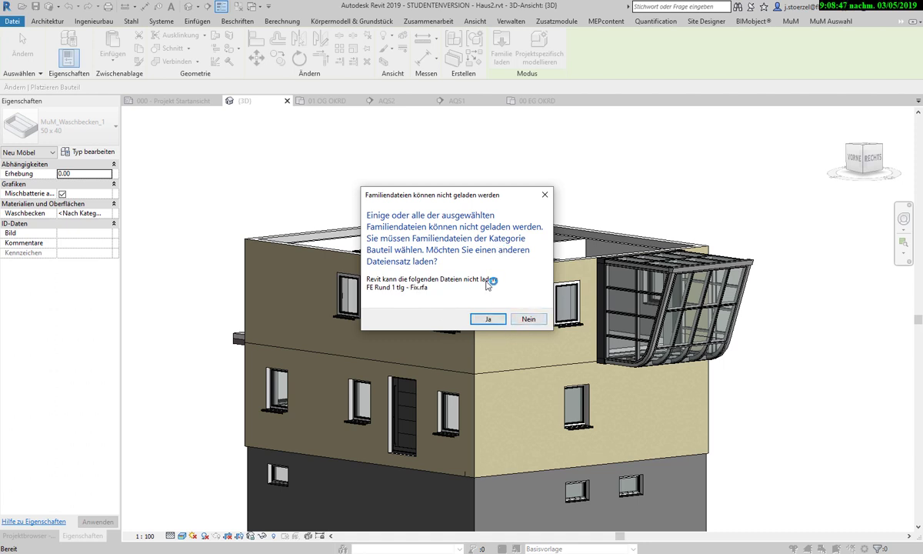
Step: Dismiss the cannot-load warning without choosing other files
click(529, 319)
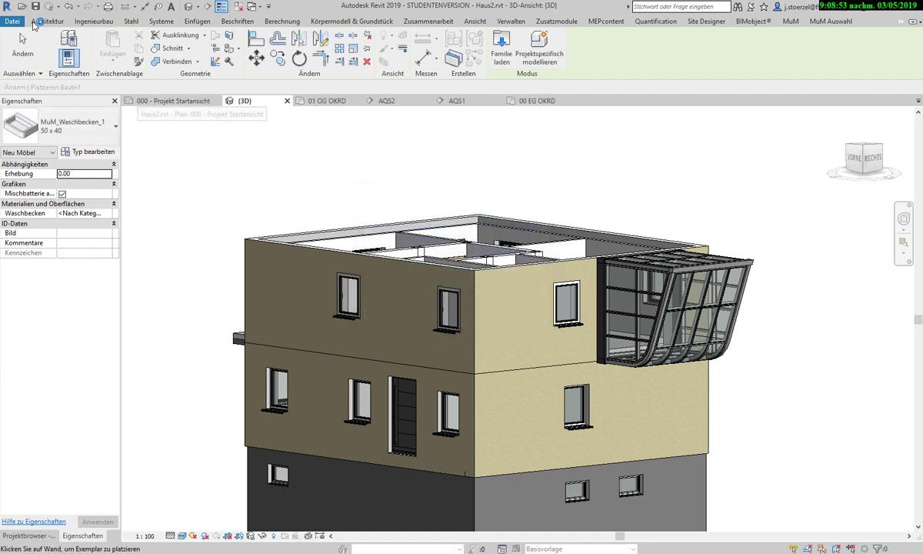
click(40, 21)
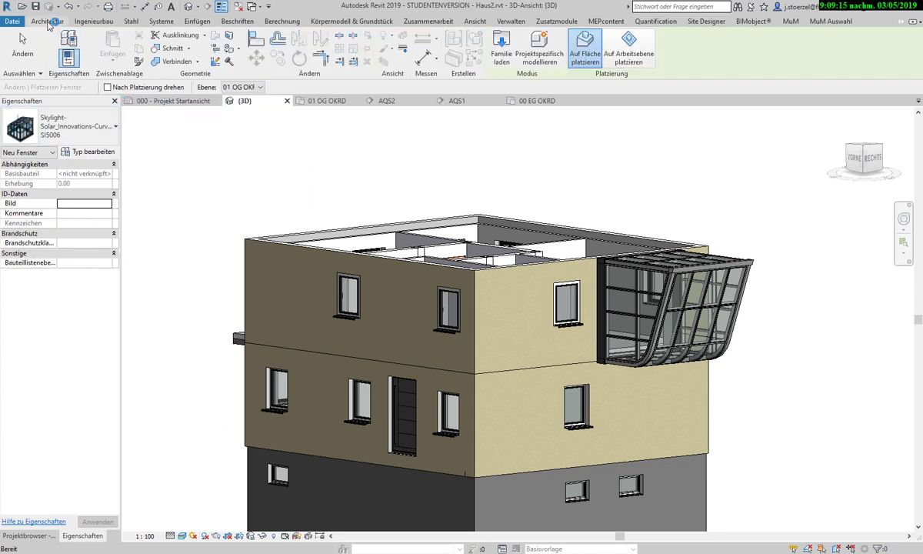
click(47, 22)
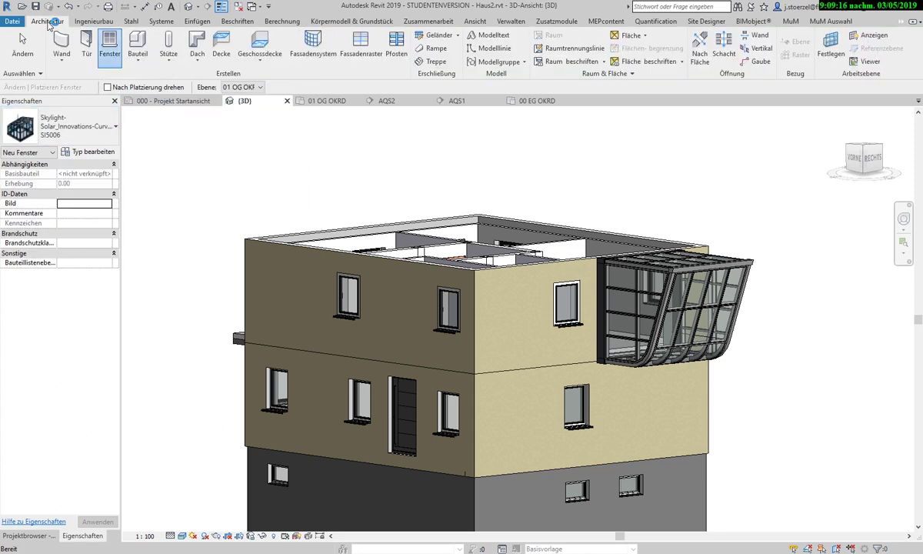
Step: Load FE TÜR Rundbogen 1 tlg - Fix.rfa and place one in the top-floor wall
click(194, 21)
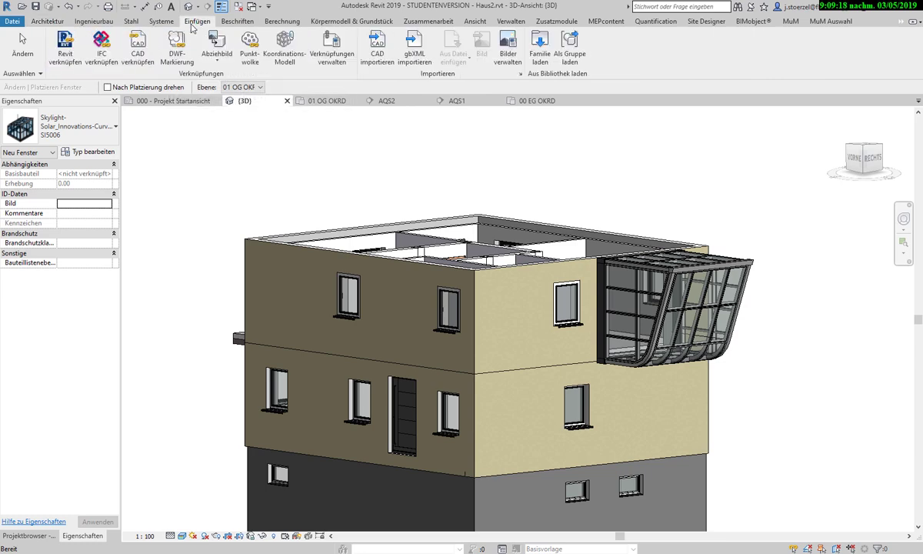
click(539, 48)
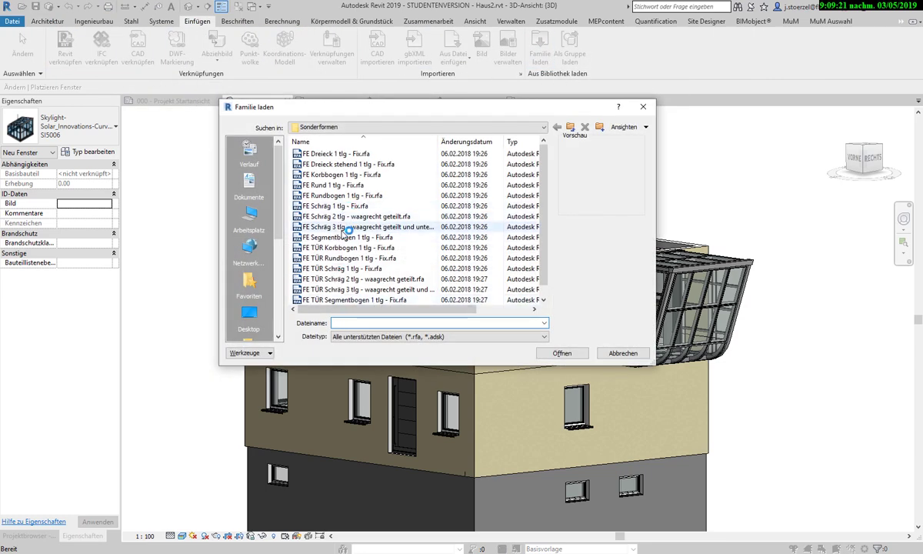
click(323, 227)
click(327, 258)
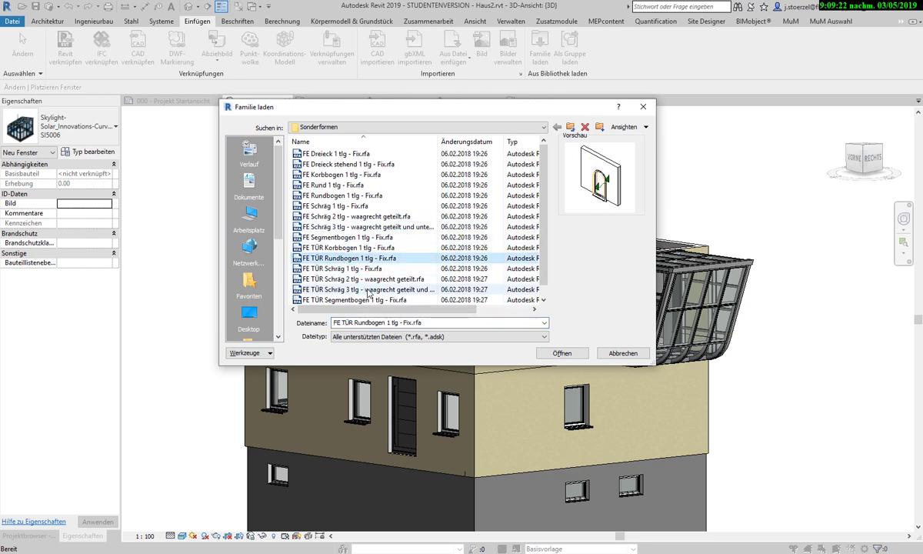
click(560, 353)
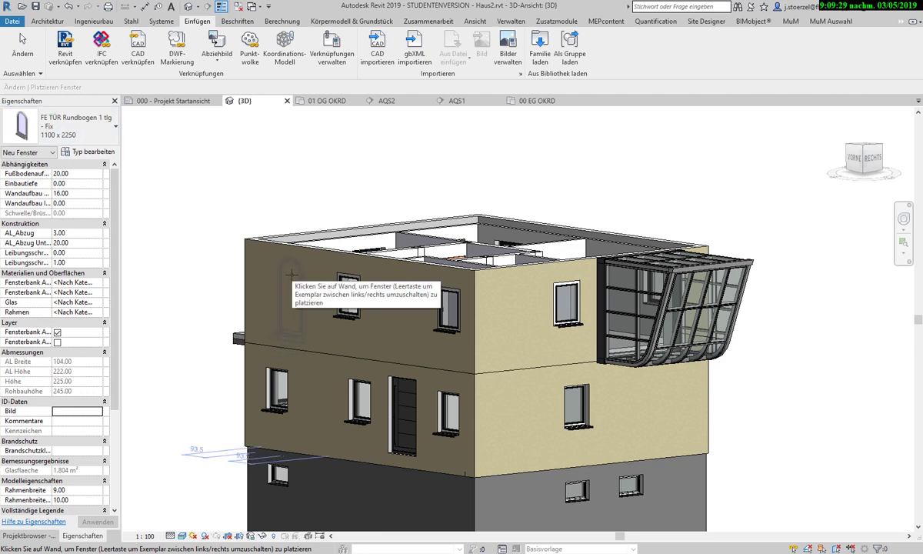
click(284, 275)
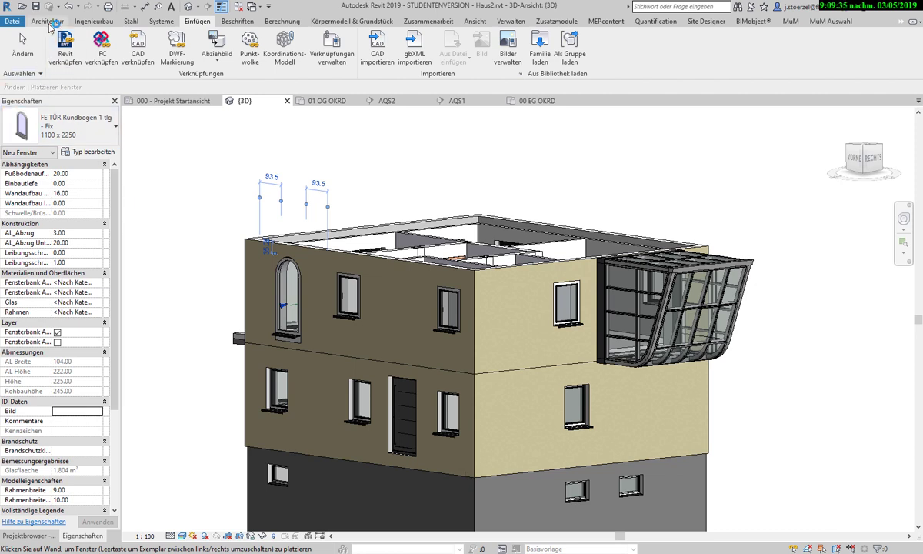
click(50, 23)
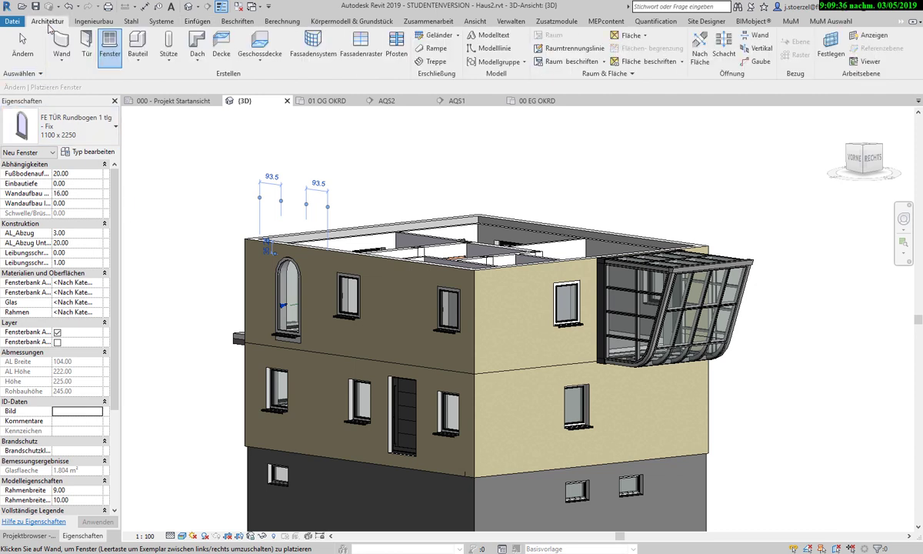
Step: Through the window's type properties, load FE TÜR Schräg 3 tlg, type 2000 x 2250-3183
click(111, 48)
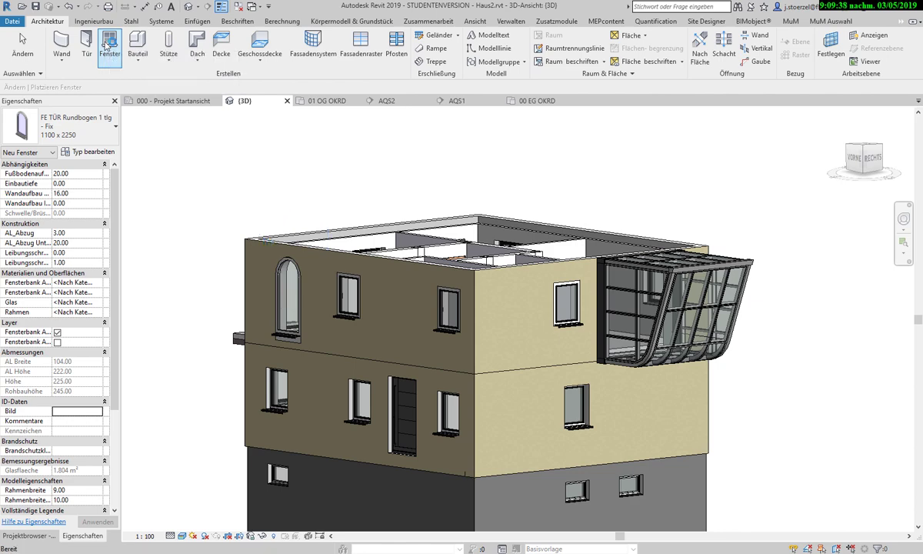
click(94, 153)
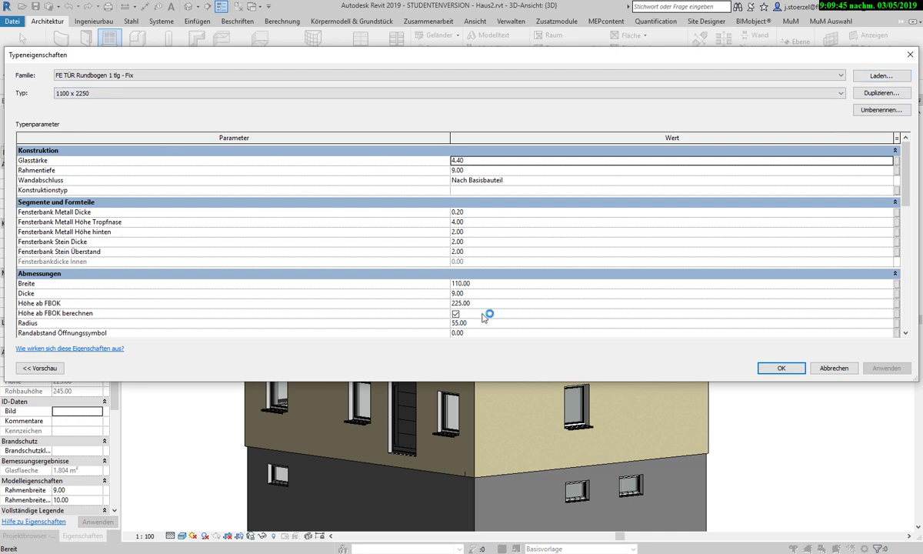
click(874, 94)
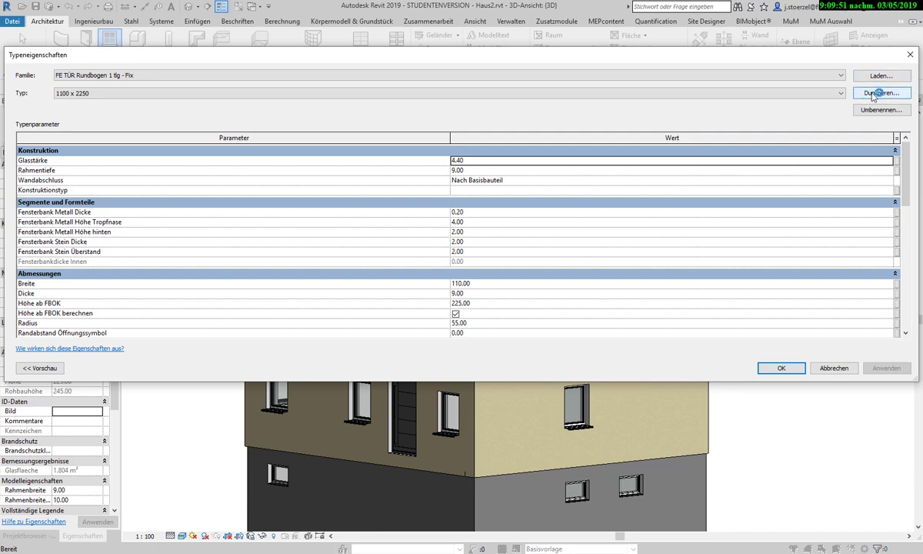
click(881, 75)
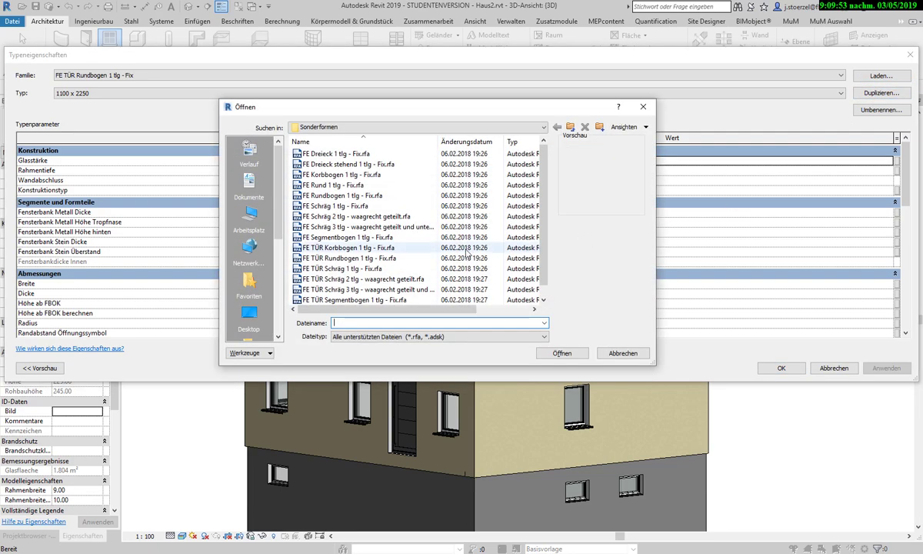
click(354, 278)
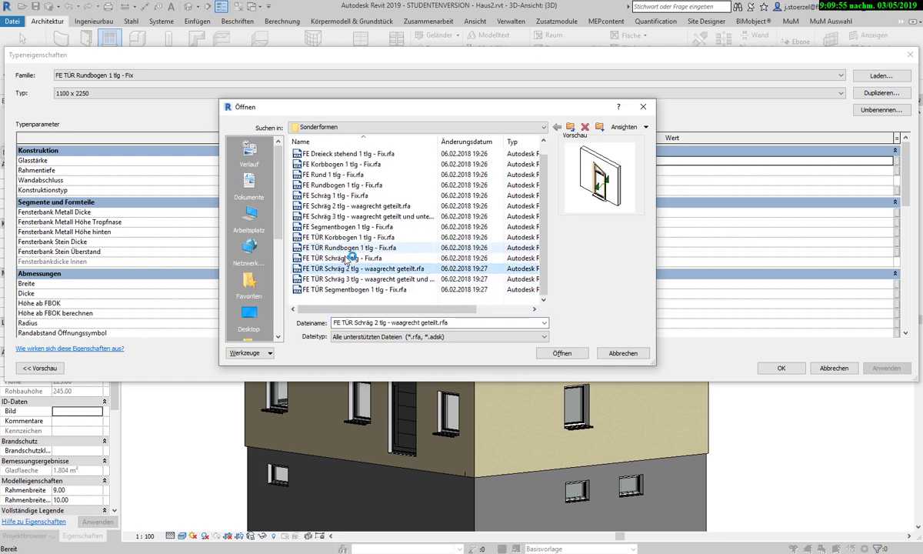
click(352, 263)
click(547, 351)
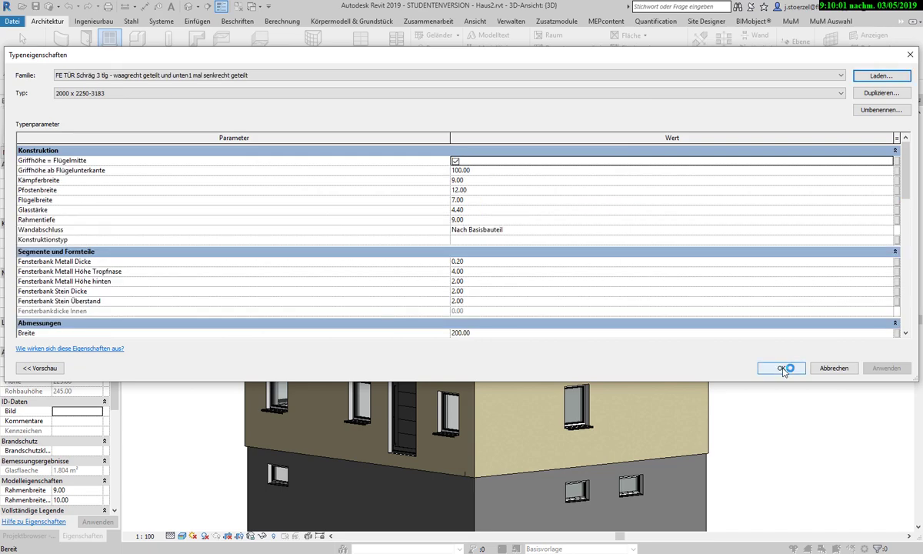
click(782, 368)
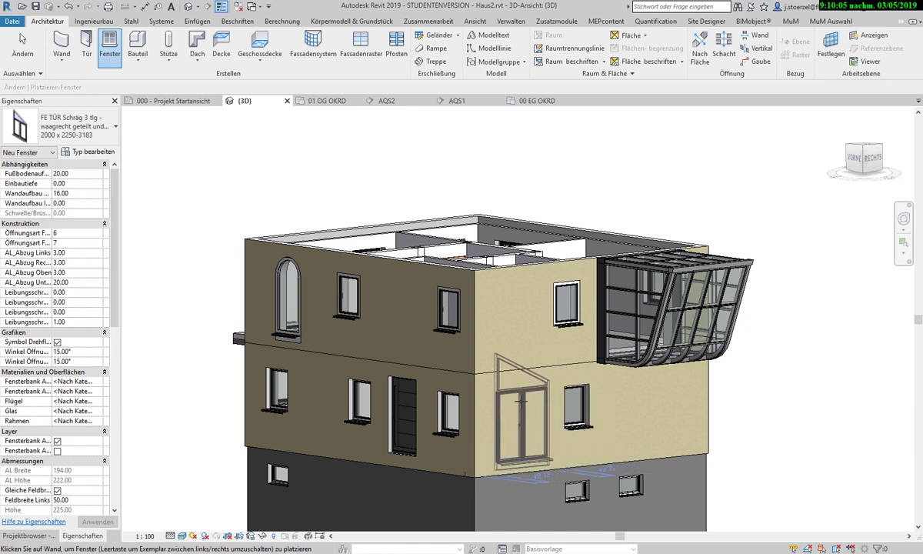
Step: Place the FE TÜR Schräg 3 tlg window in the middle-floor wall near the corner
click(521, 400)
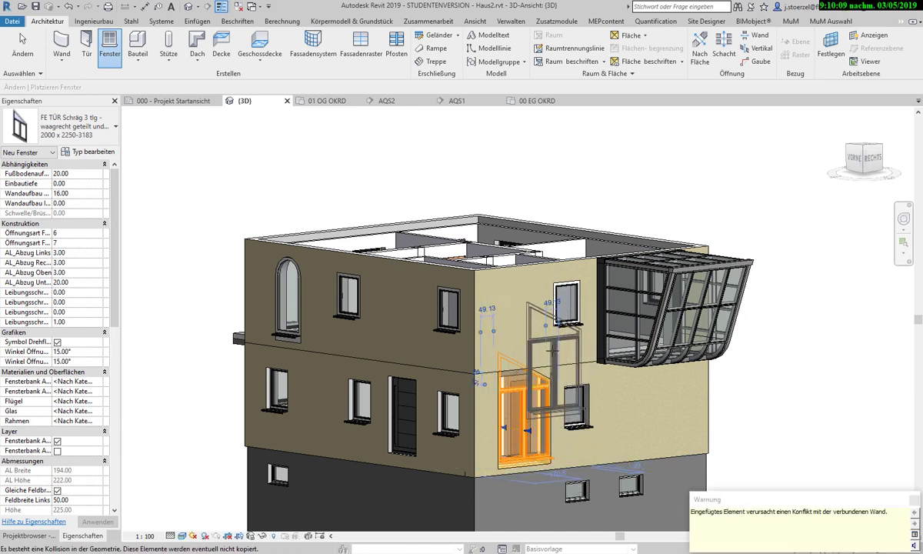
key(Escape)
key(Escape)
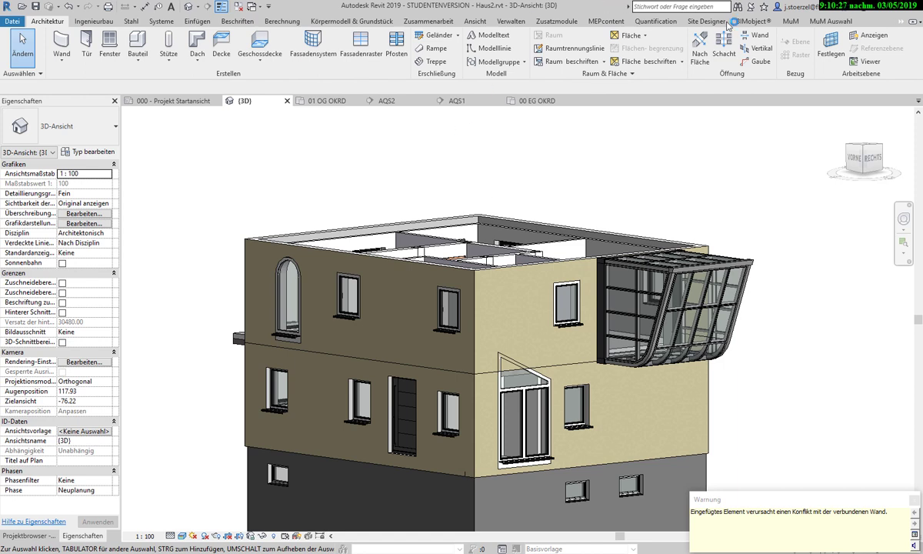
Step: Launch Bibliotheken & Projekte from the MuM ribbon tab
click(789, 22)
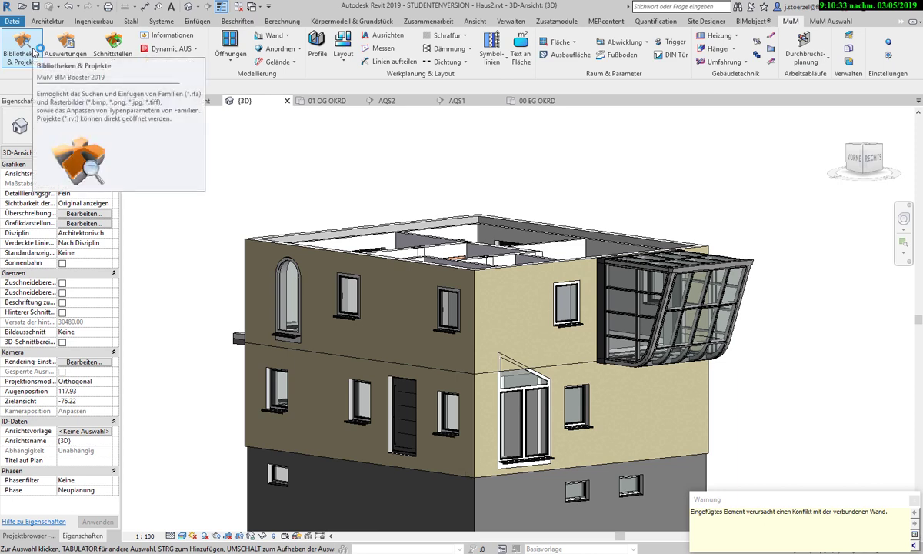
click(35, 50)
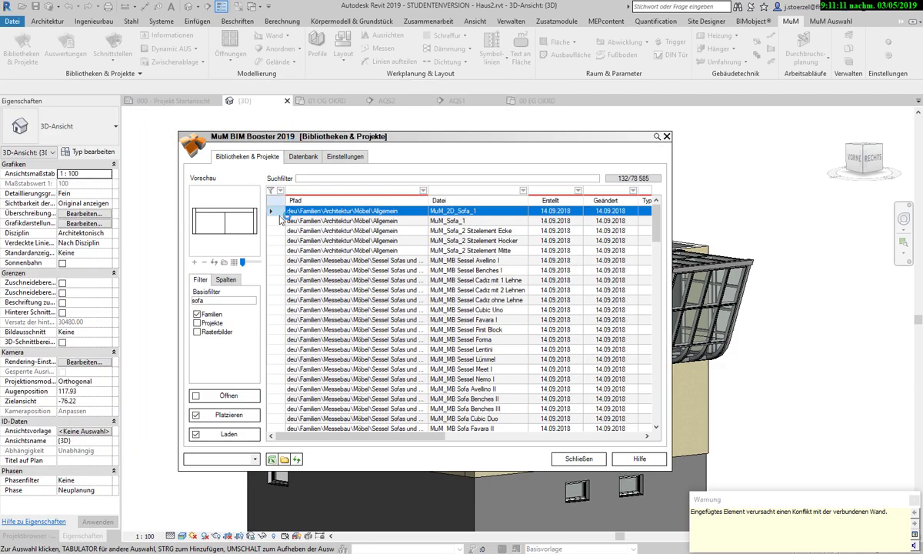
Step: Review the Datenbank paths C:\Daten\MuM\BIM Booster 2019\BIB and RVT 2019 Libraries
click(341, 159)
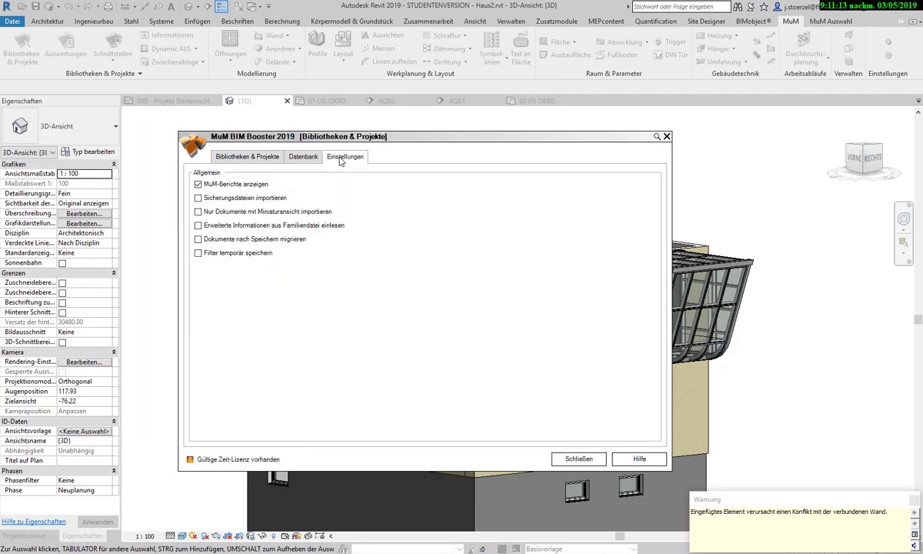
click(303, 156)
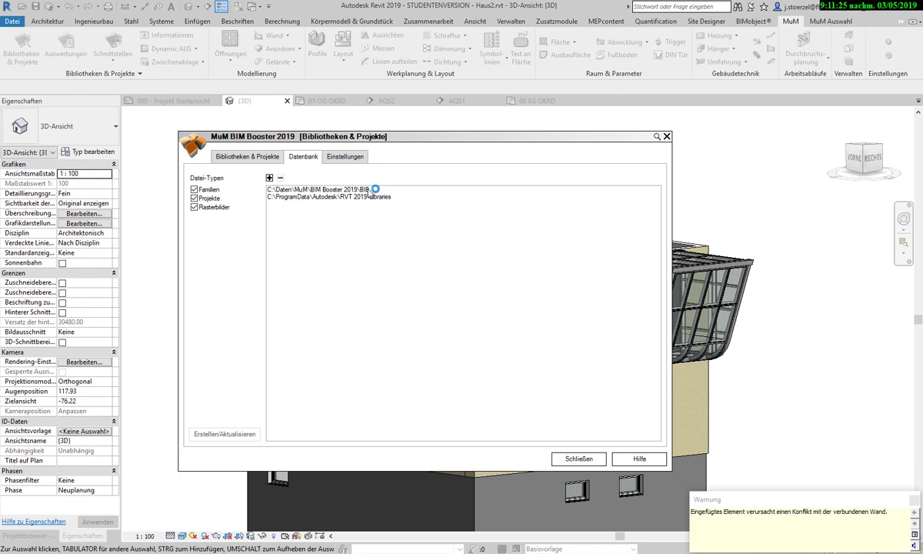
click(339, 190)
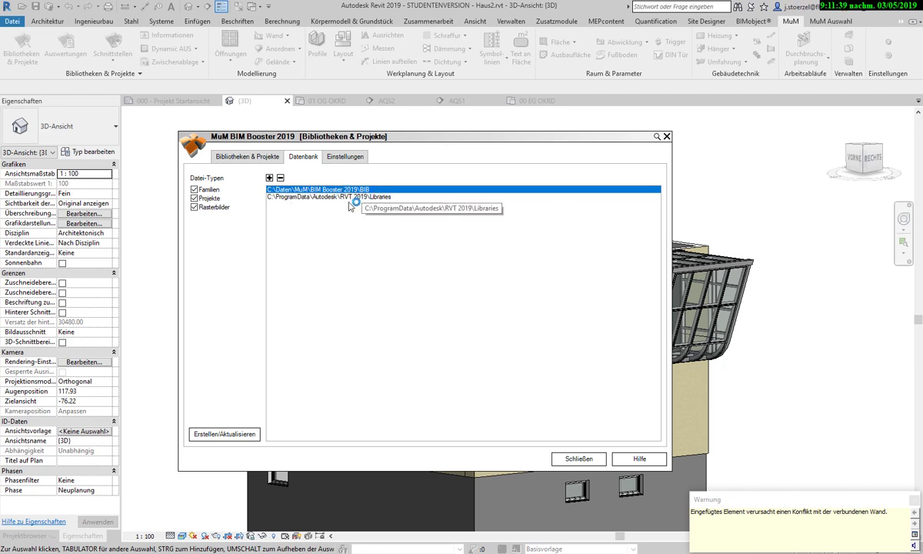
click(347, 198)
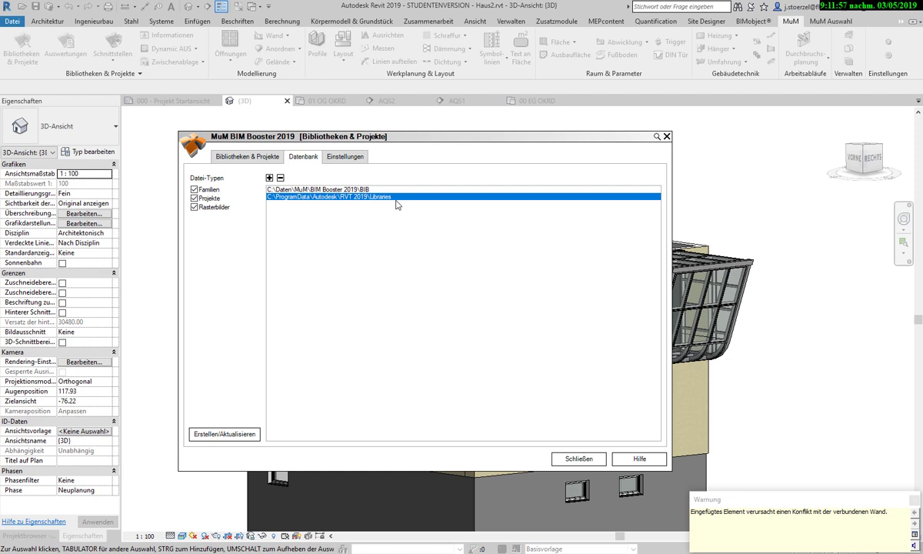
click(270, 181)
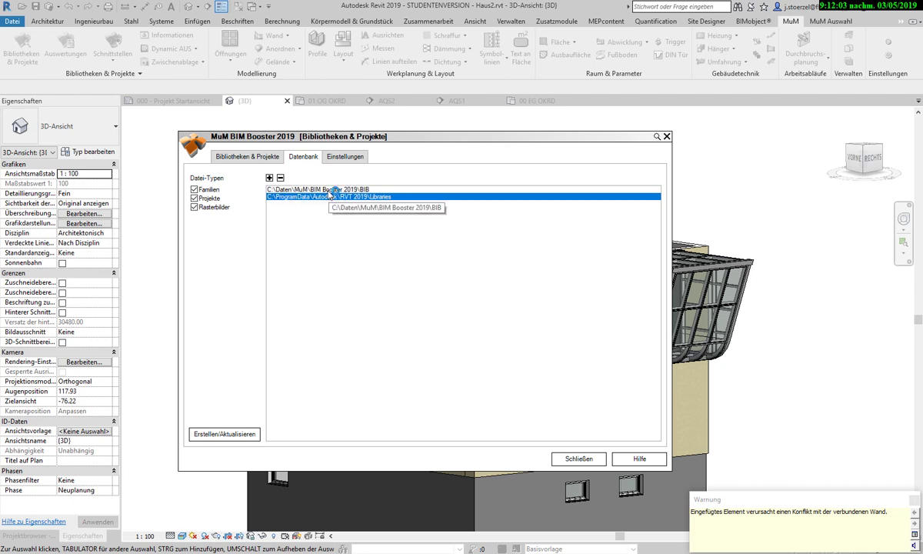
click(331, 191)
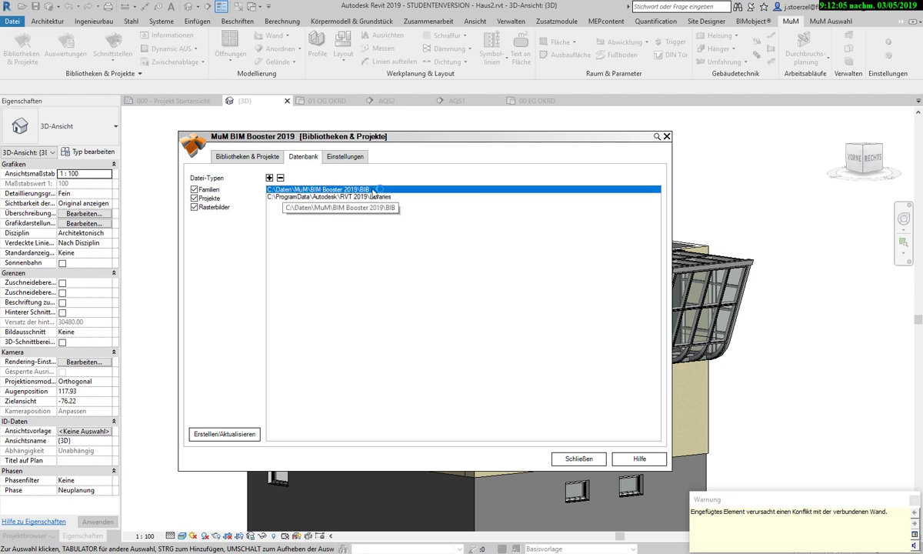
Step: Cancel changing the second library path and go back to the sofa-filtered family list
double_click(307, 197)
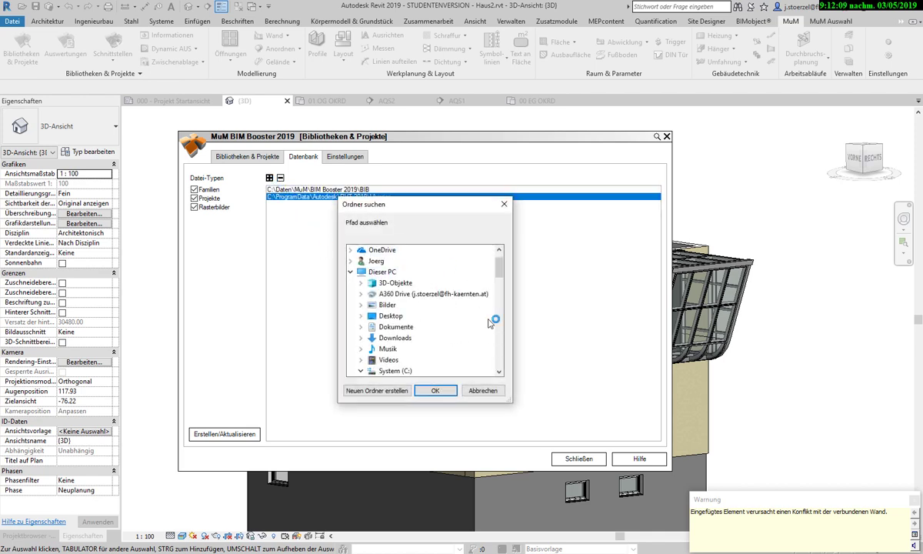
click(473, 392)
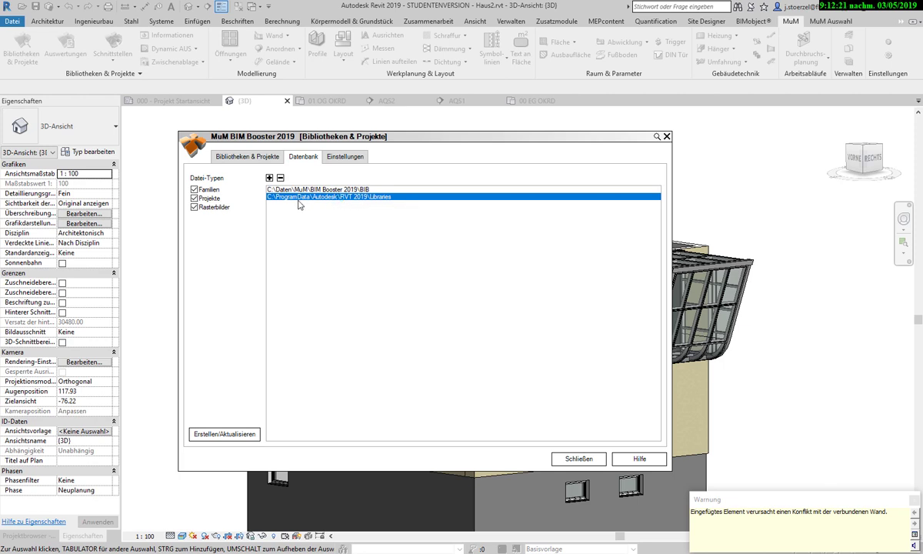
click(269, 177)
click(243, 156)
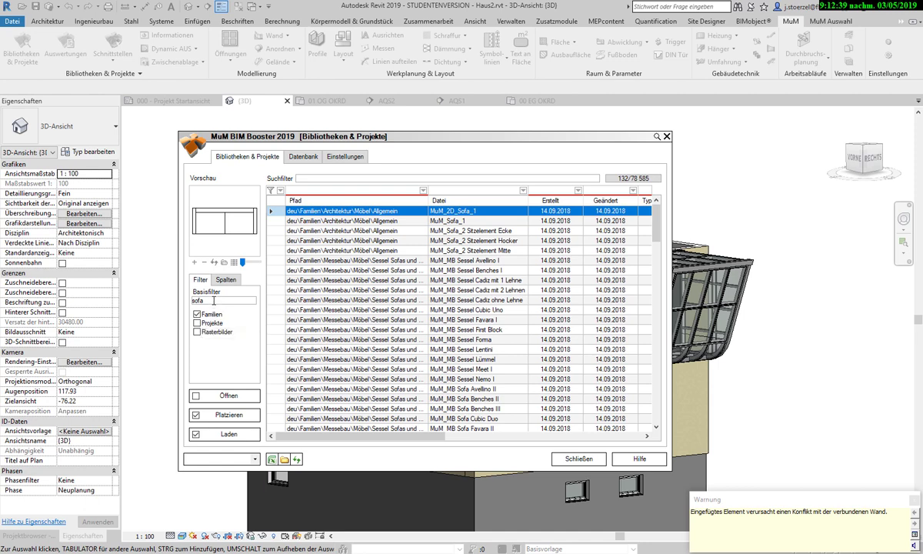
Step: Replace the sofa filter with 'fenster', then change it to 'window'
key(BackSpace)
key(BackSpace)
key(BackSpace)
text(es)
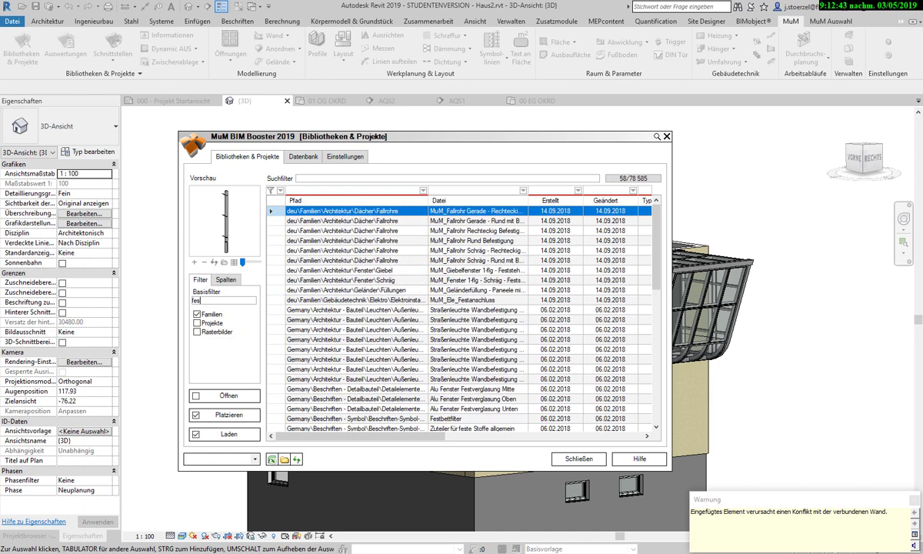
text(nste)
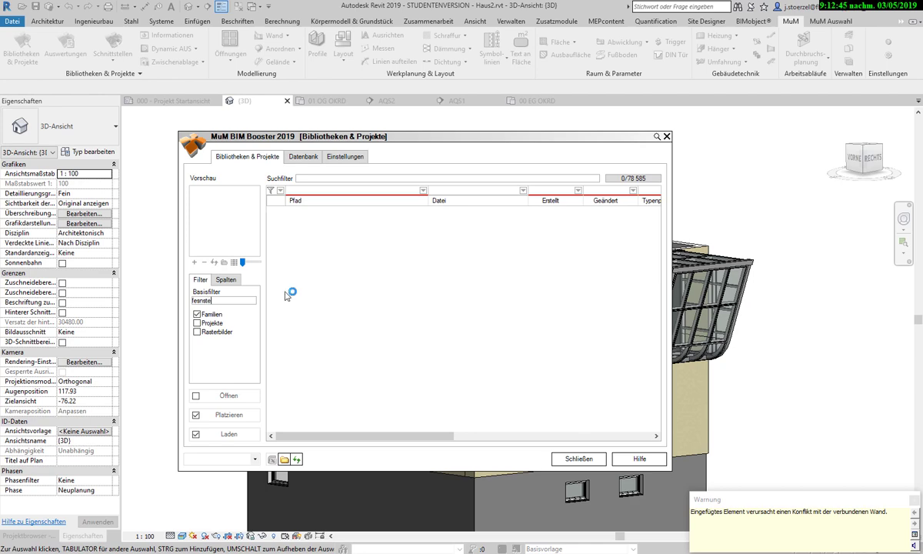
key(BackSpace)
key(BackSpace)
key(BackSpace)
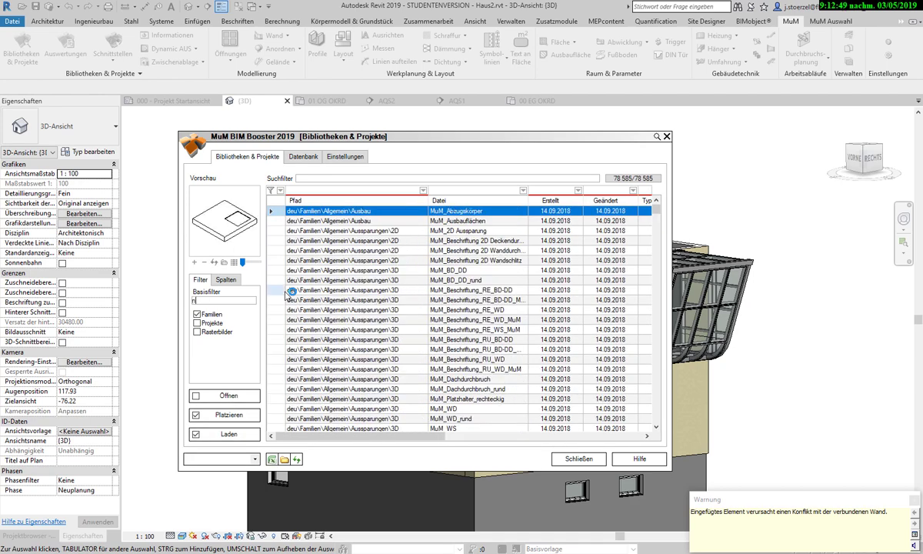
text(ns)
key(BackSpace)
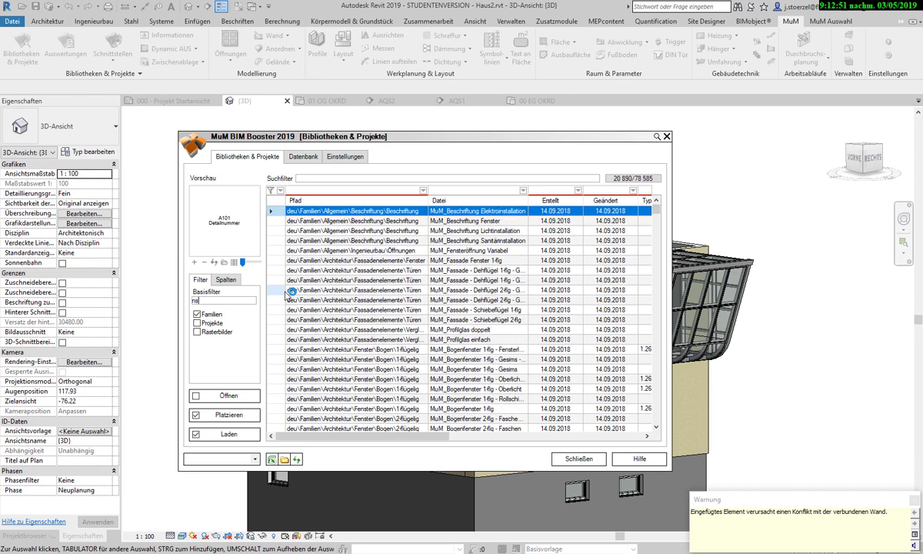
key(BackSpace)
text(fe)
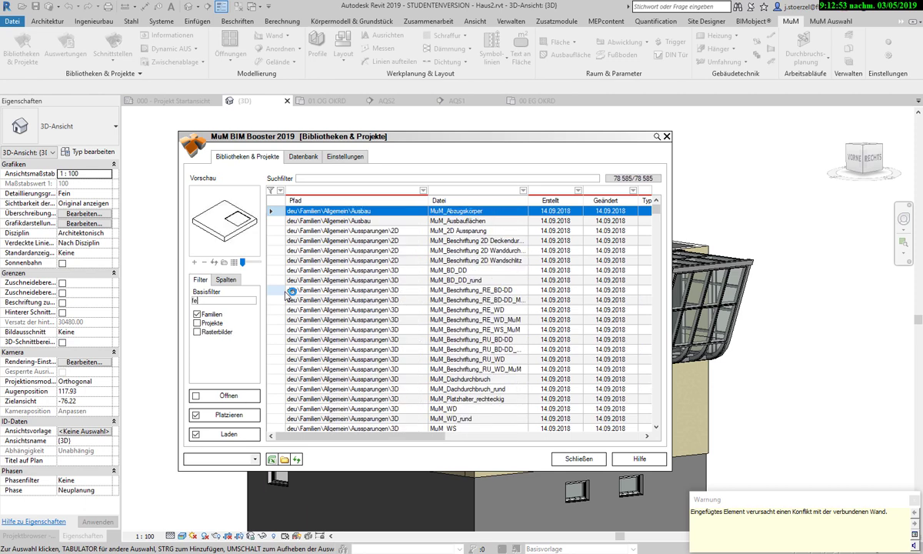
text(nst)
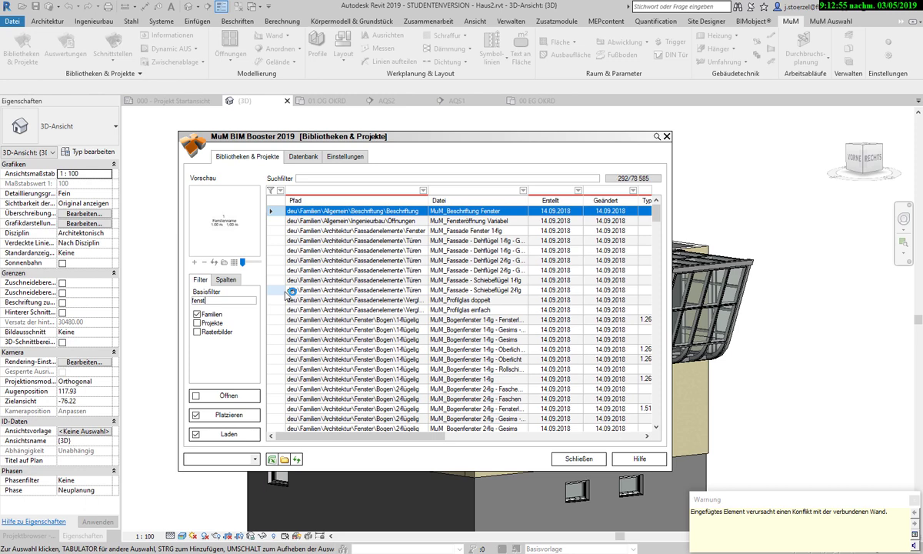
text(er)
drag(659, 217, 660, 344)
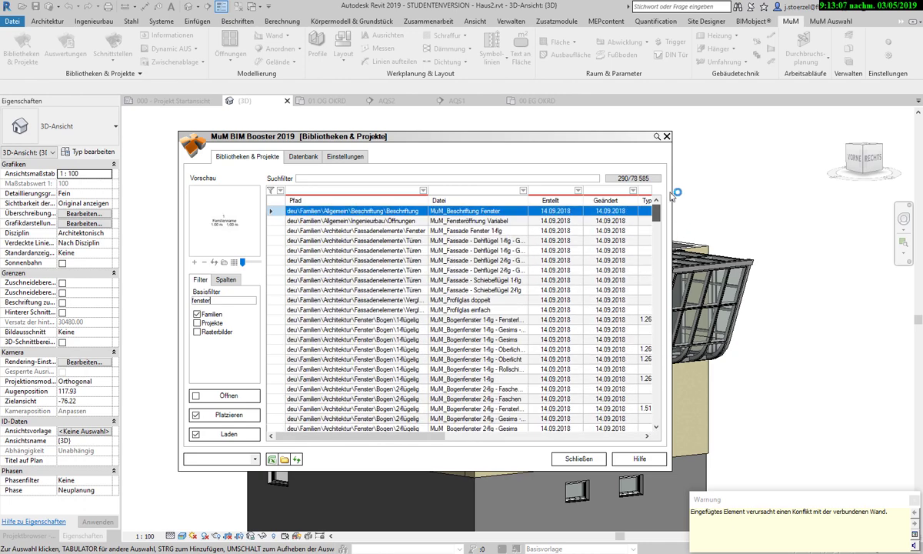
drag(212, 300, 188, 300)
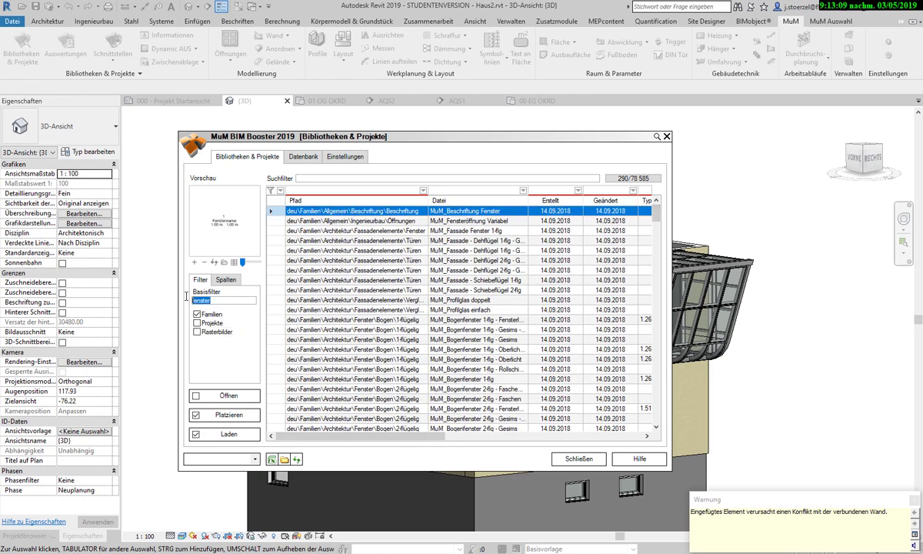
text(w)
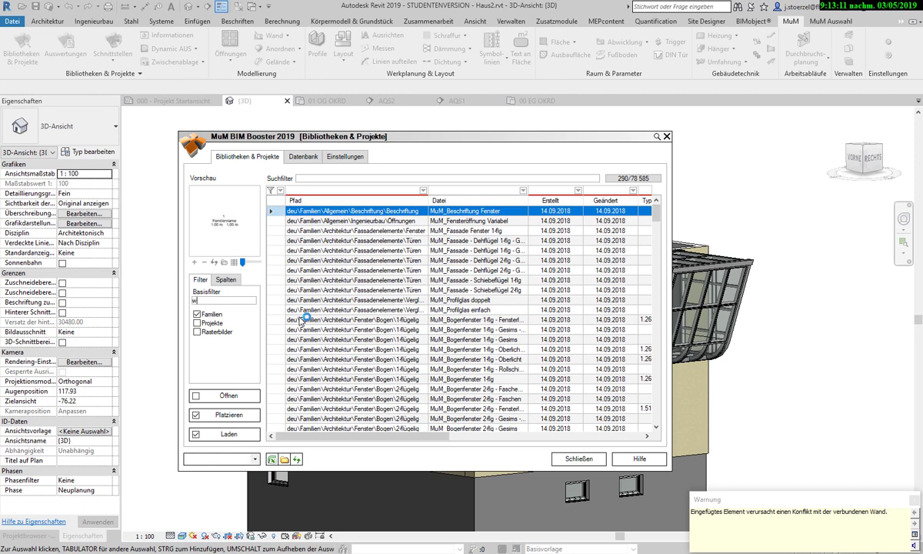
text(indow)
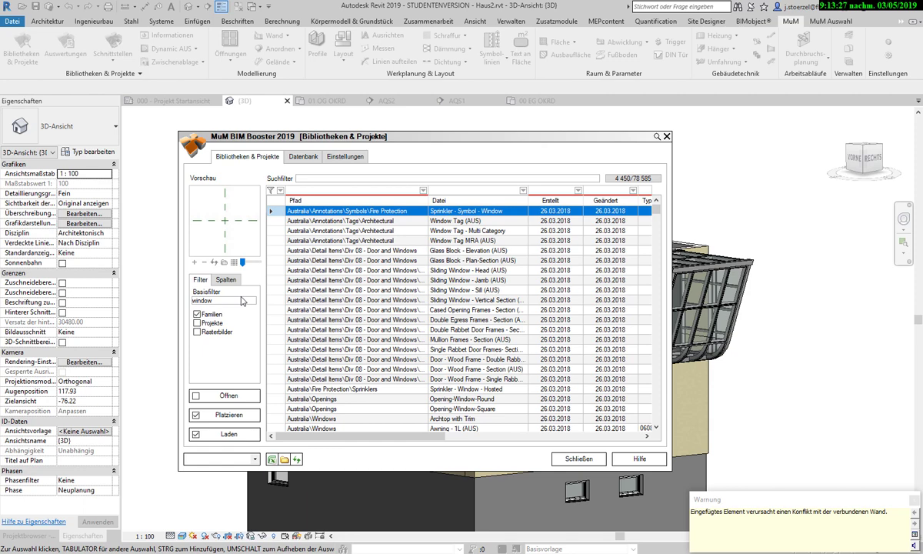
Step: Browse the window results and select the Double Hung - 2LT (AUS) family
double_click(198, 300)
click(372, 312)
click(346, 359)
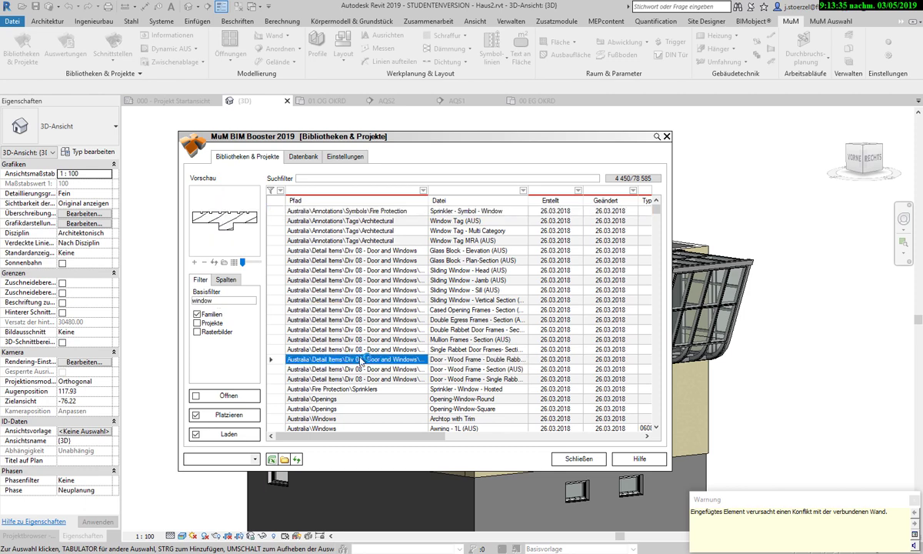
scroll(361, 321, down, 5)
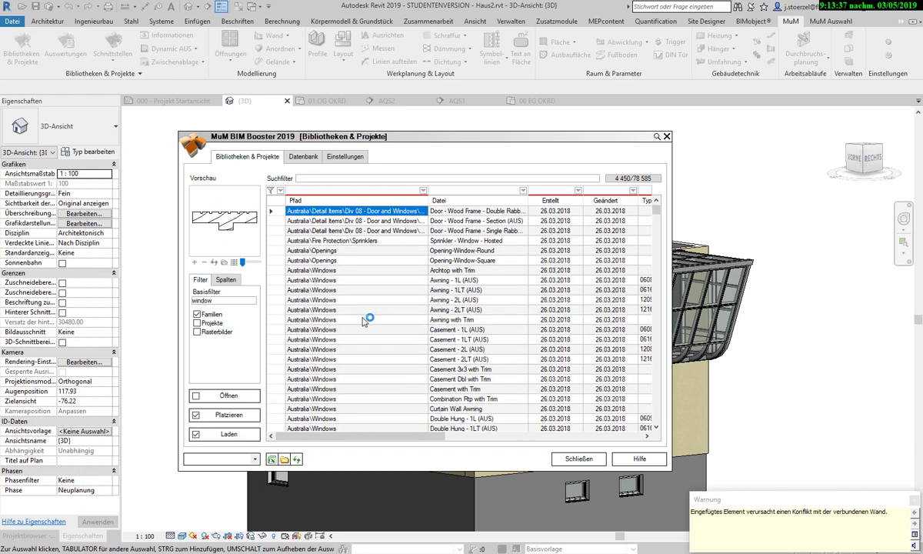
scroll(361, 323, down, 4)
click(353, 340)
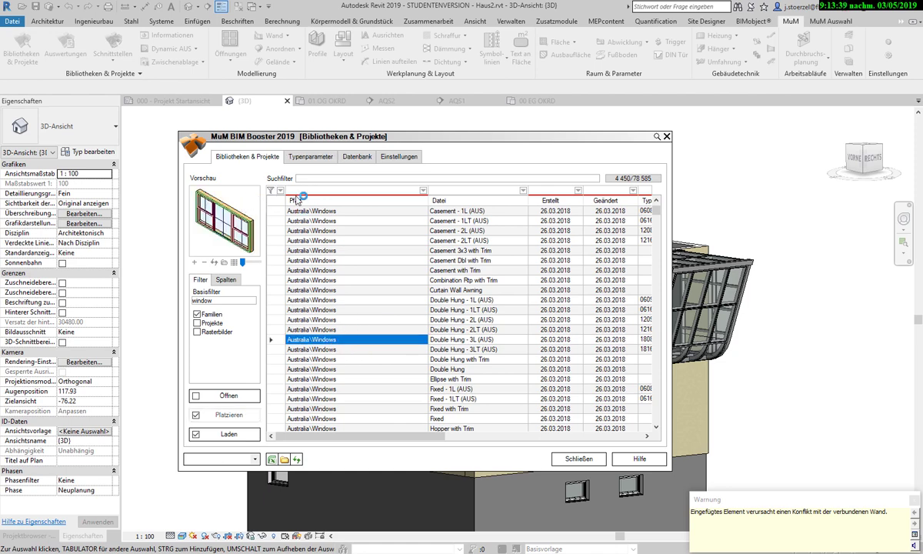
click(319, 369)
click(304, 330)
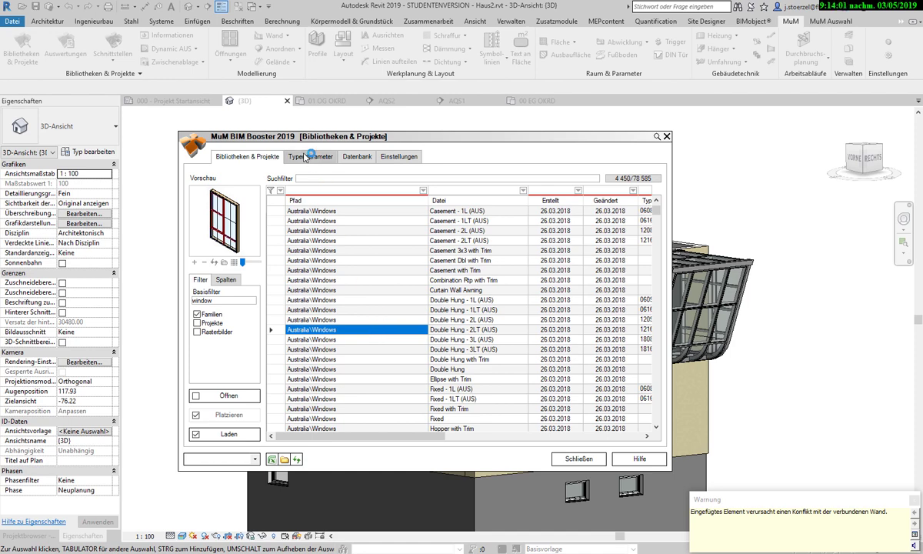
Step: Choose the 1518 type with Load and Place enabled, then close the library browser
click(306, 158)
click(300, 310)
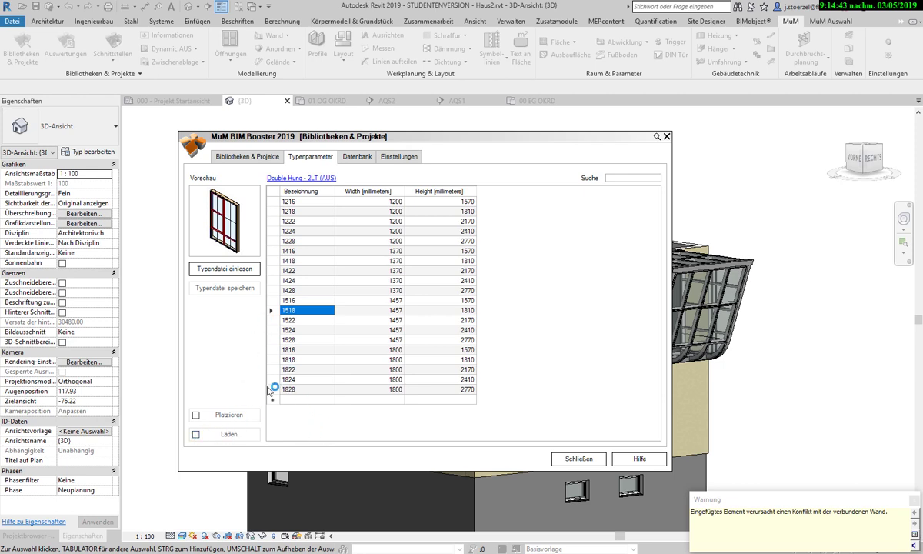
click(196, 435)
click(288, 310)
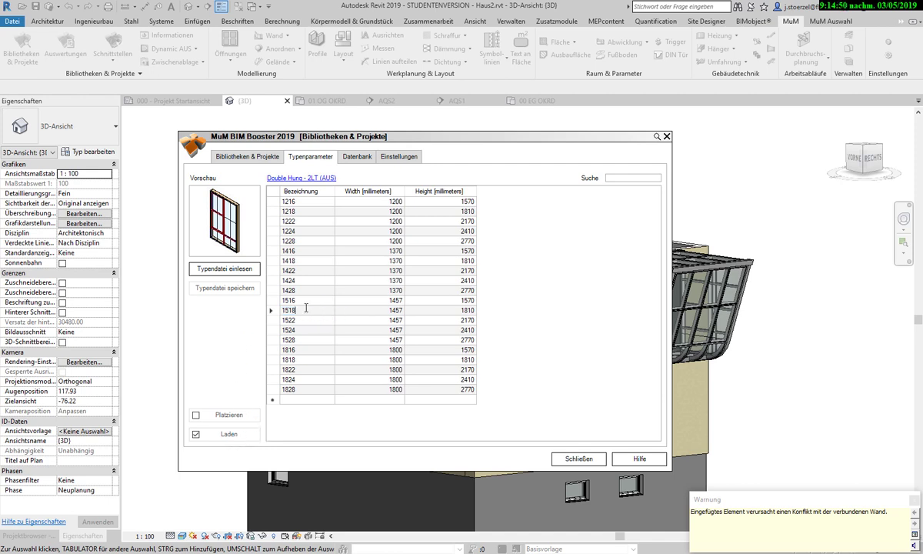
click(195, 414)
click(246, 160)
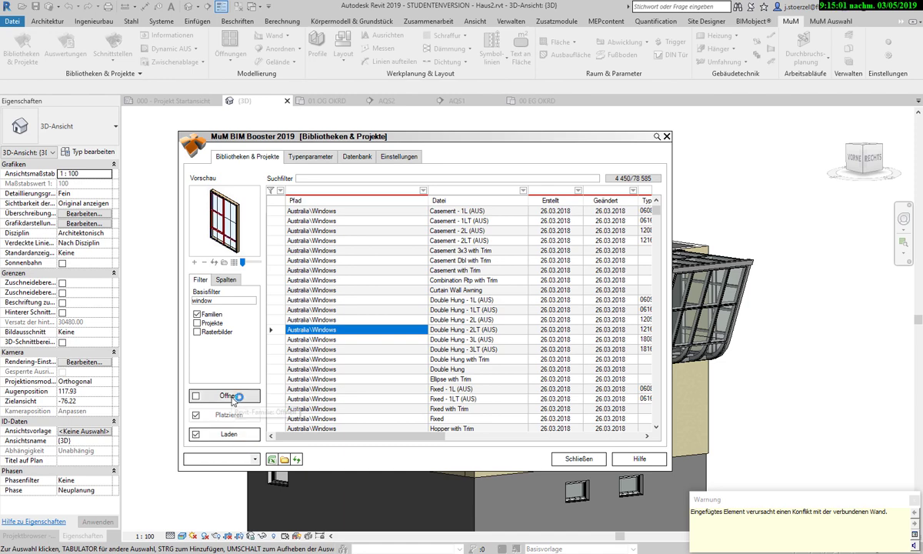
click(570, 460)
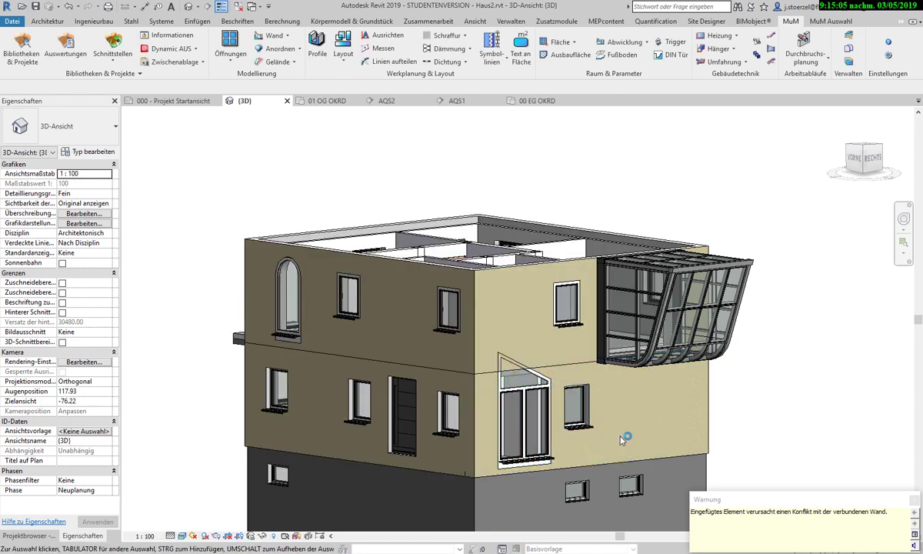
Step: Start a window placement and browse the window type list before closing it
click(47, 21)
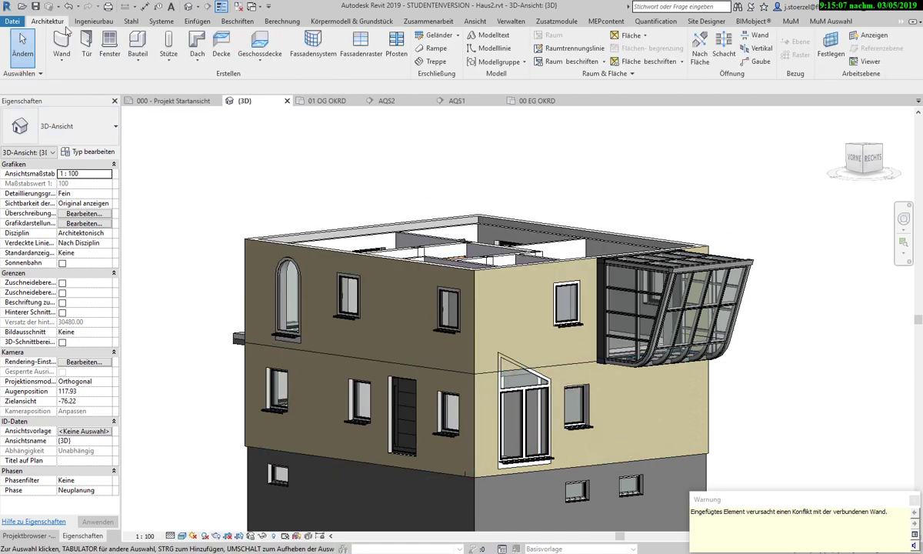
click(110, 48)
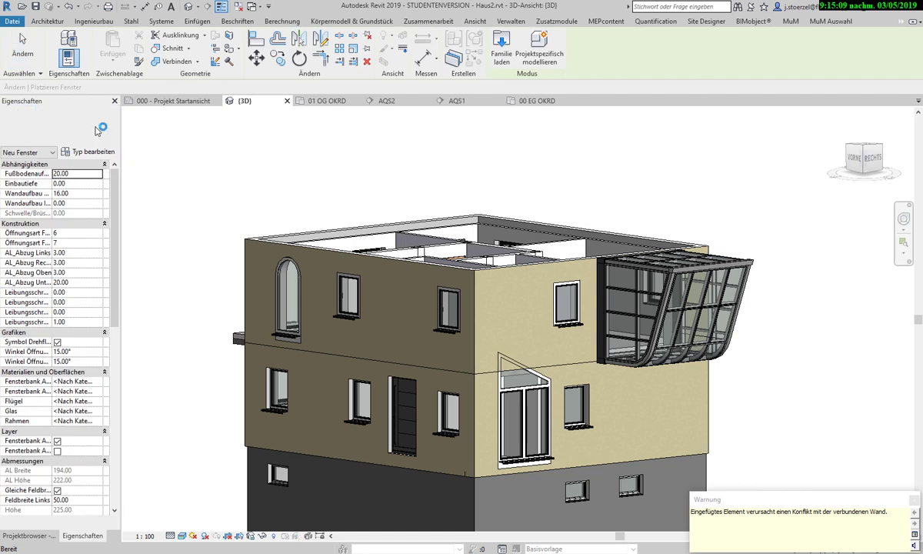
click(97, 129)
scroll(121, 267, down, 2)
scroll(121, 267, down, 1)
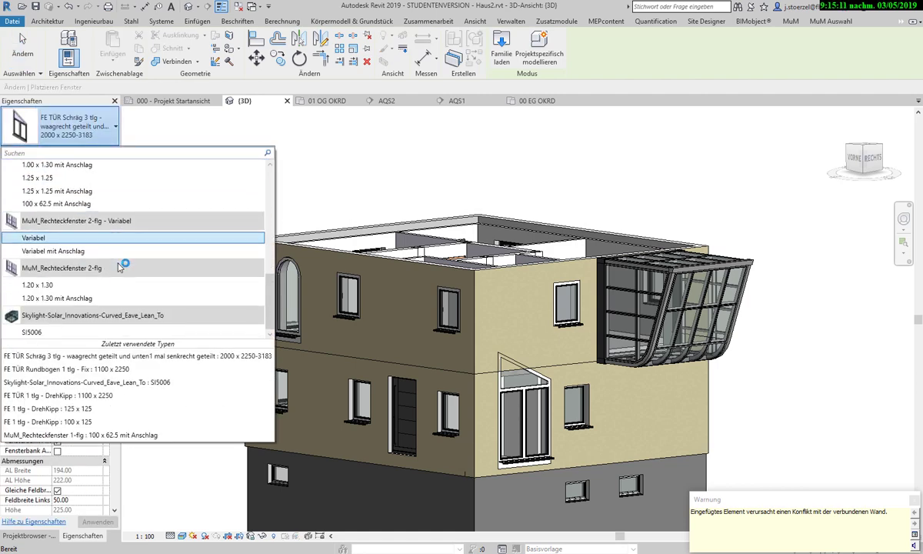
scroll(120, 267, up, 1)
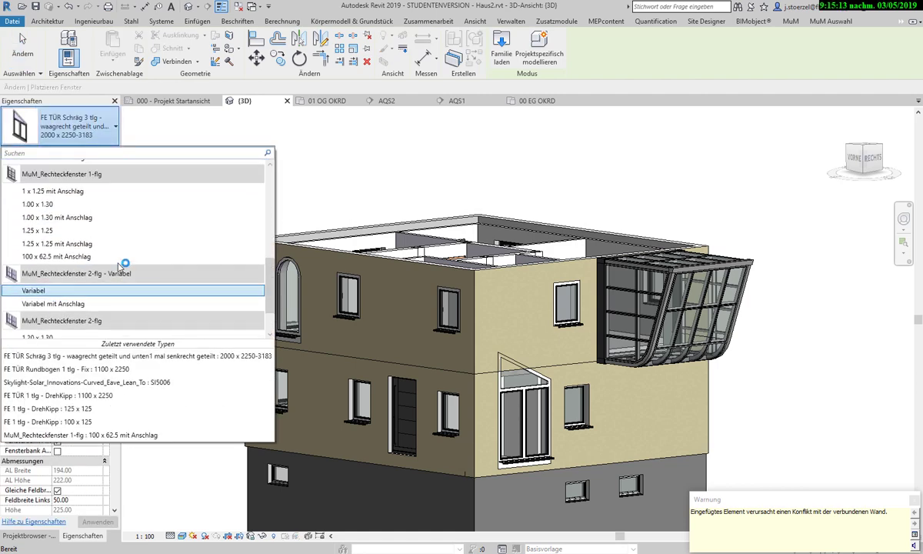
scroll(120, 267, up, 1)
scroll(120, 267, up, 2)
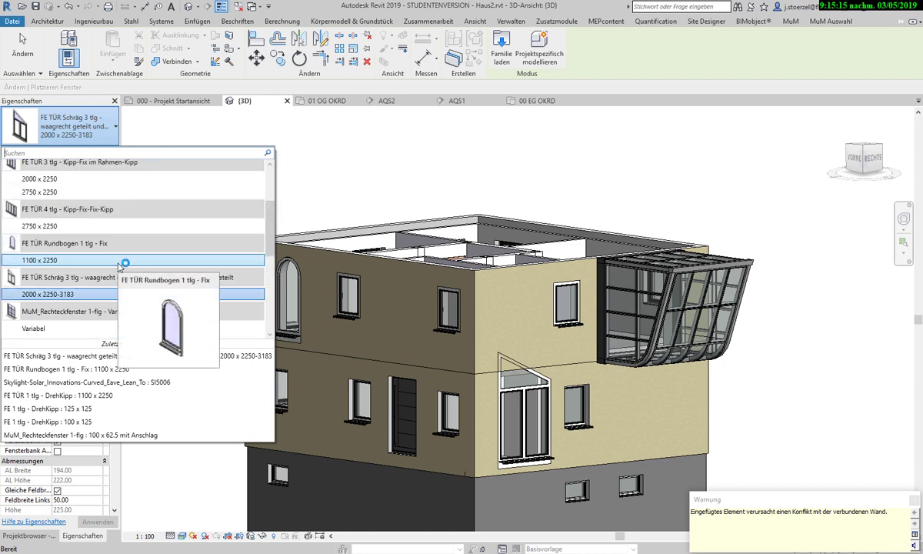
scroll(100, 246, up, 2)
mouse_move(96, 247)
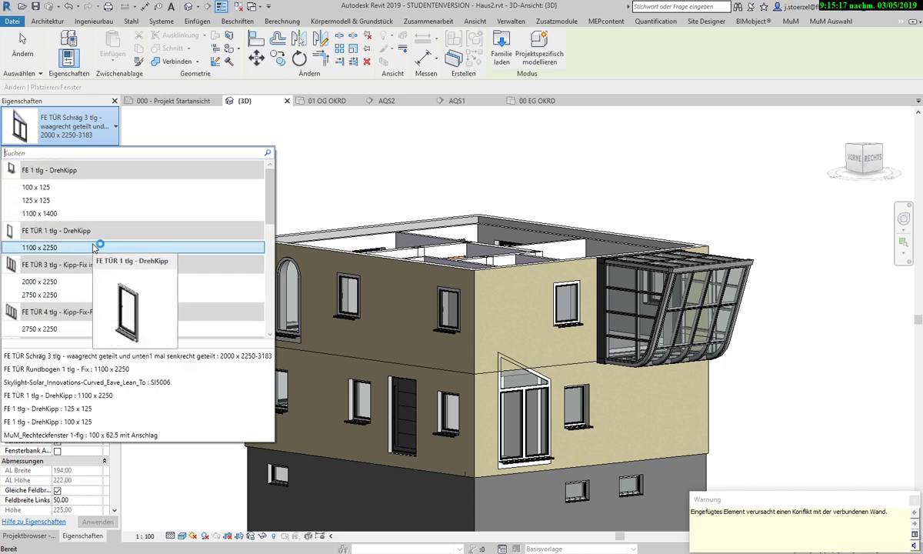
scroll(93, 246, down, 1)
scroll(94, 246, down, 1)
scroll(94, 246, down, 1)
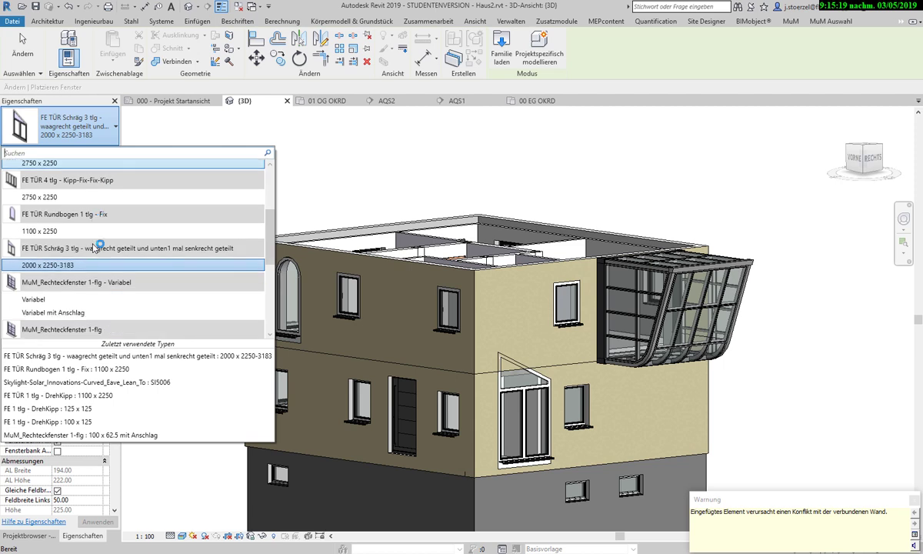
scroll(94, 247, down, 2)
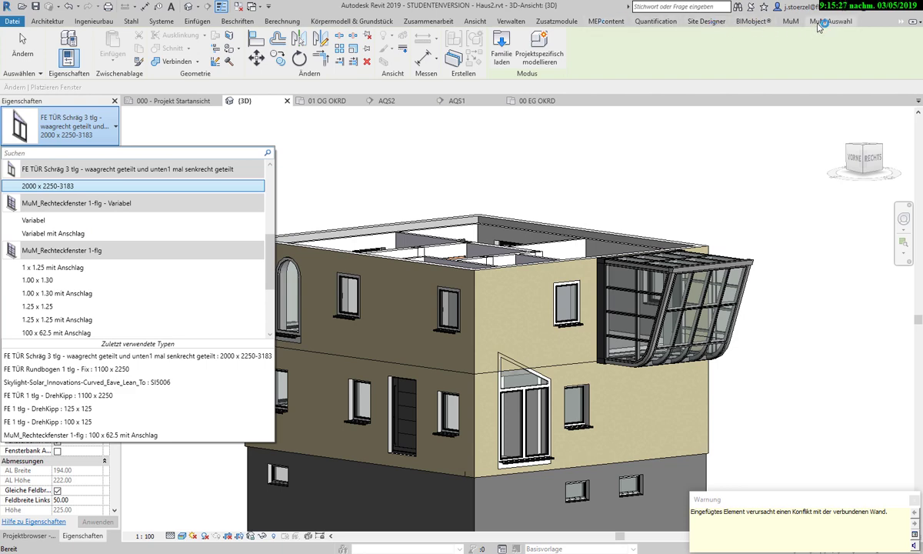
click(780, 22)
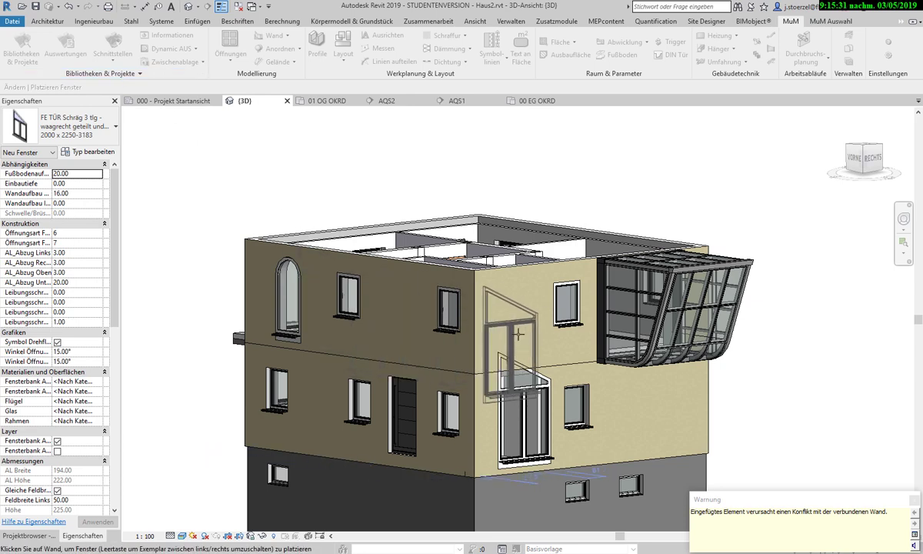
Step: Cancel the window placement and return to the Architecture ribbon tools
click(47, 20)
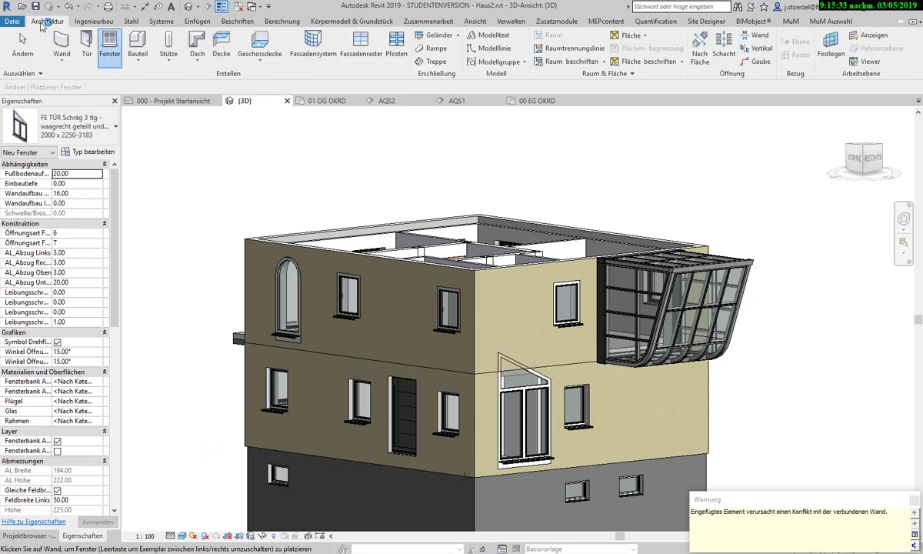
click(22, 47)
text(window)
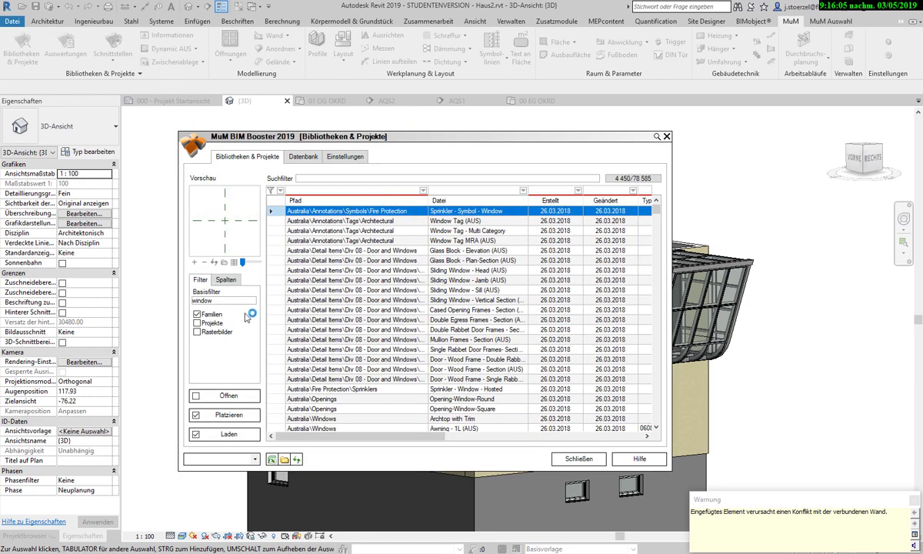
Step: Browse the window families, reviewing the sizes of Fixed - 1L (AUS)
click(328, 292)
scroll(346, 300, down, 5)
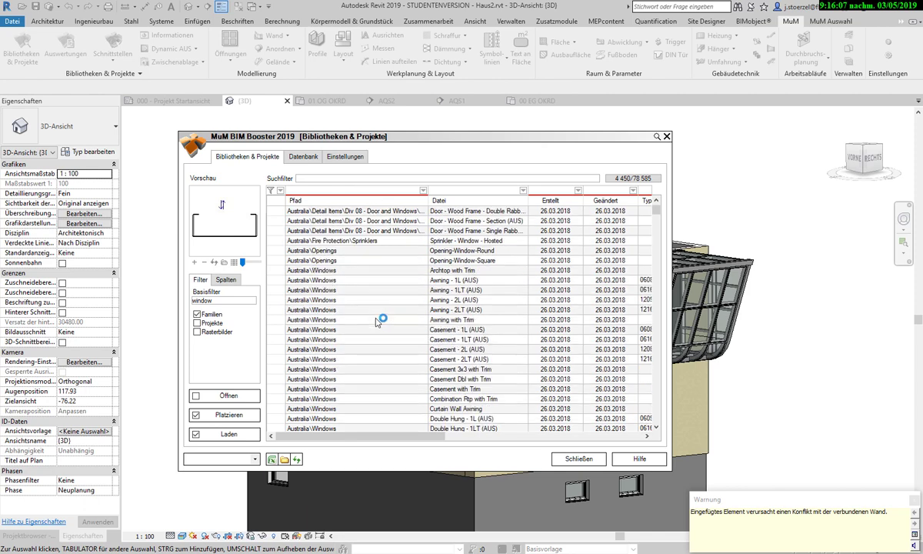
scroll(346, 323, down, 5)
click(350, 330)
click(318, 359)
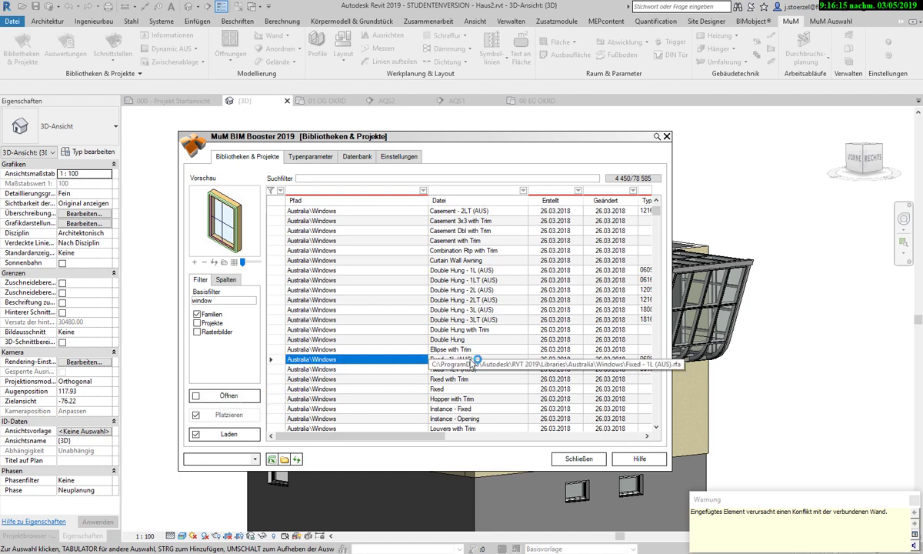
click(319, 157)
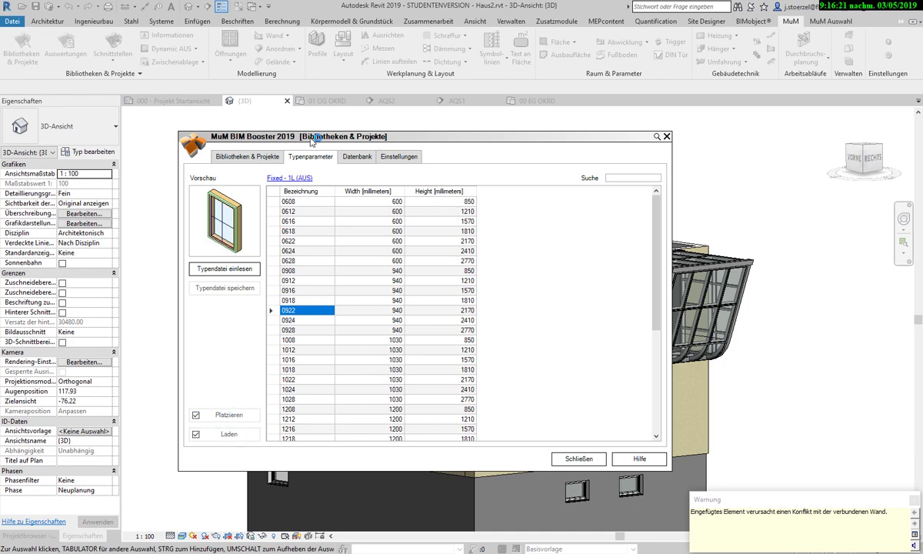
click(261, 156)
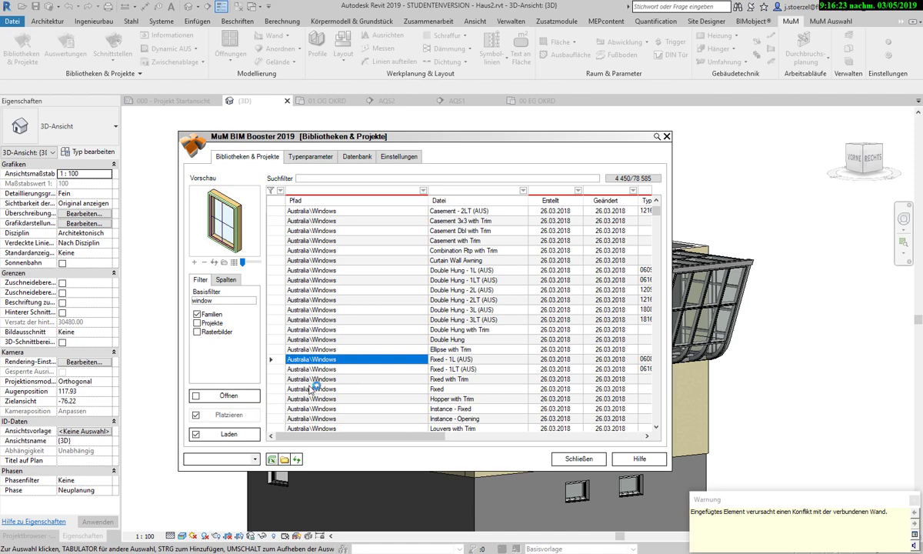
Step: Select Fixed with Trim and bring it in for placement as type 0406 x 1830mm
click(454, 378)
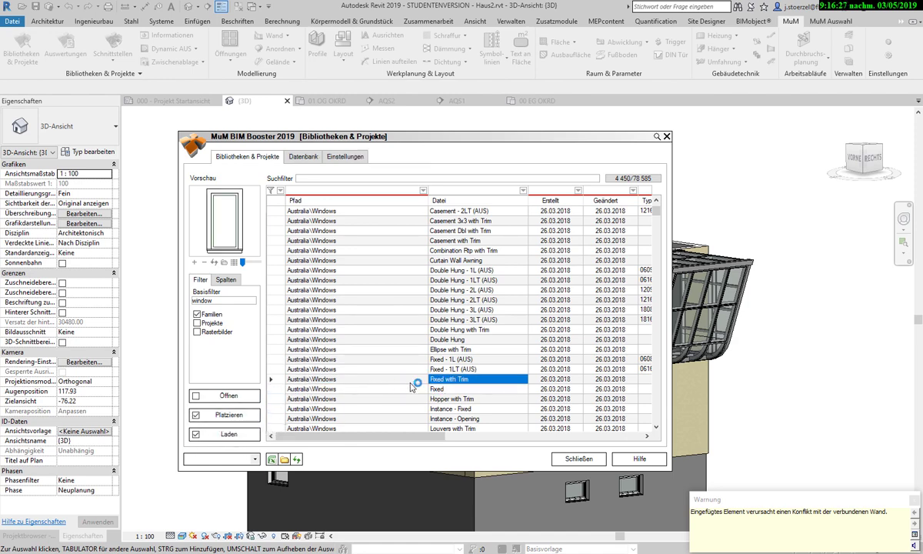
click(238, 419)
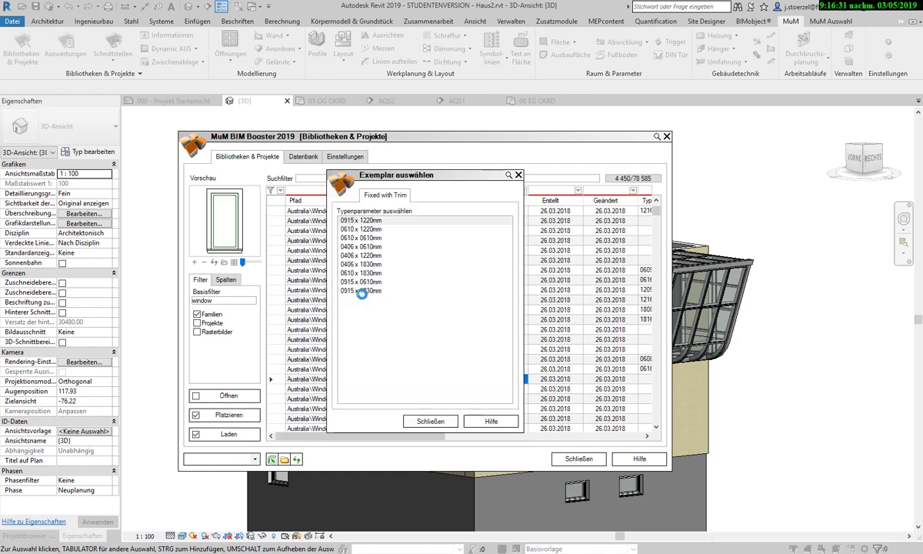
click(350, 264)
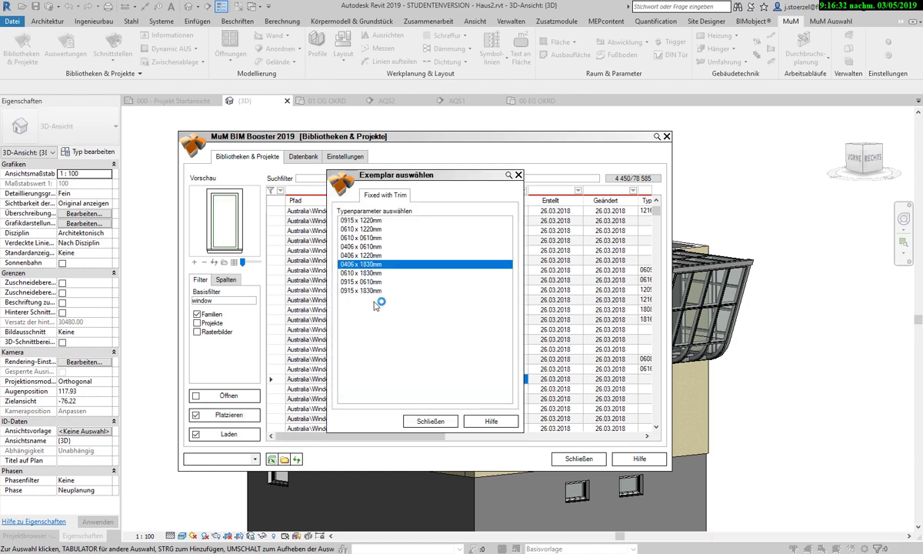
click(424, 425)
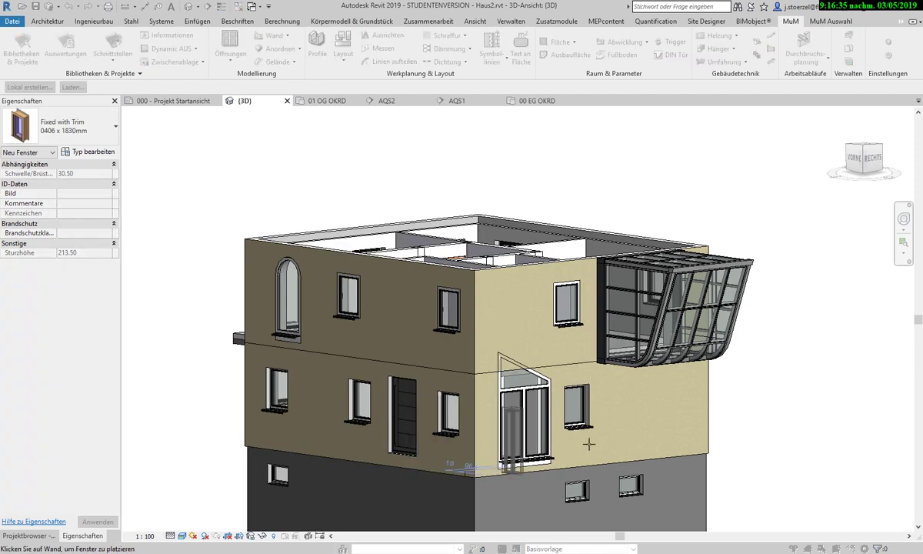
Step: Place the Fixed with Trim window in the right-hand facade wall and end placement
click(641, 421)
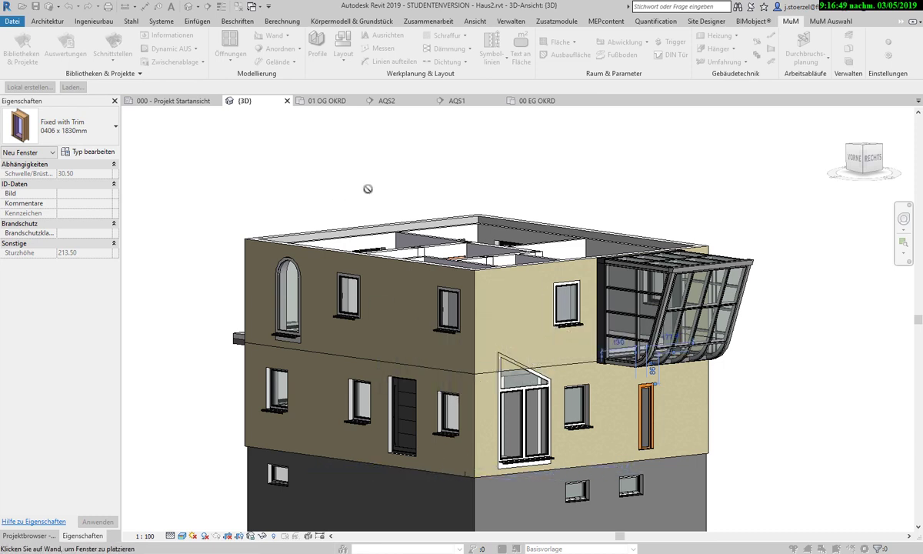
key(Escape)
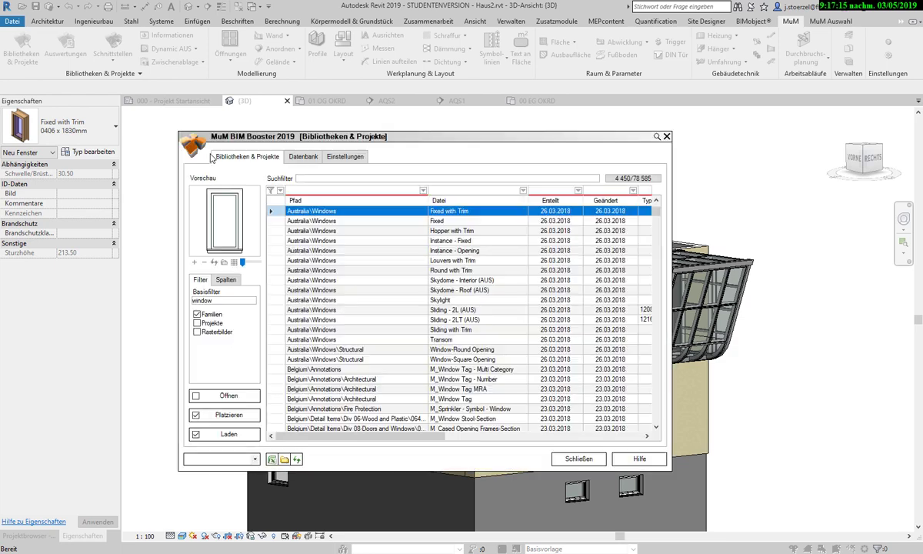
Step: Scroll through the library to the Belgian window families, picking the bow casement window
click(340, 331)
scroll(342, 339, down, 5)
scroll(338, 334, down, 5)
click(330, 331)
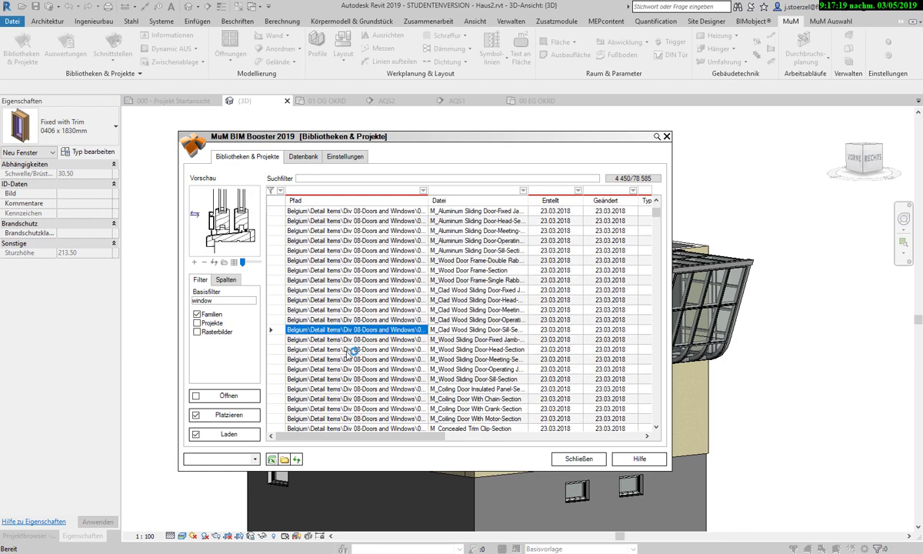
scroll(348, 352, down, 5)
click(348, 330)
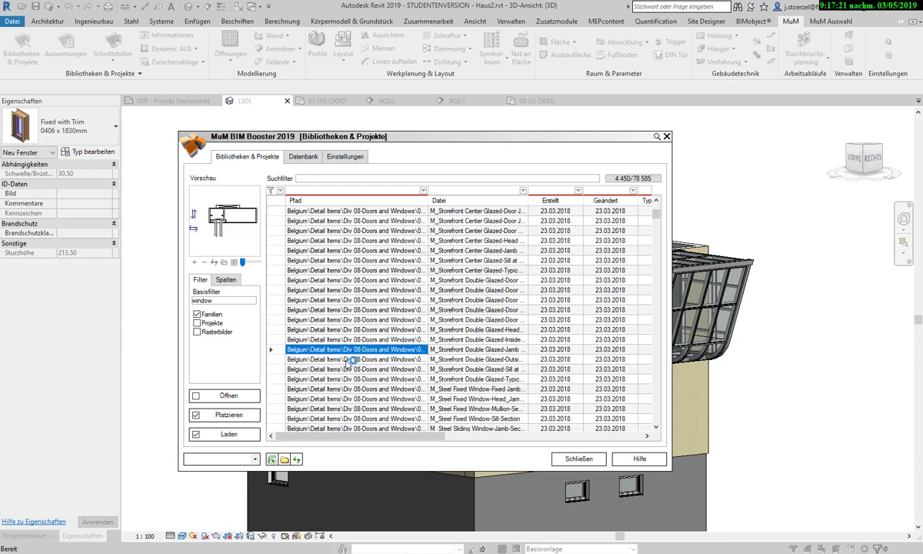
scroll(350, 354, down, 5)
scroll(352, 362, down, 5)
scroll(346, 362, down, 5)
click(342, 359)
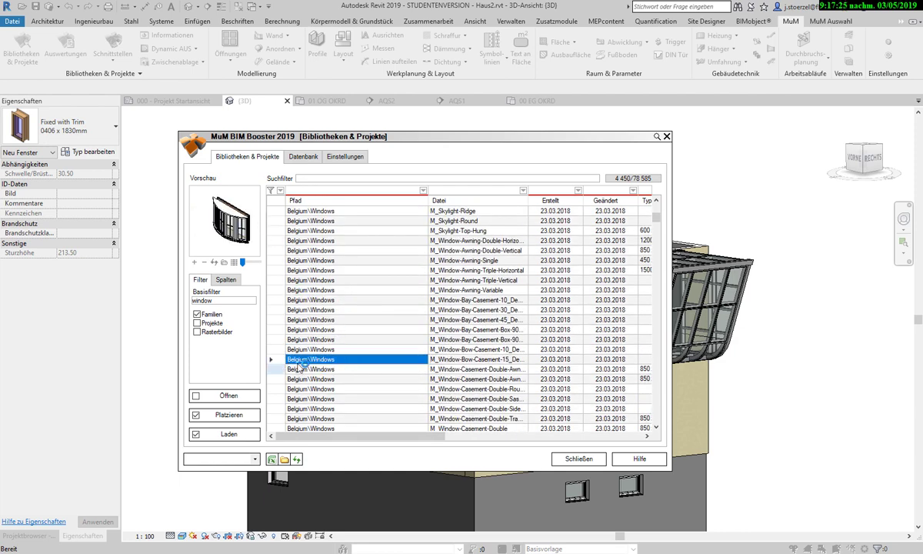
click(219, 435)
Step: Select M_Window-Casement-Double-Awning-Double, review its sizes, and load it
click(324, 369)
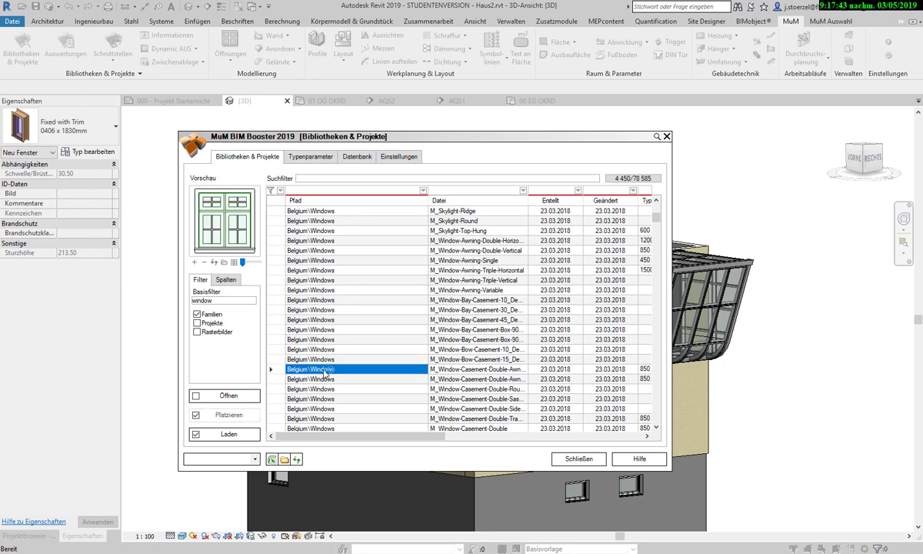
click(309, 156)
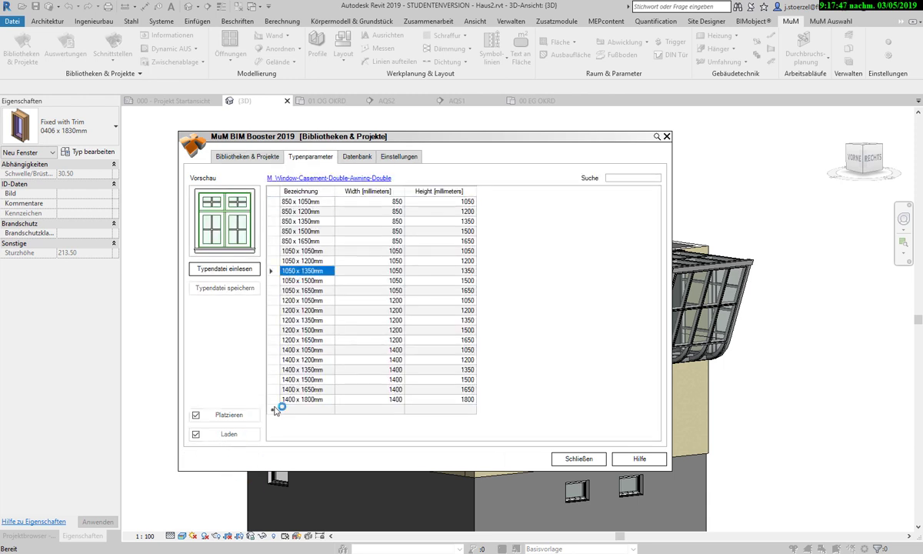
click(246, 156)
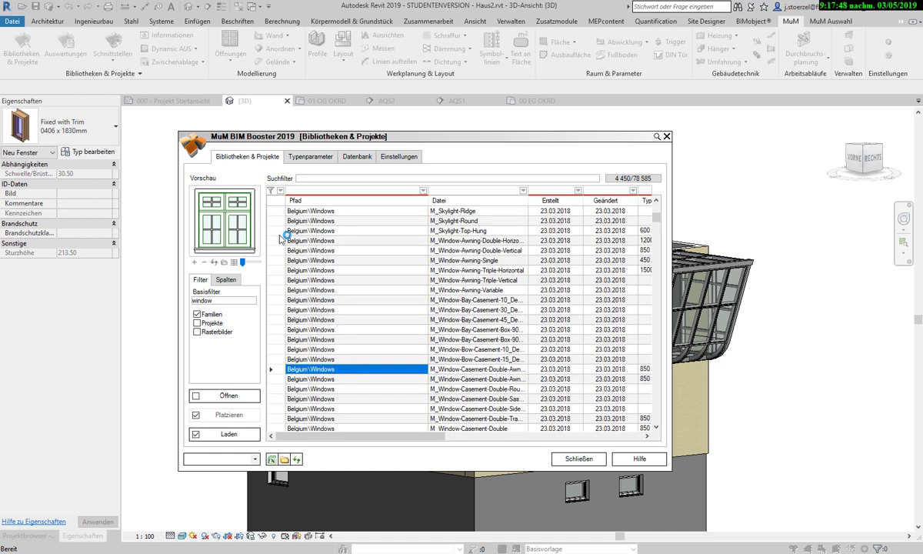
click(228, 435)
Step: Open the casement family in the Family Editor and load it into the Haus2 project
click(248, 398)
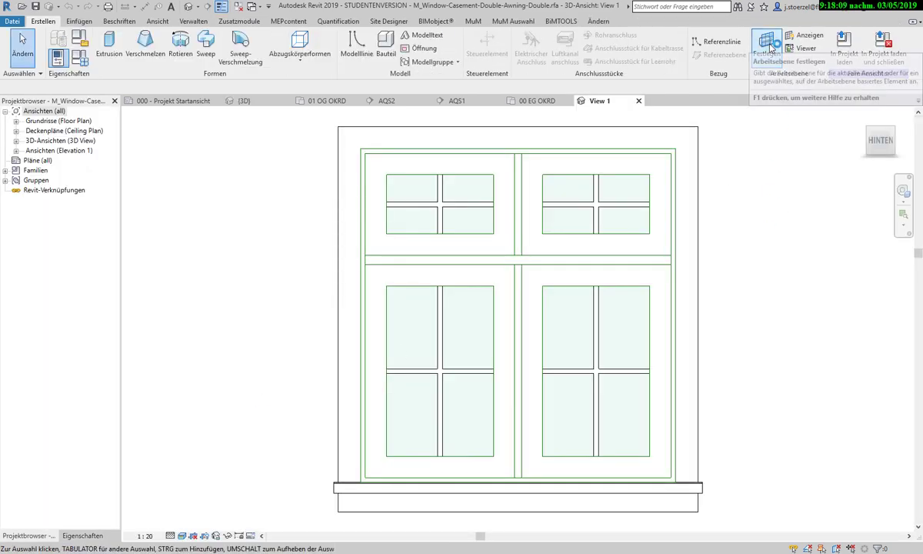
click(844, 53)
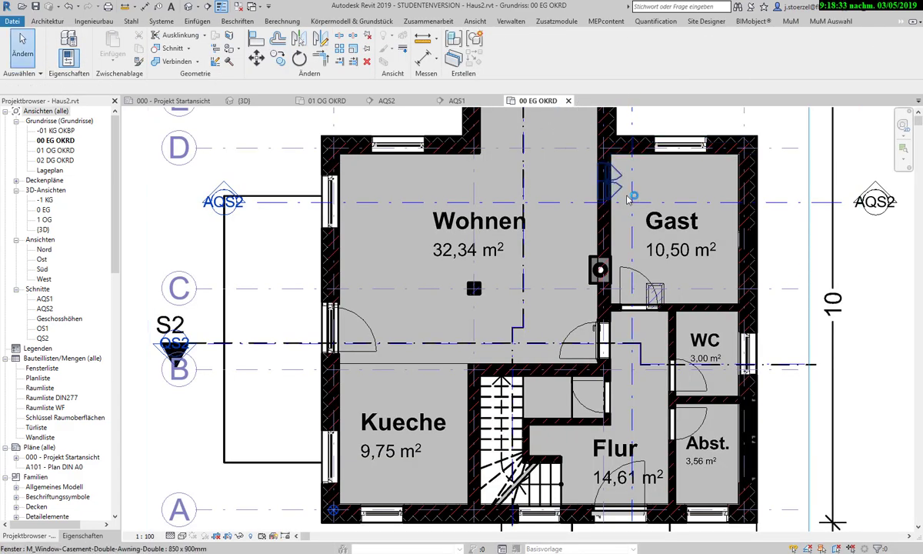
Step: Check the AQS1 section and 01 OG OKRD plan, then start a window in 3D
click(435, 100)
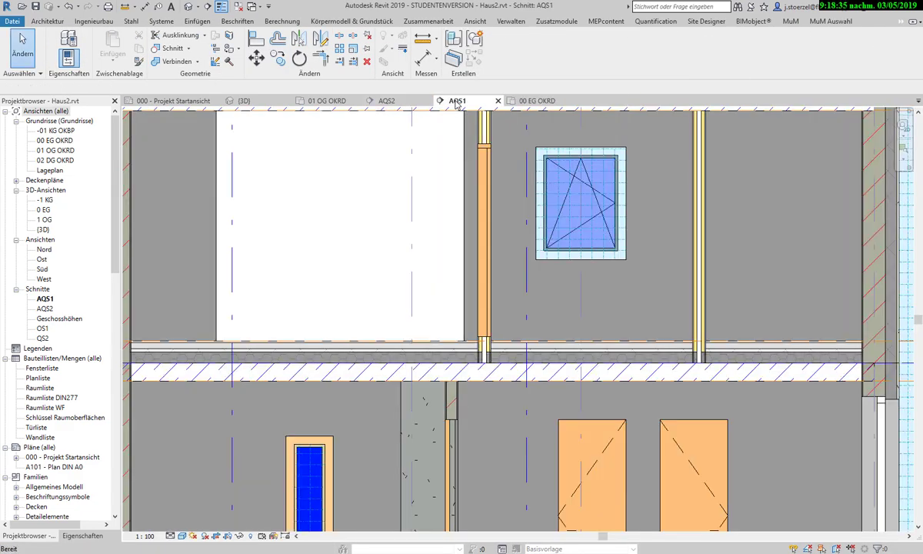
scroll(482, 154, down, 3)
scroll(482, 154, down, 3)
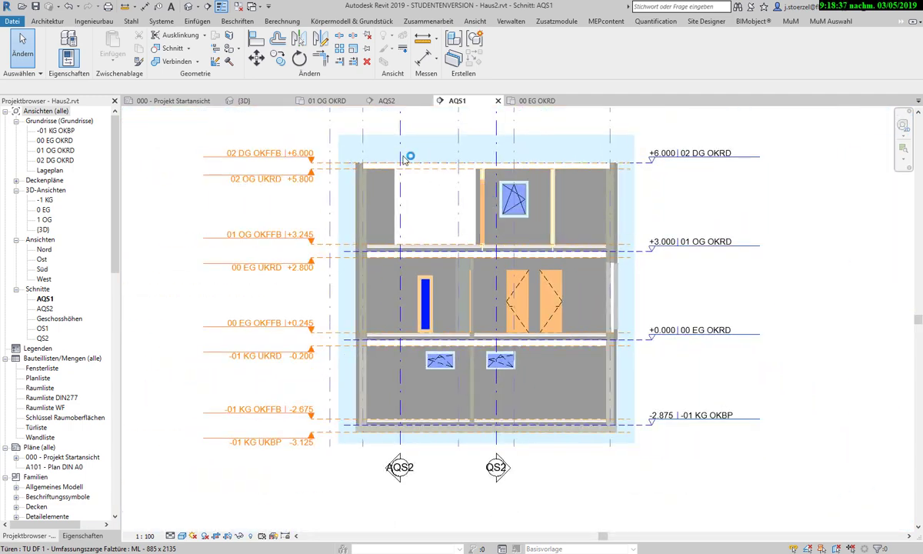
click(332, 101)
scroll(503, 237, down, 2)
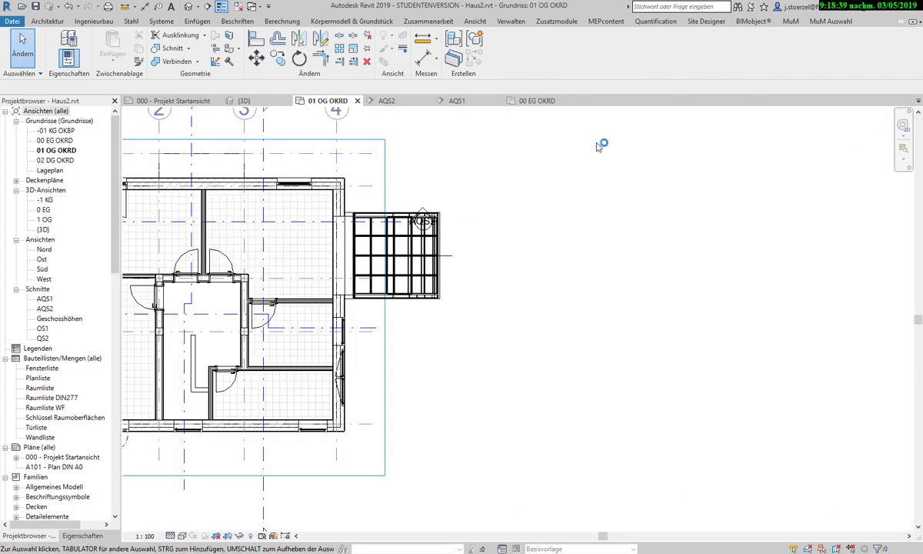
click(245, 101)
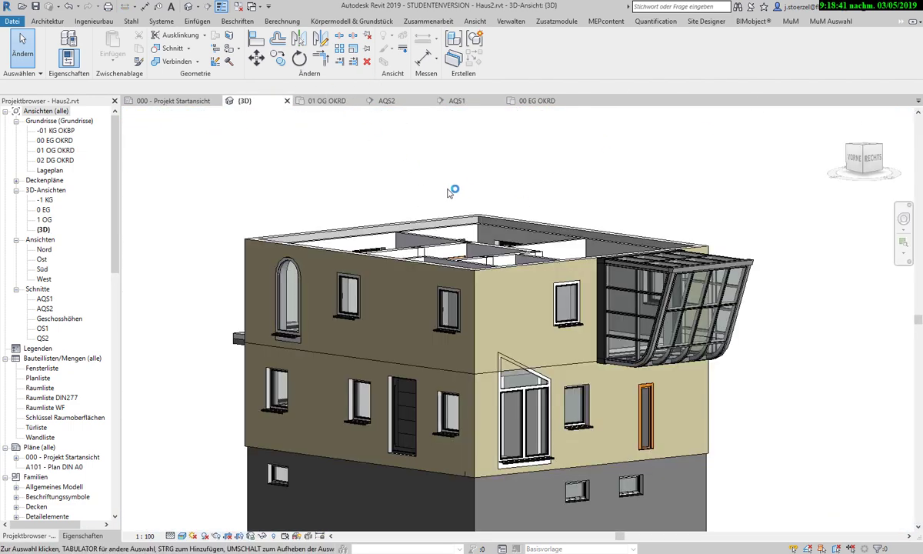
click(48, 21)
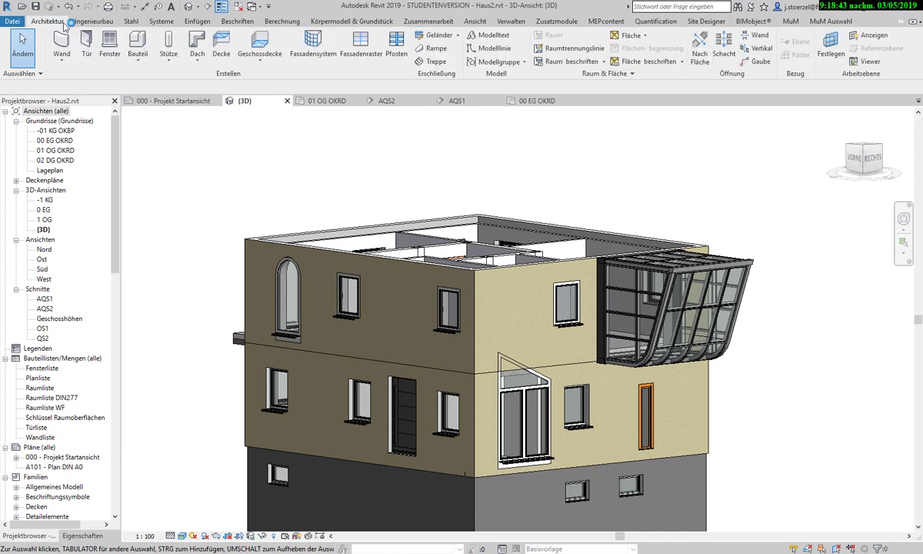
click(104, 46)
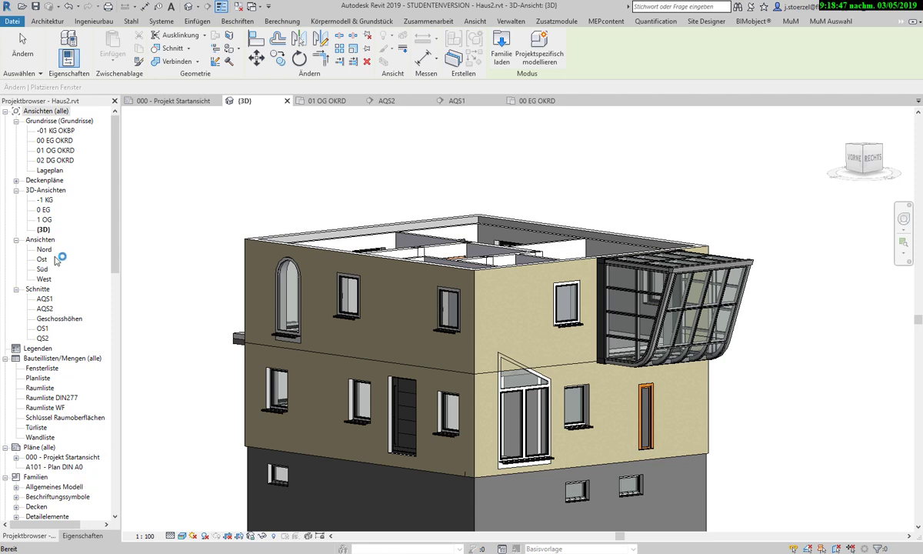
Step: Place the 850 x 900mm casement window in the upper right wall and exit placement
click(82, 535)
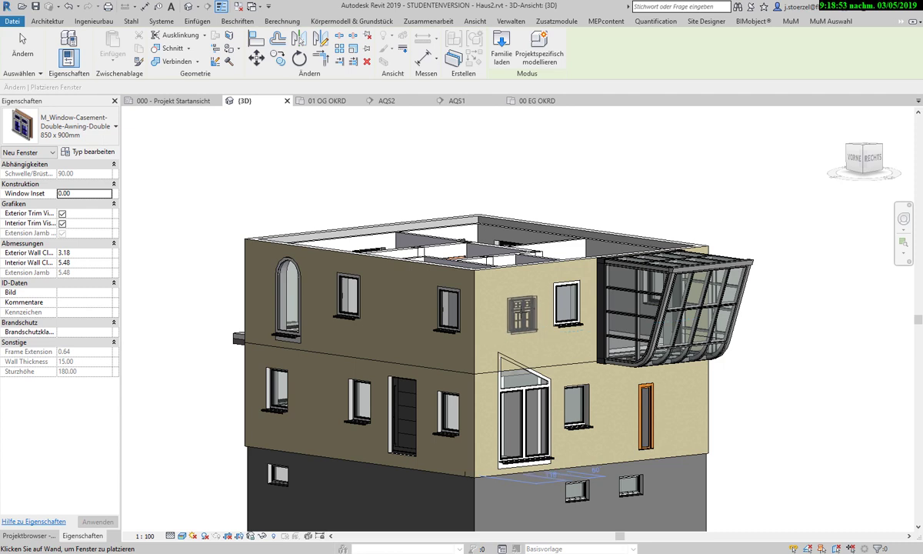
click(526, 356)
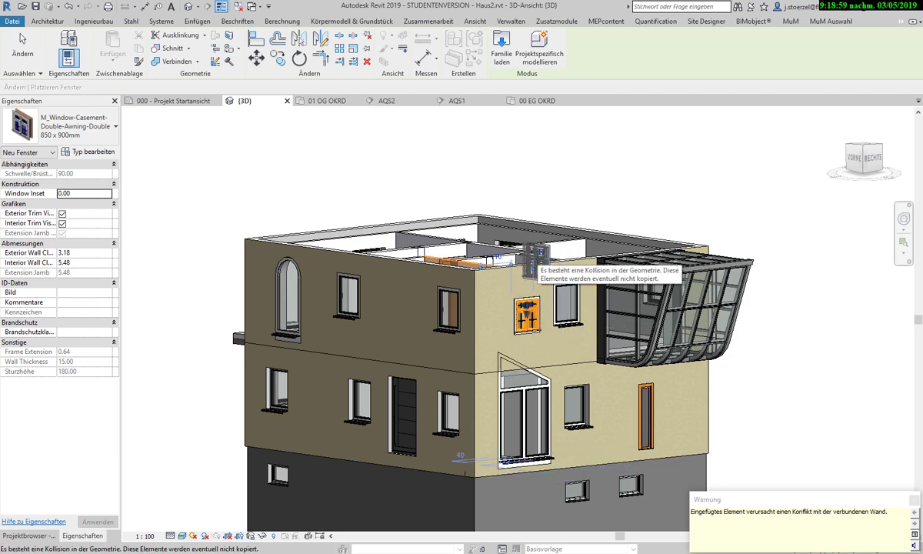
key(Escape)
click(22, 39)
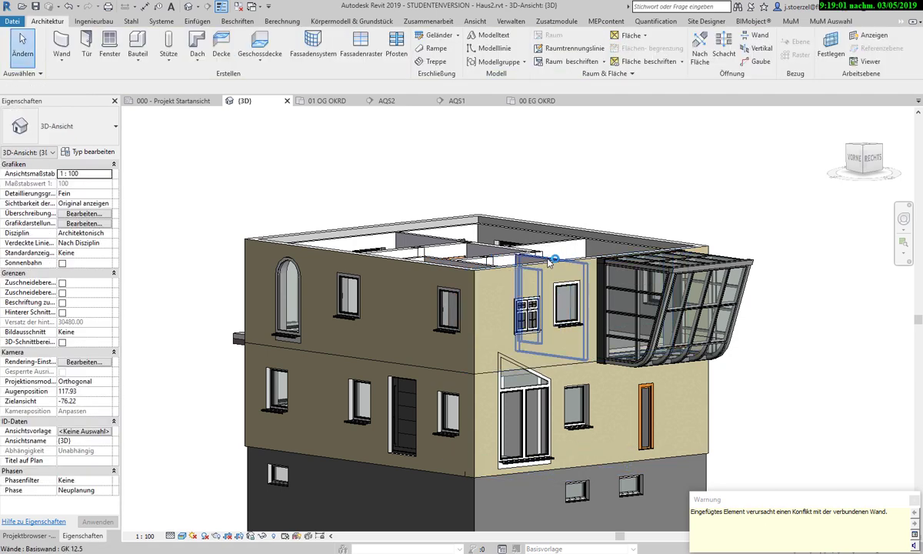
Step: Inspect the casement window, then delete the orange fixed window and the angled corner window
click(529, 323)
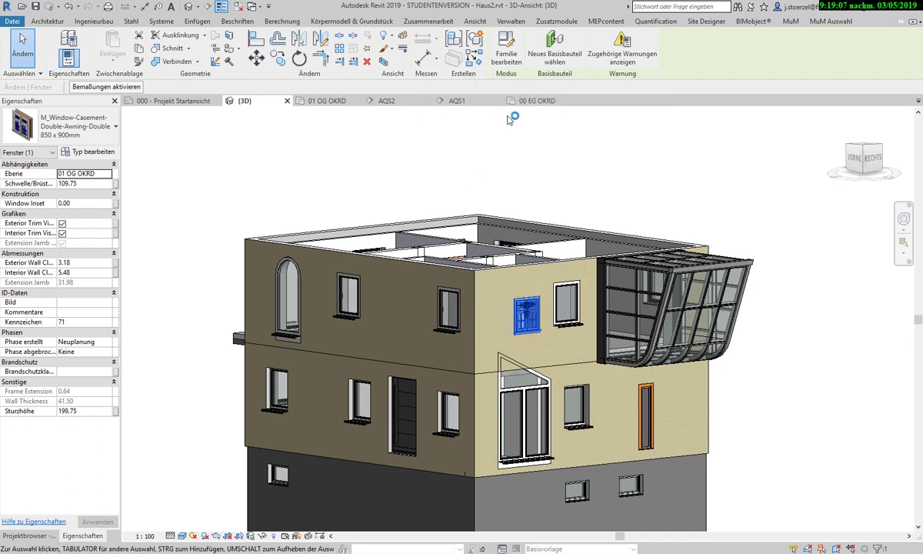
click(532, 158)
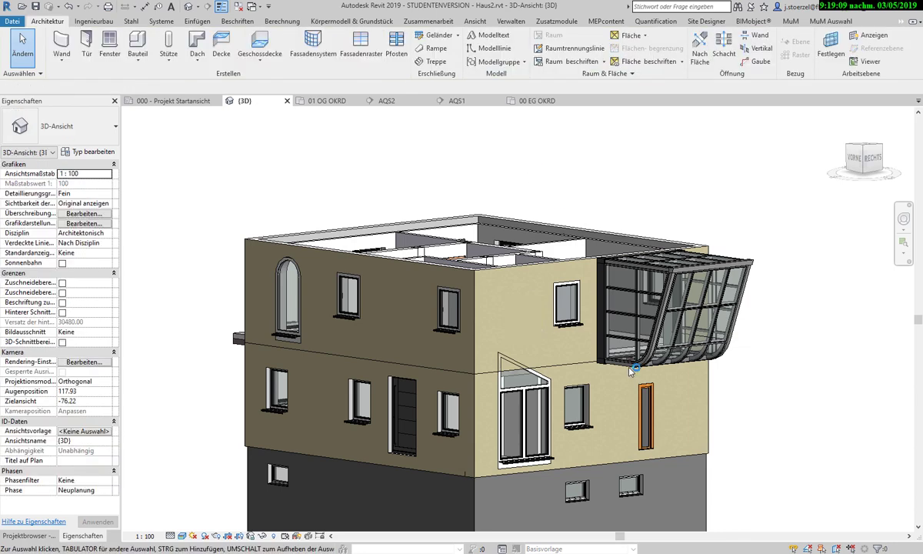
click(648, 413)
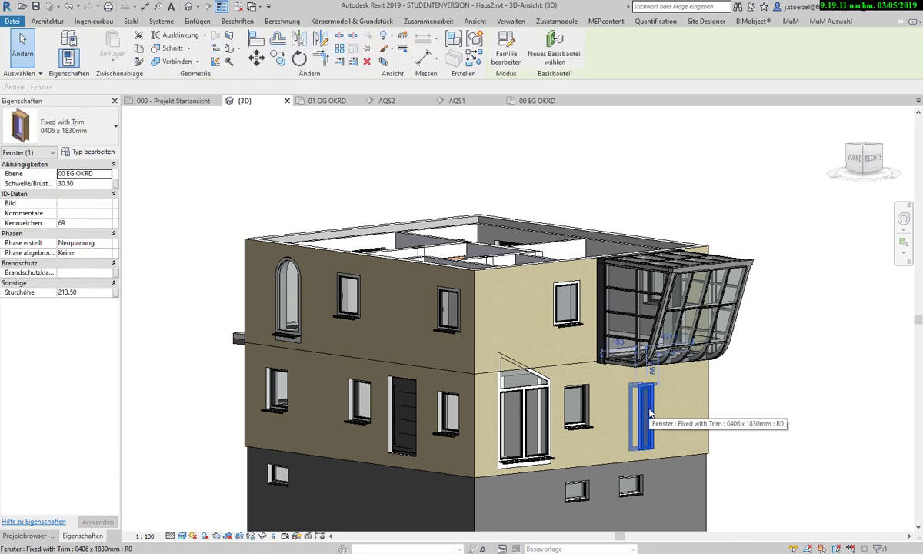
key(Delete)
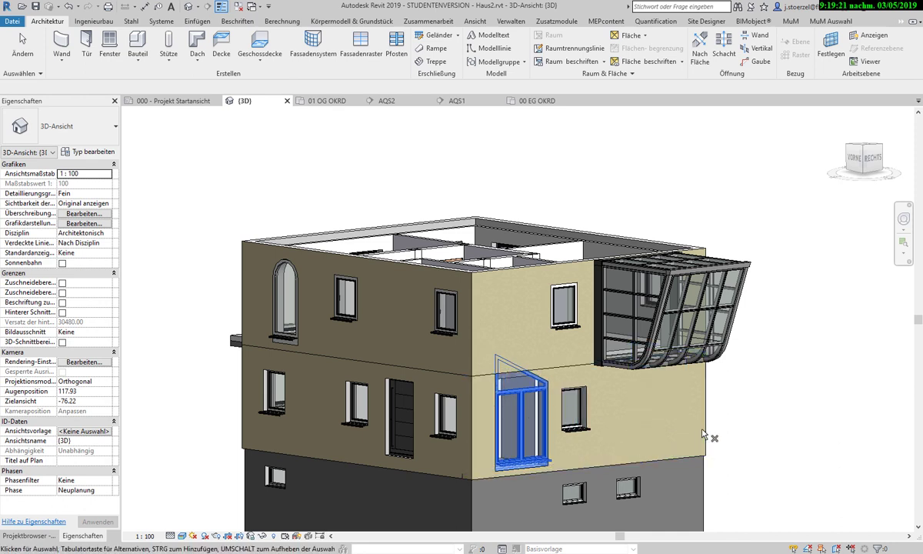
key(Escape)
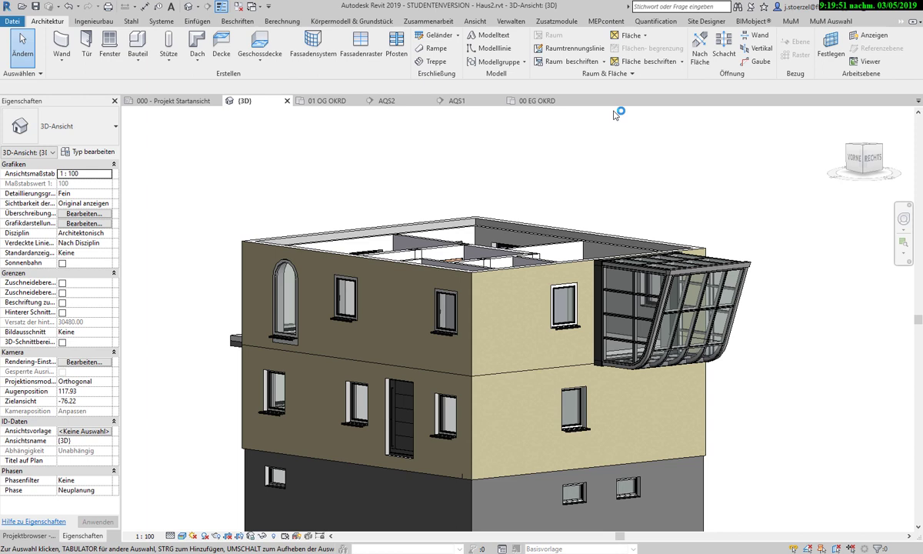
Step: Bring up the BIMobject catalogue of Revit product families from the BIMobject tab's Browse command
click(738, 22)
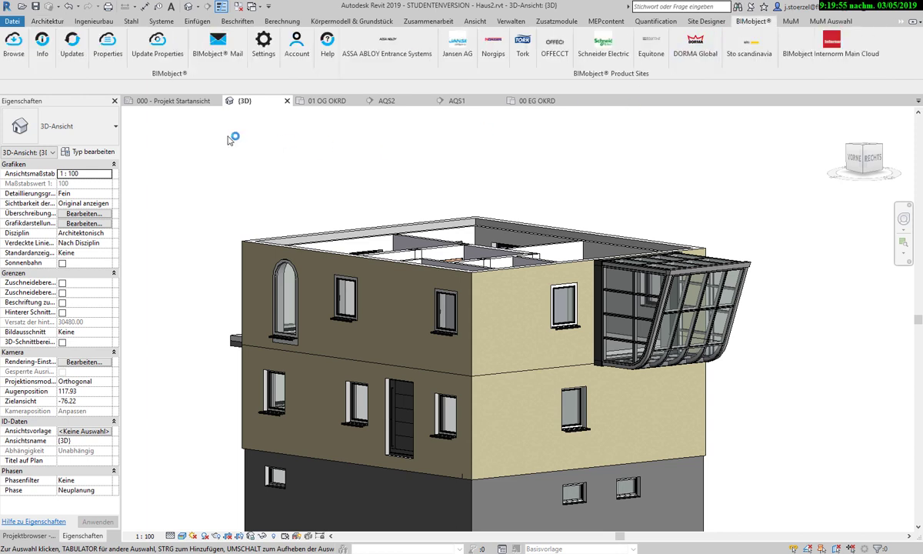
click(13, 47)
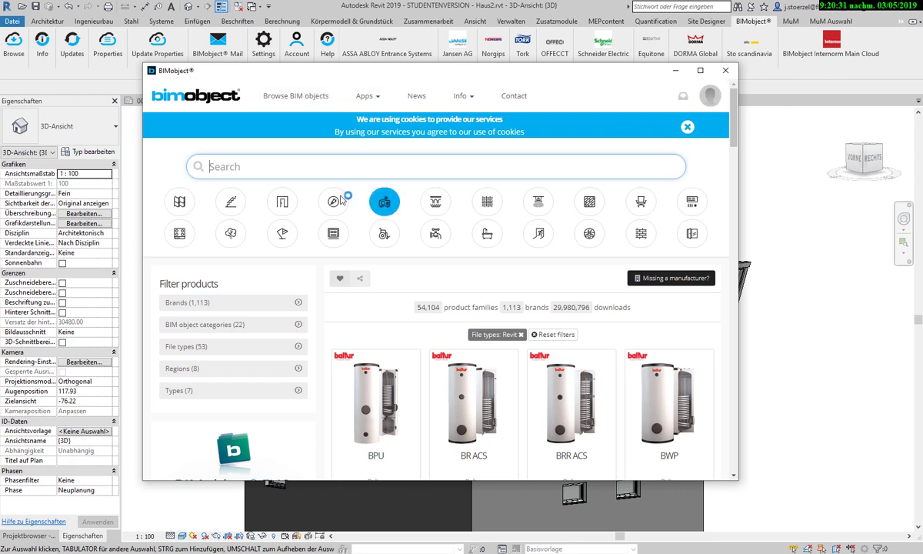
Step: Filter the catalogue to Doors and scroll to the JELD-WEN F2090 W53+AL1200 W53 Double Unequal door
click(489, 169)
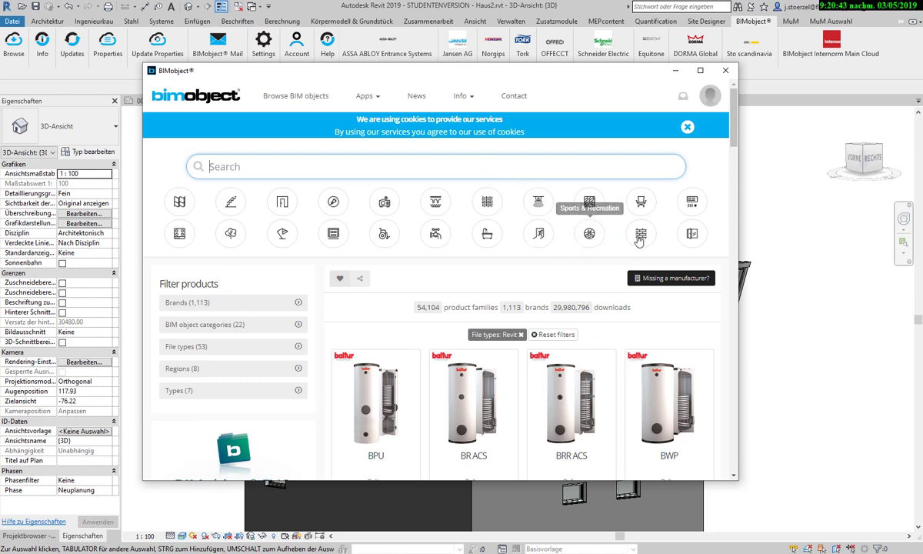
click(691, 234)
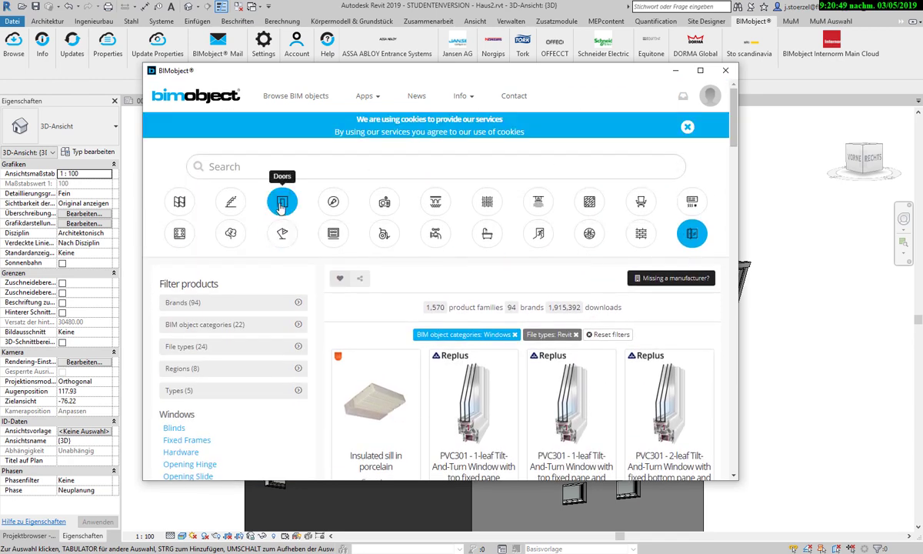
click(282, 202)
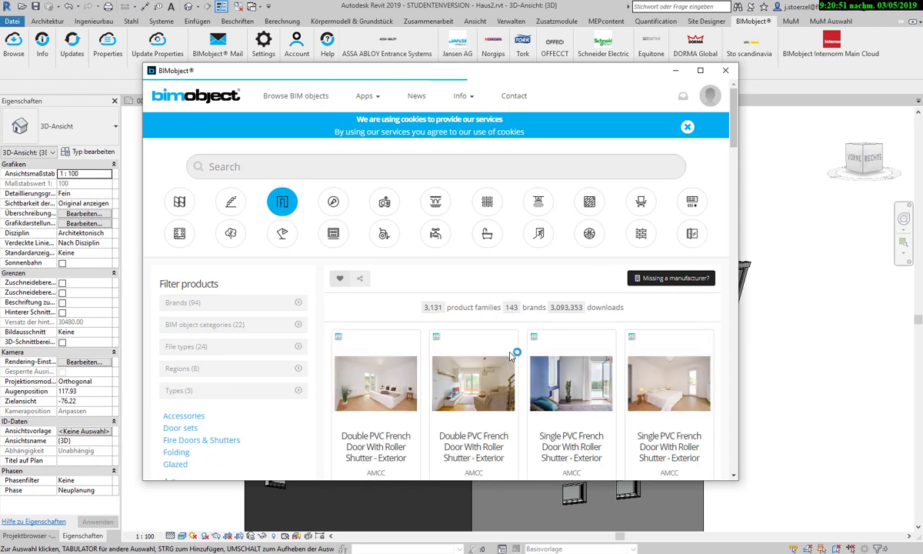
scroll(510, 356, down, 3)
scroll(510, 356, down, 3)
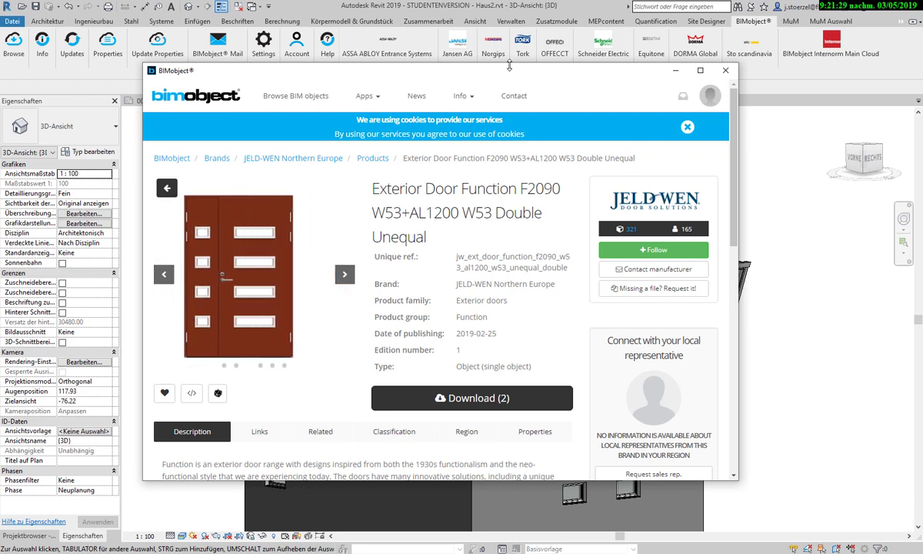
Step: Download the JELD-WEN double door's Revit family and close the catalogue to return to Haus2
click(476, 397)
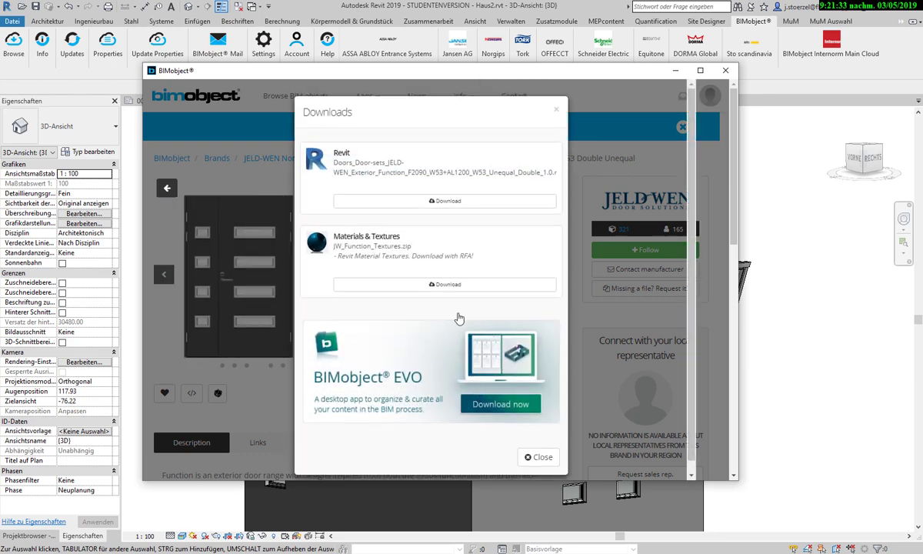
click(421, 201)
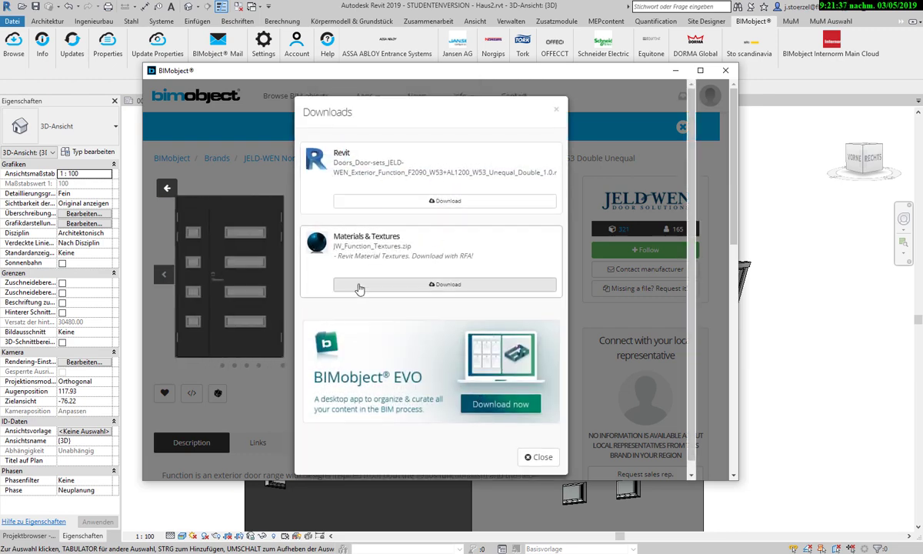
click(434, 202)
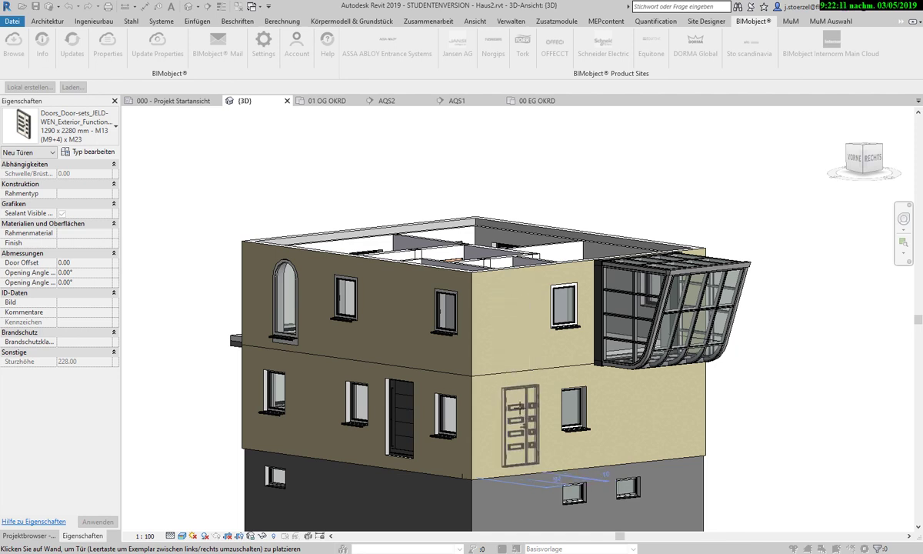
Step: Place the JELD-WEN exterior door in the lower yellow wall
click(520, 425)
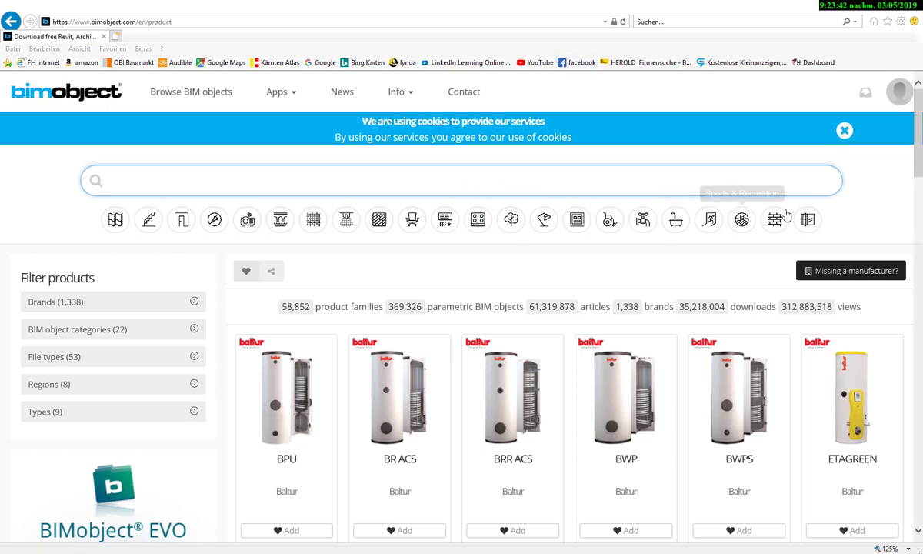
Step: Show only Doors in the bimobject.com product listing and scroll through them
click(808, 221)
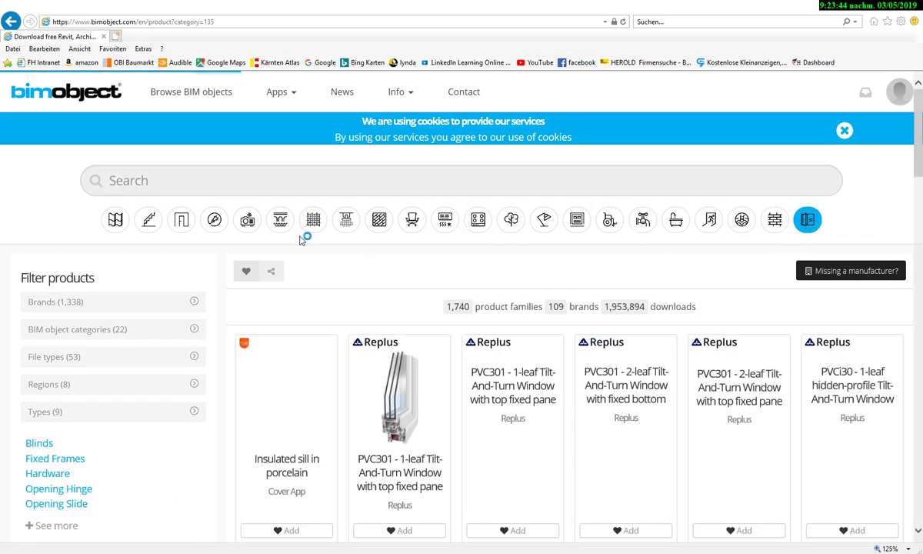
click(181, 220)
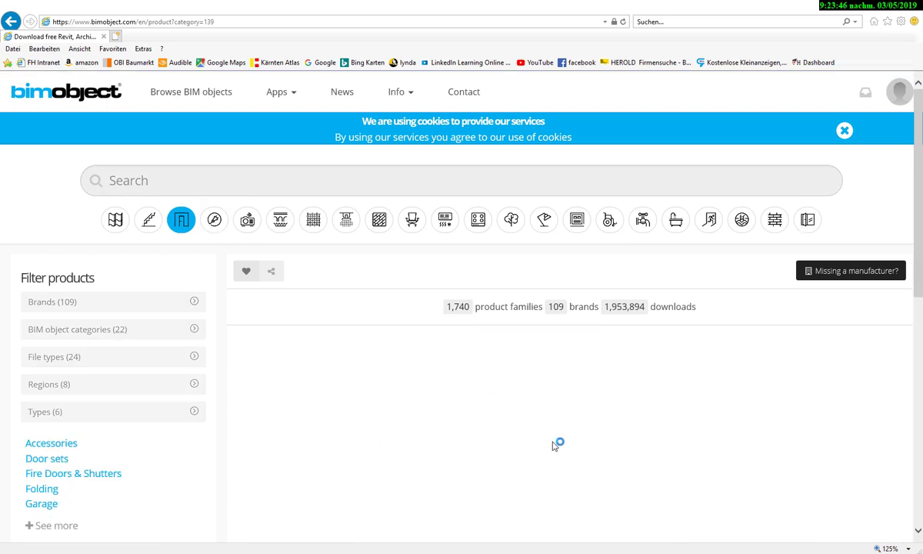
scroll(539, 437, down, 1)
scroll(543, 438, down, 2)
scroll(545, 438, down, 1)
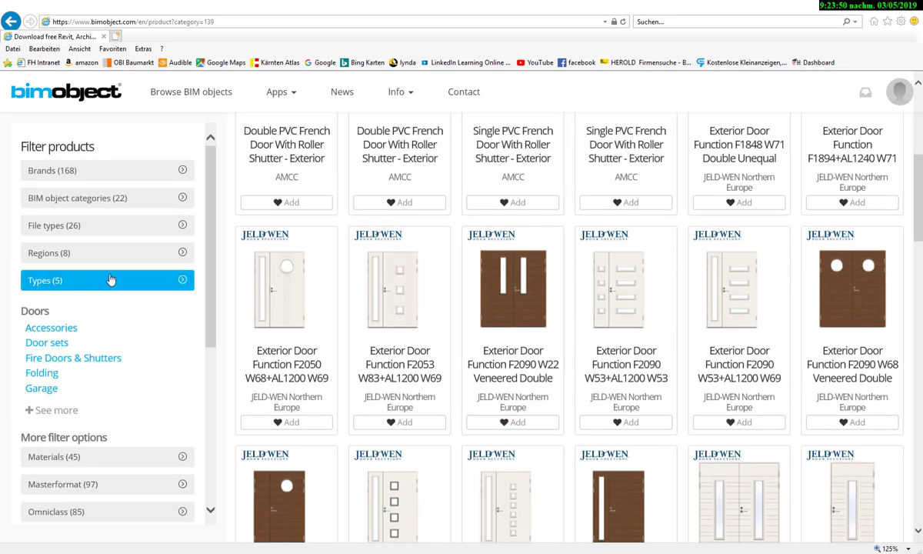
Step: Apply the Revit file-type filter to the door listing and scroll through the JELD-WEN results
click(184, 280)
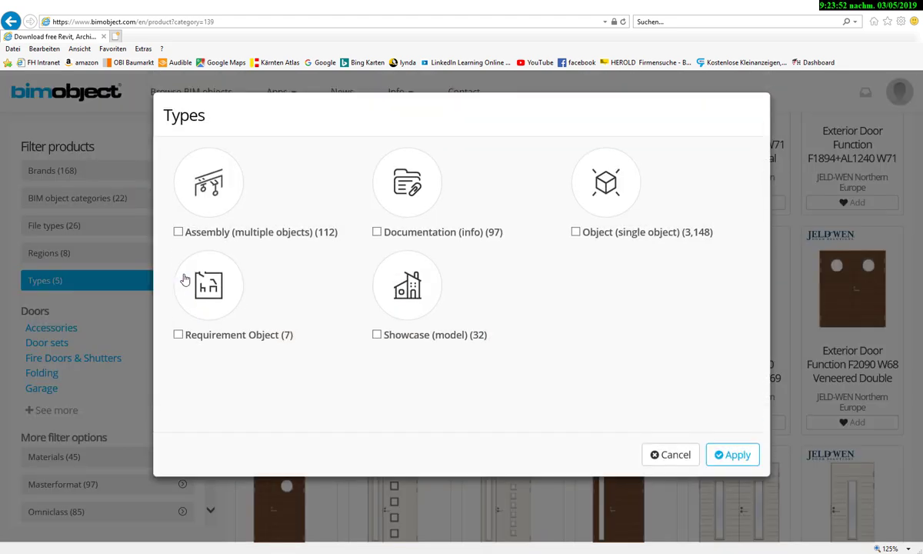
click(667, 454)
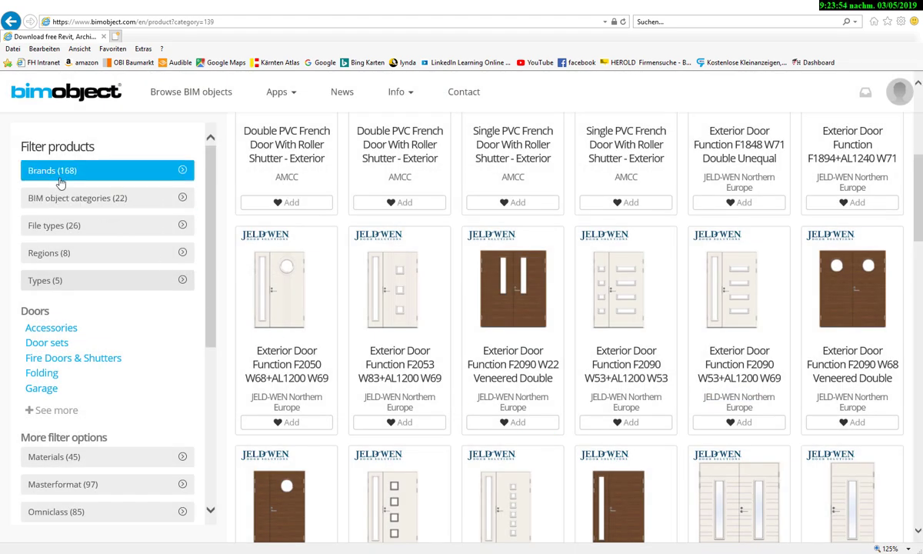
click(57, 226)
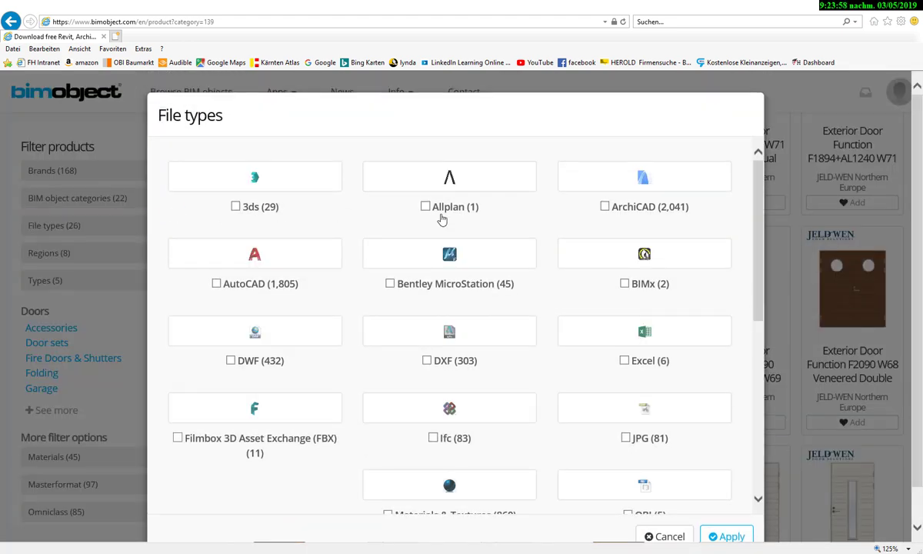
scroll(549, 320, down, 1)
scroll(548, 320, down, 1)
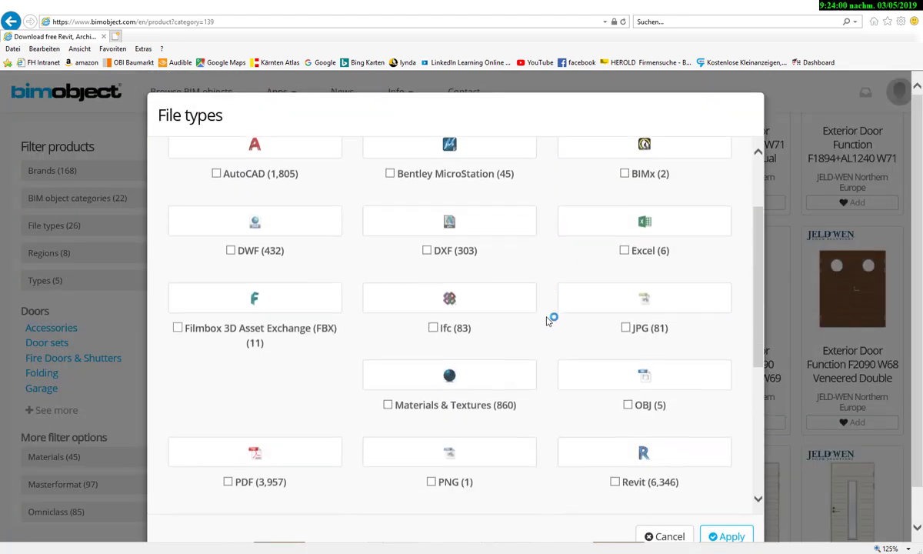
scroll(549, 320, down, 2)
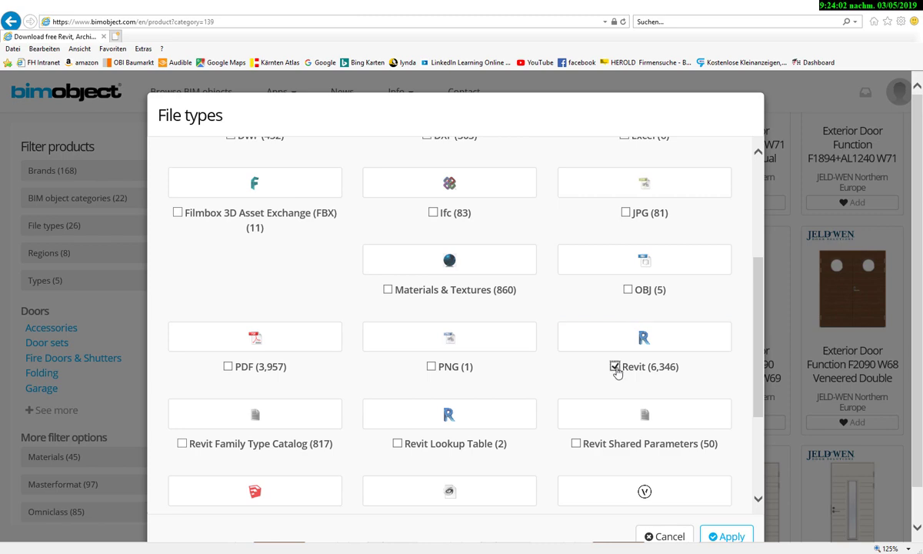
click(723, 536)
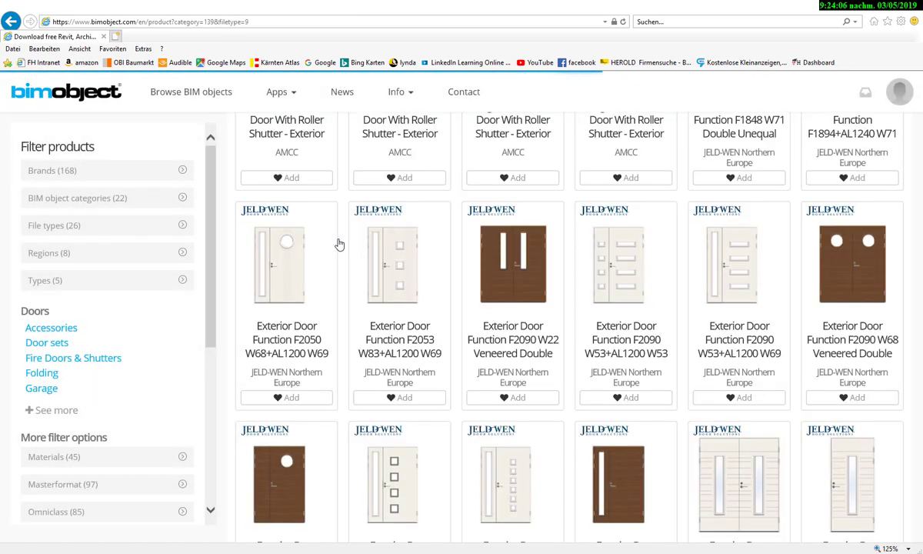
scroll(486, 256, down, 2)
scroll(484, 259, down, 3)
scroll(485, 260, down, 5)
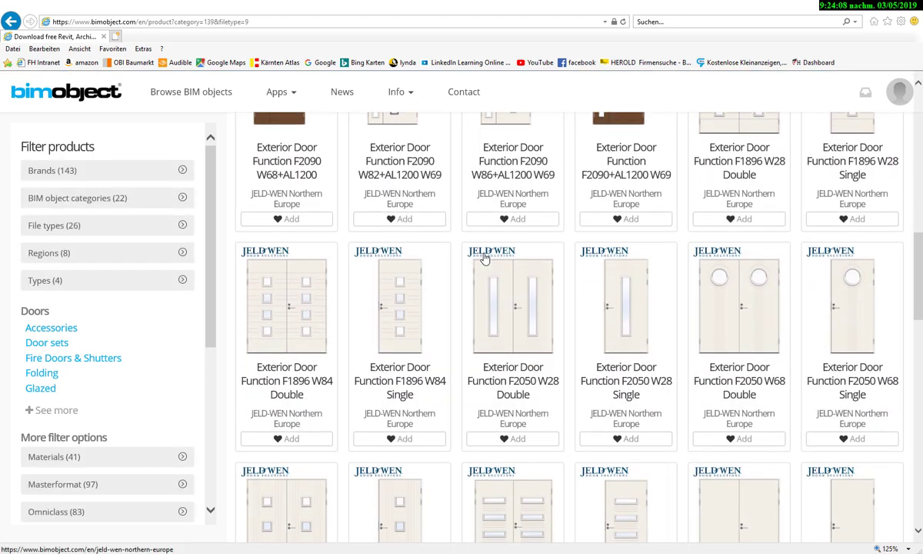
scroll(484, 259, down, 4)
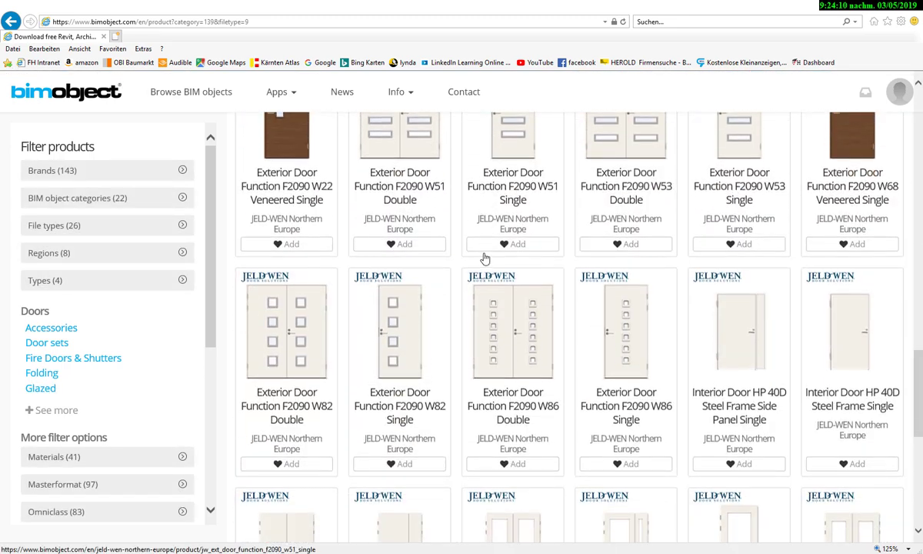
scroll(484, 259, up, 2)
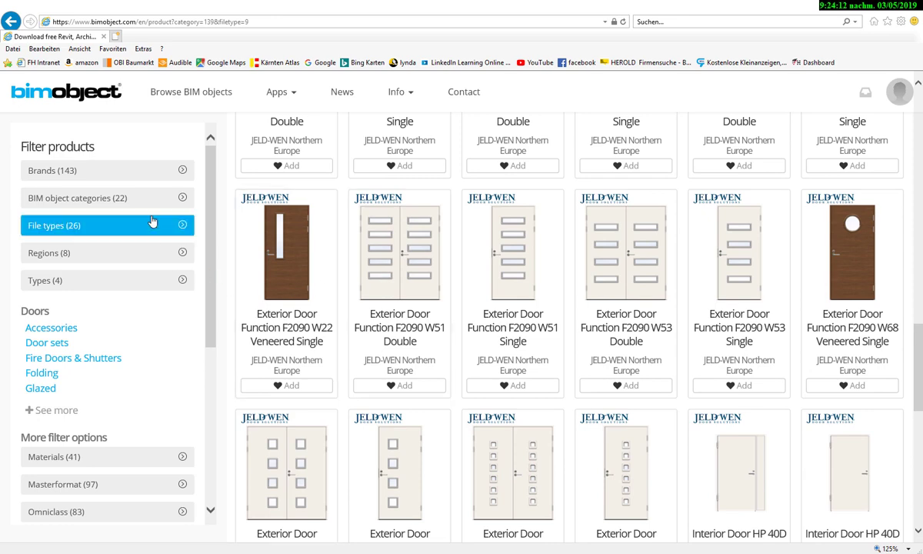
Step: Tick Revit in the File types filter and apply it to the door listing
click(183, 226)
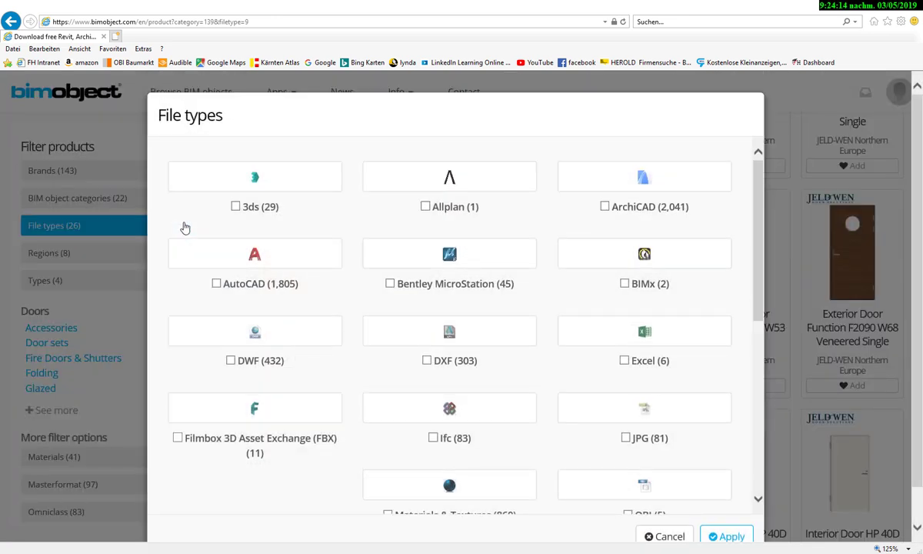
click(216, 283)
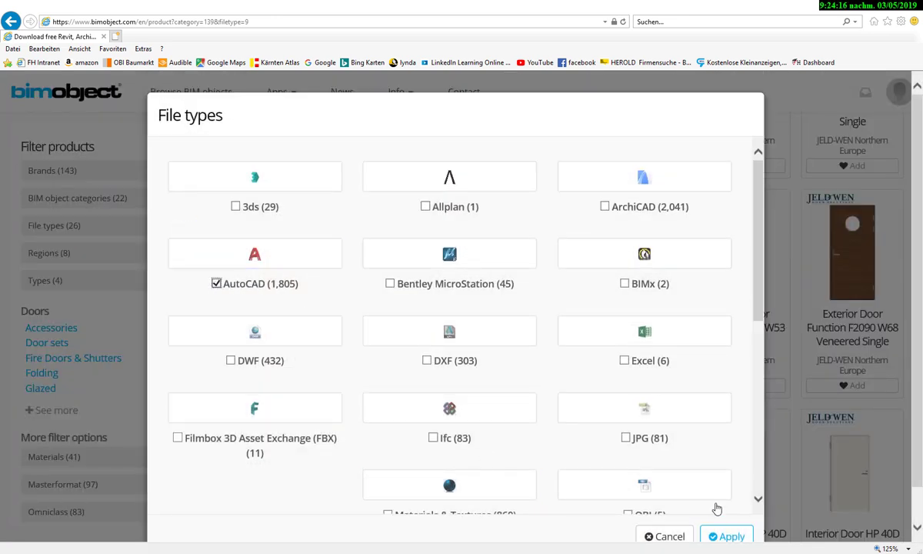
scroll(669, 499, down, 2)
click(625, 479)
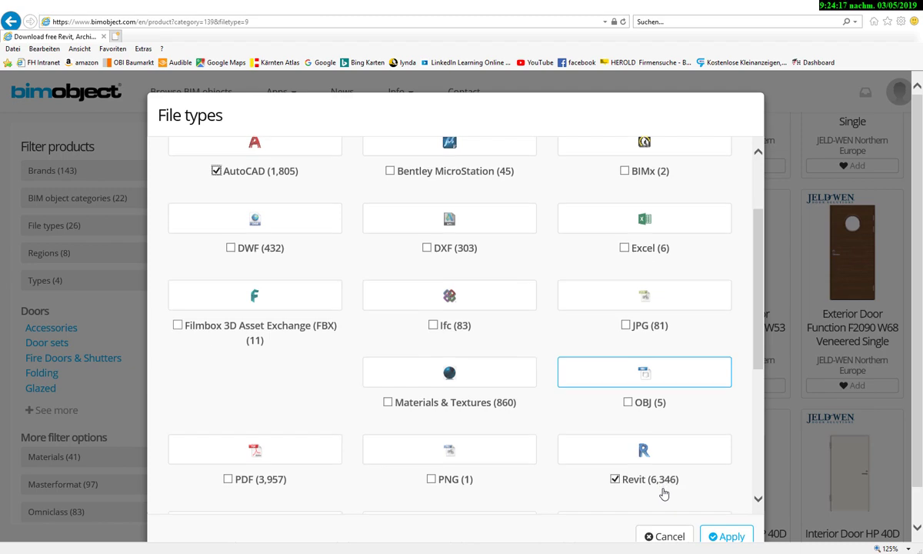
click(712, 537)
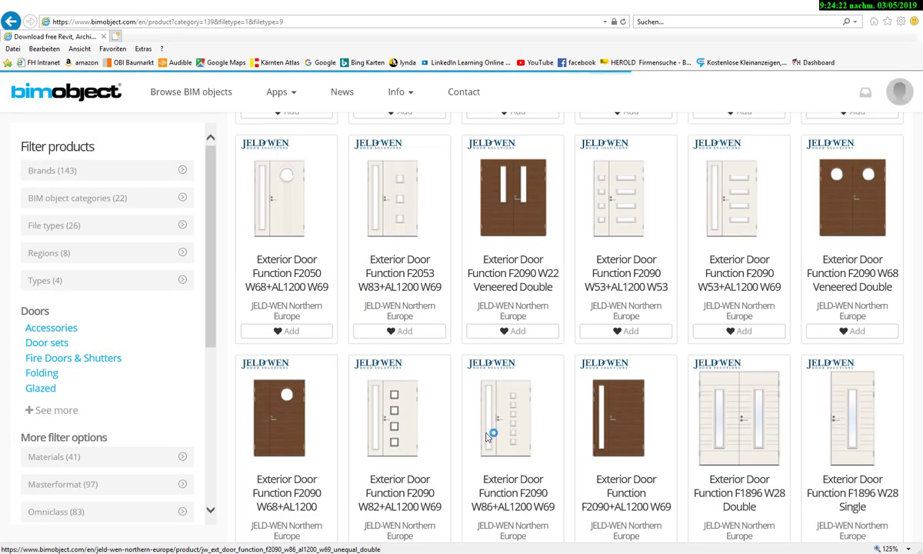
Step: Open the Exterior Door Function F2090 W22 Veneered Single page and show its downloads
scroll(477, 413, down, 3)
scroll(477, 413, down, 1)
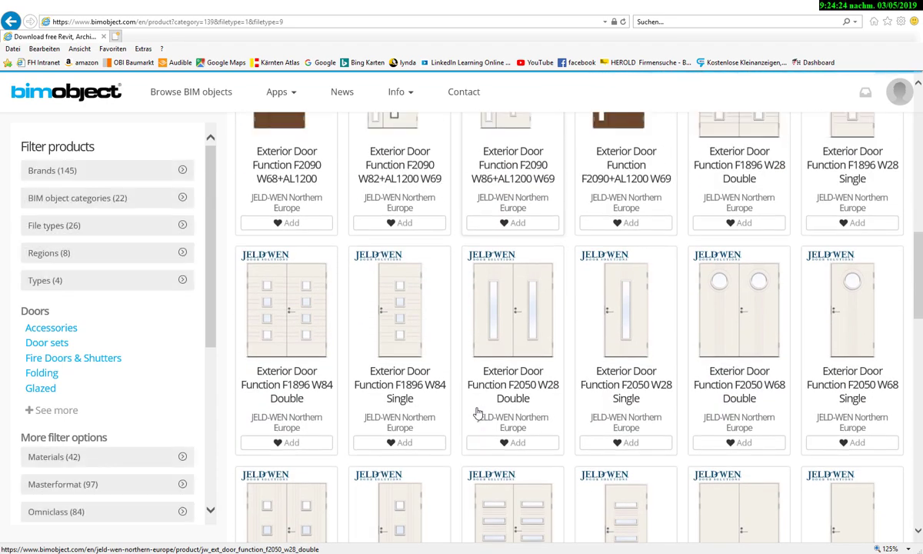
scroll(477, 413, down, 2)
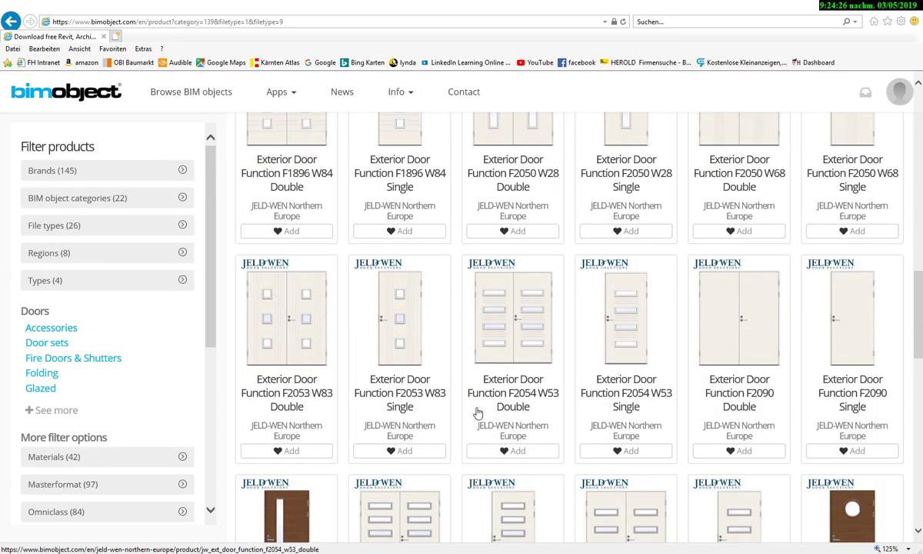
scroll(477, 413, down, 3)
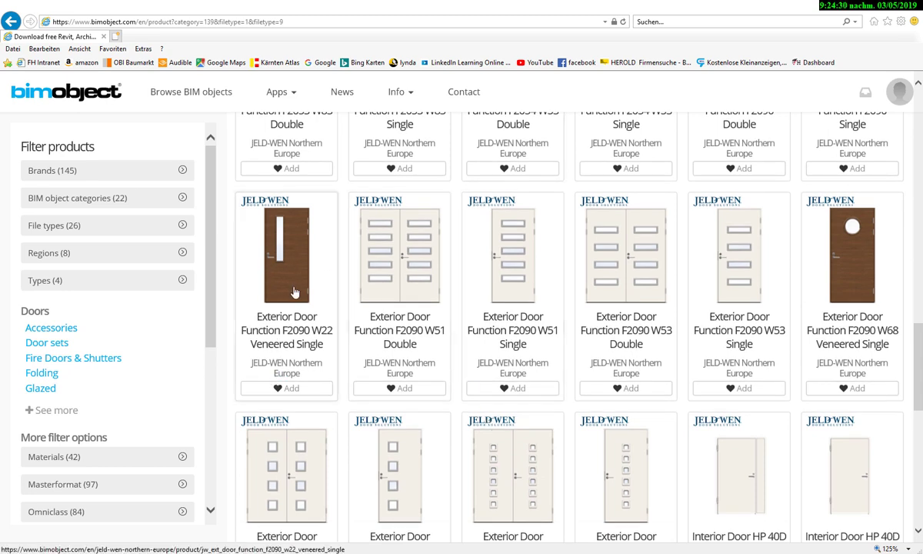
click(329, 388)
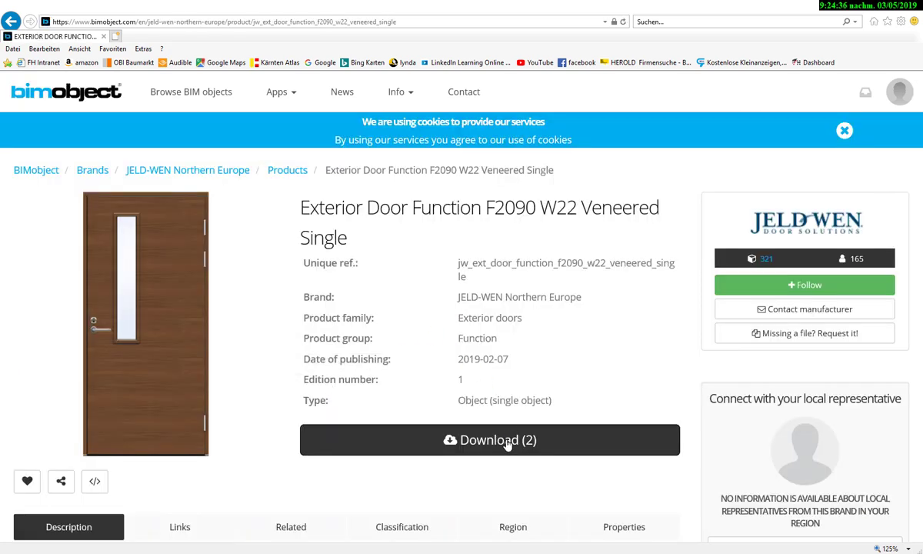
click(508, 445)
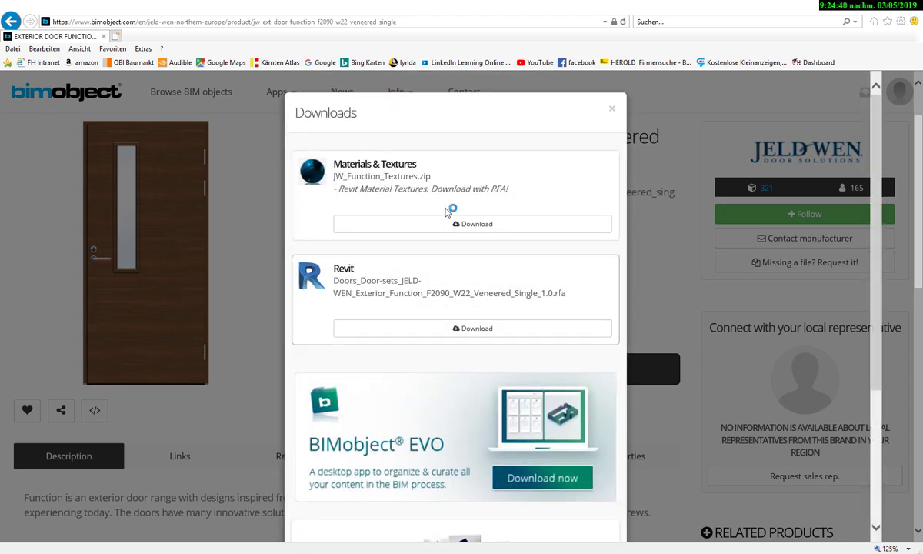
Step: Save the door's Revit .rfa file into the Downloads folder via Speichern unter
click(421, 328)
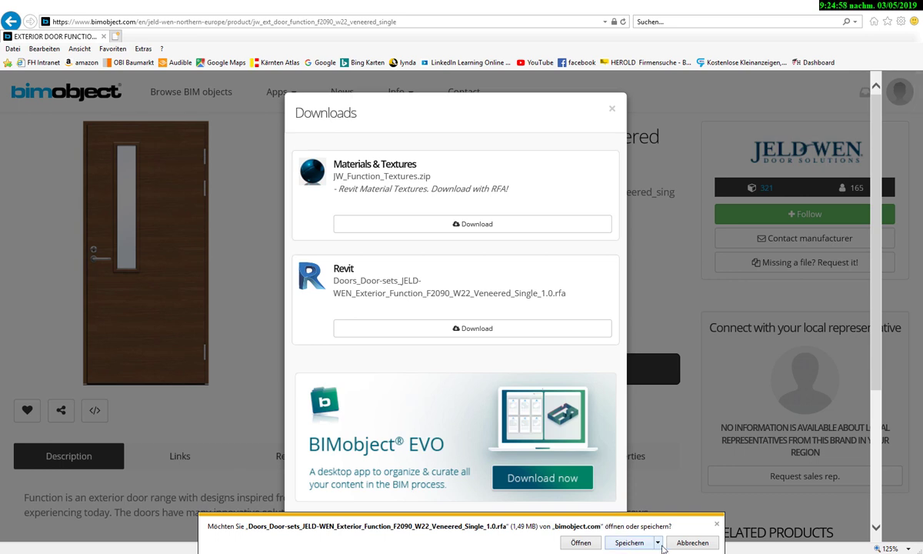
click(657, 543)
click(692, 529)
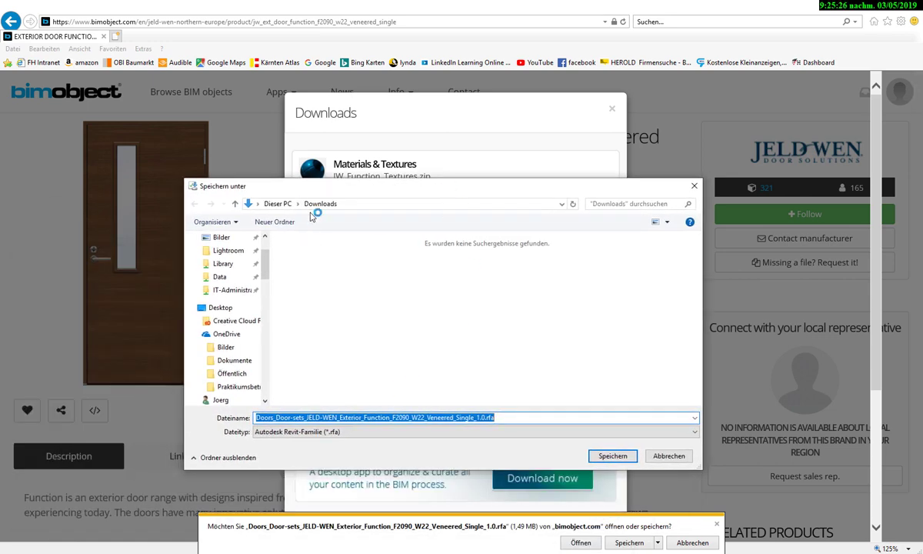
click(613, 456)
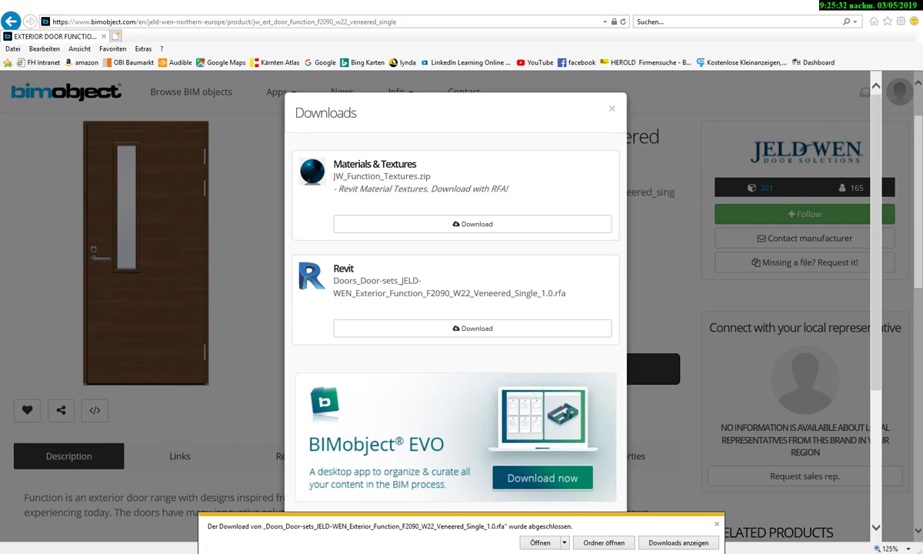
Step: Return to Revit and cancel the pending JELD-WEN door placement in the 3D view
key(alt+Tab)
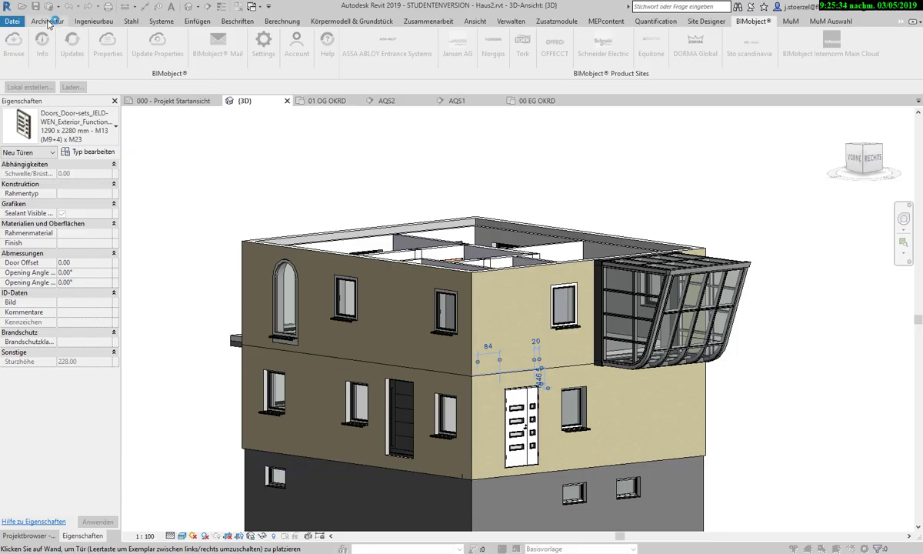
click(48, 21)
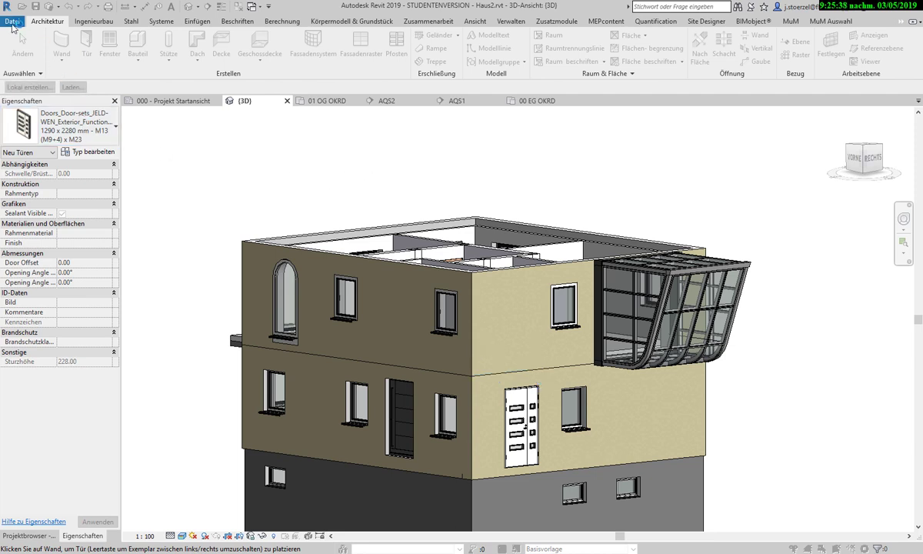
click(901, 22)
key(Down)
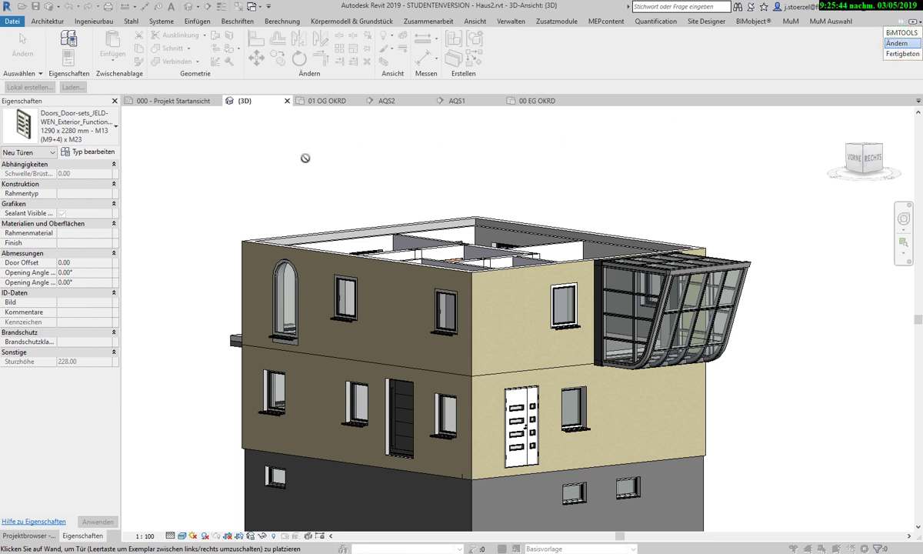
key(Escape)
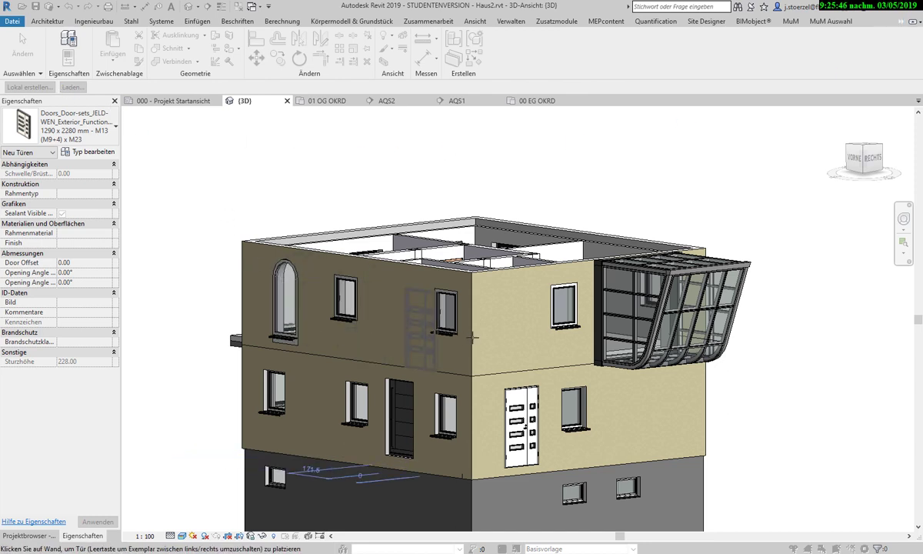
key(Escape)
key(Escape)
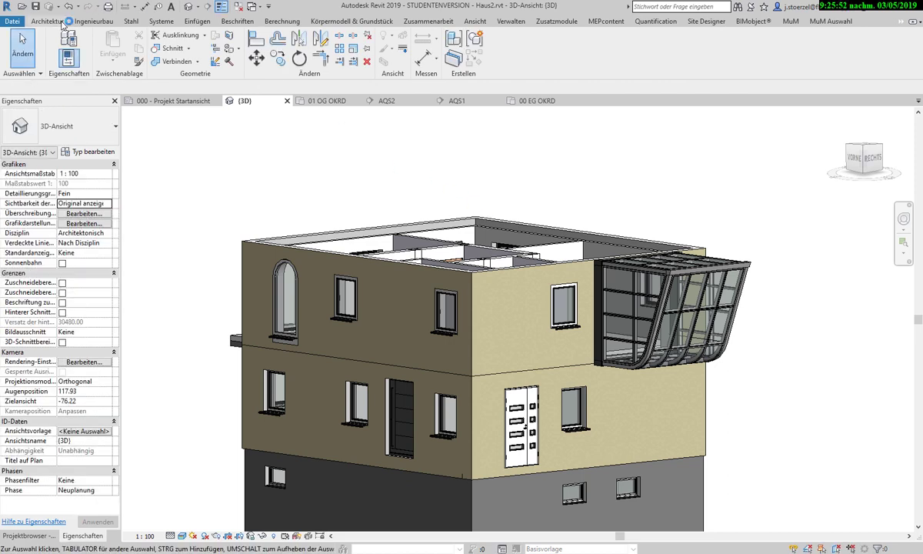
Step: Start Familie laden from the Einfügen tab and browse to drive System (C:)
click(197, 21)
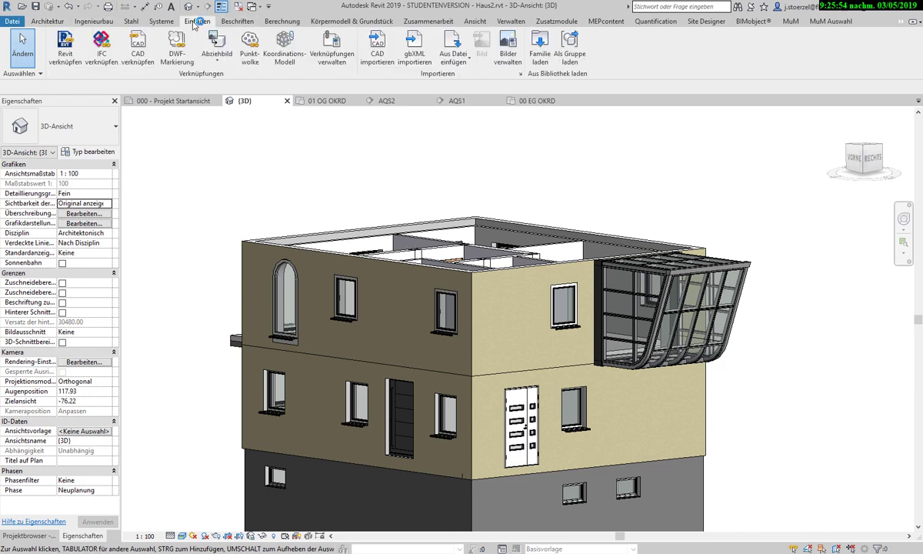
click(540, 48)
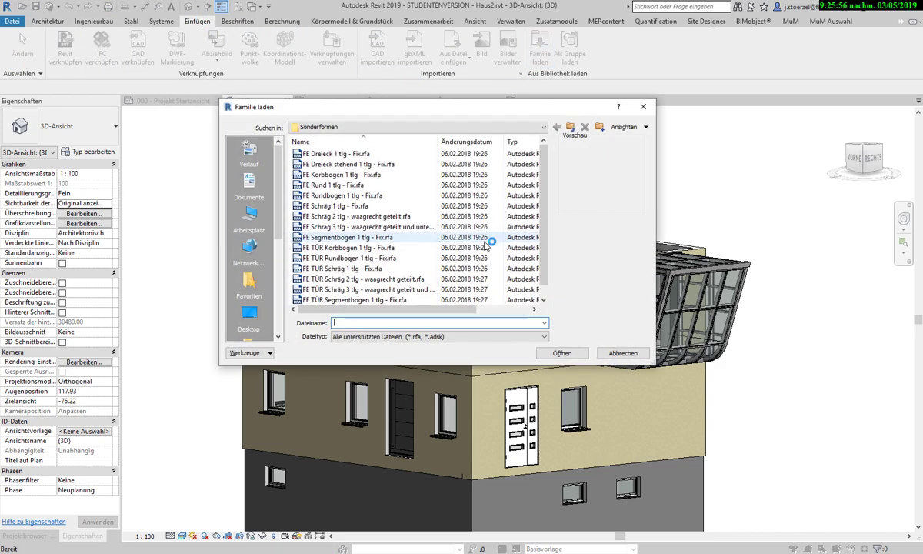
click(326, 124)
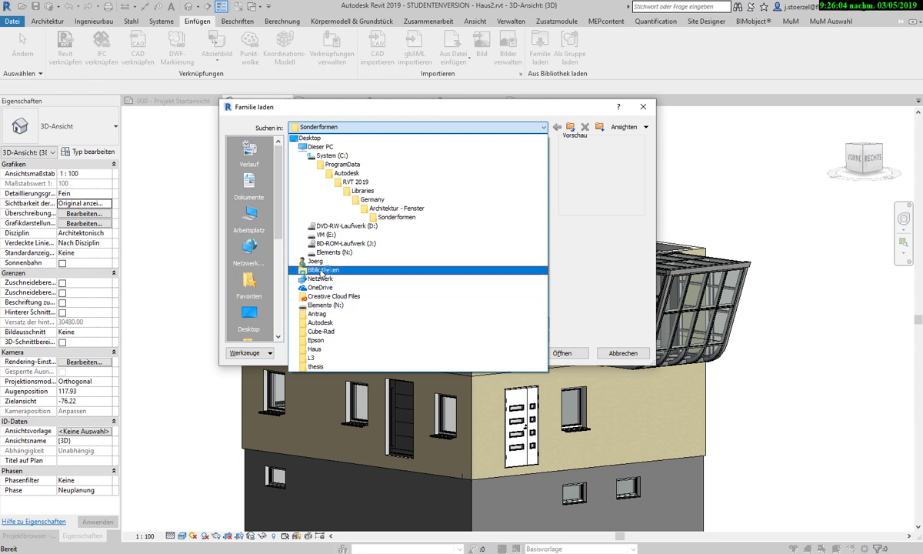
click(321, 270)
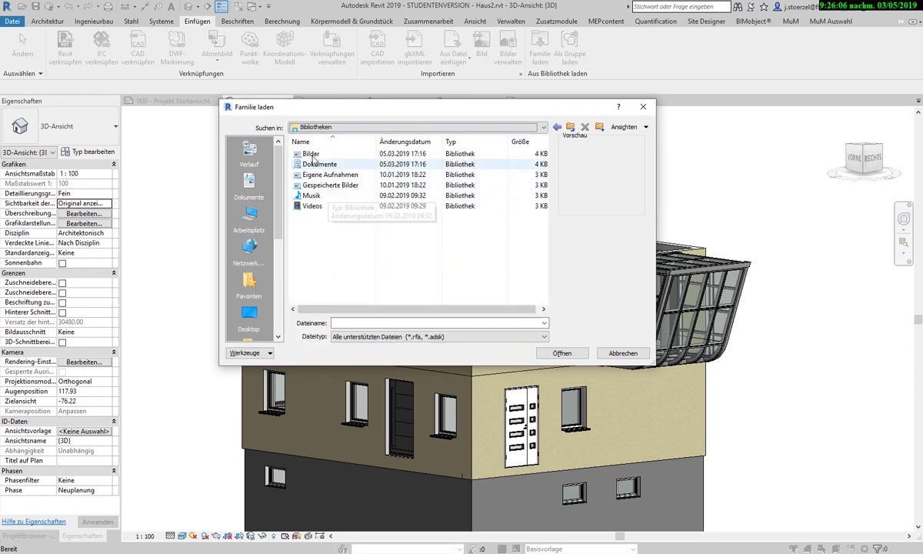
click(347, 128)
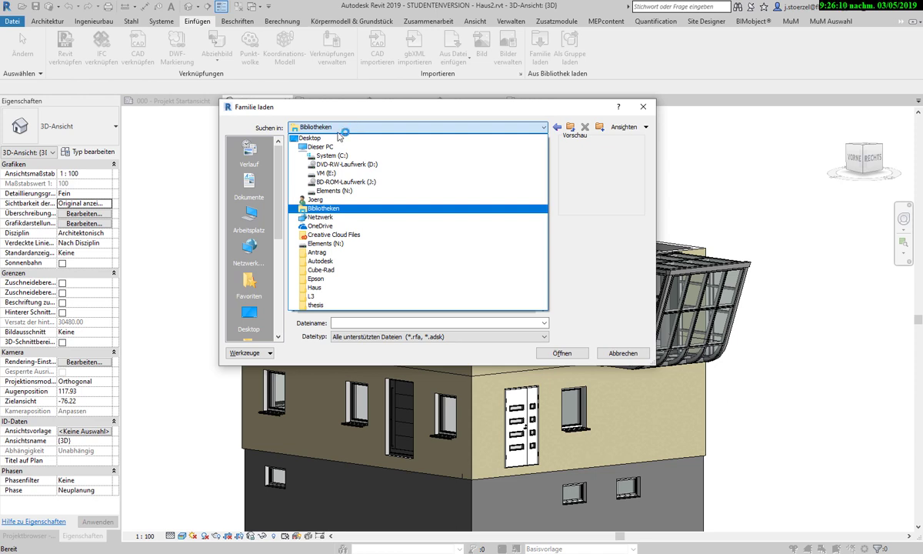
click(327, 155)
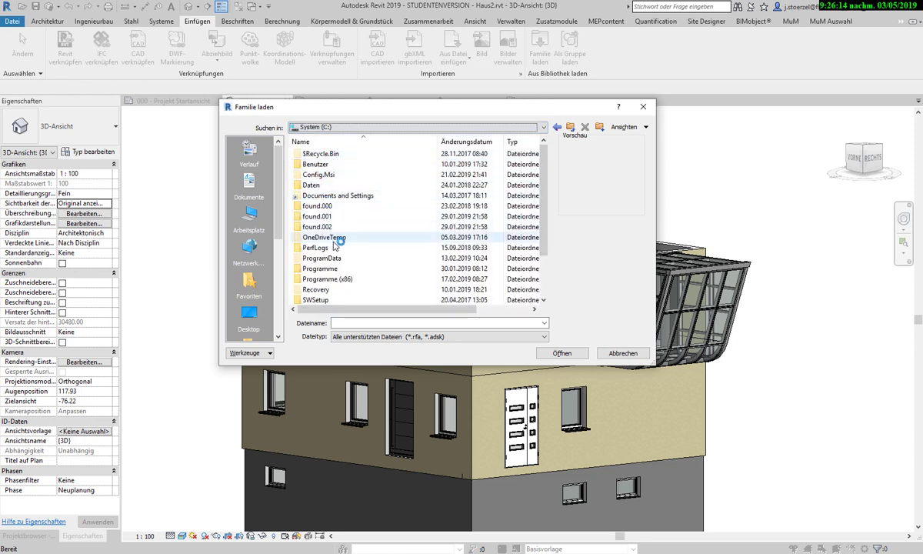
Step: Open Benutzer > user folder > Downloads and load the F2090 W22 Veneered Single .rfa family
double_click(329, 166)
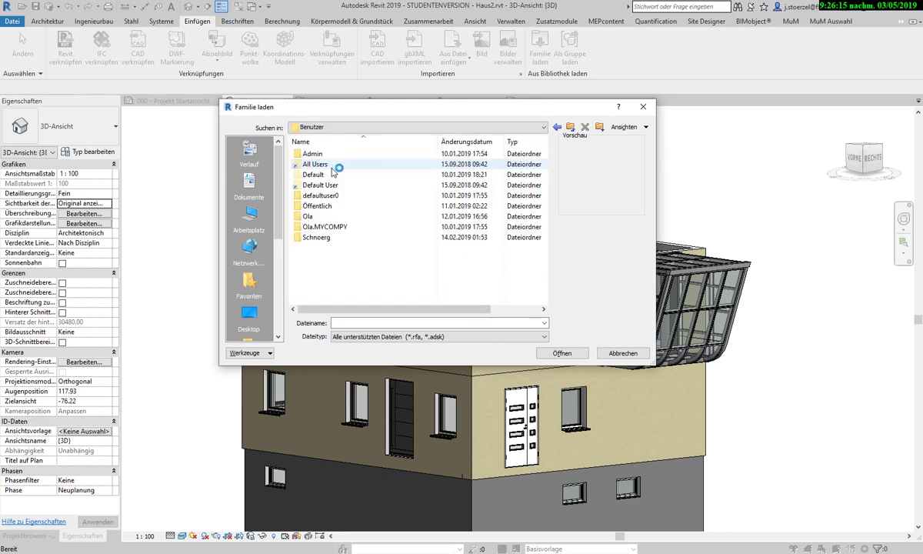
double_click(317, 237)
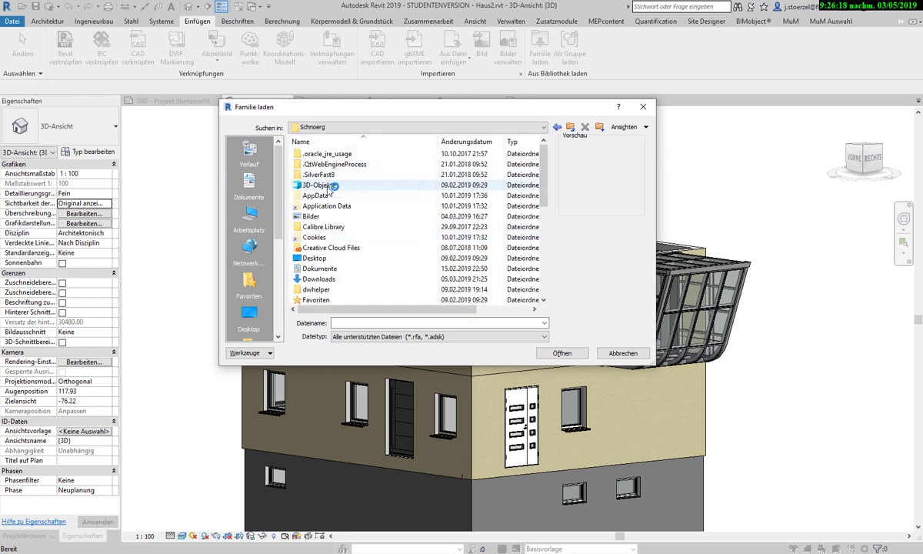
scroll(328, 209, down, 2)
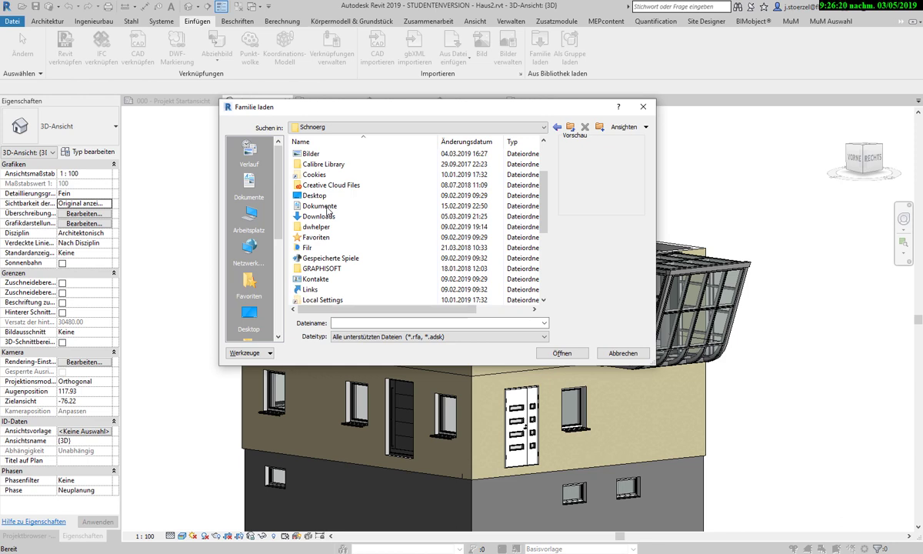
scroll(328, 209, down, 1)
scroll(327, 209, down, 1)
scroll(328, 208, down, 1)
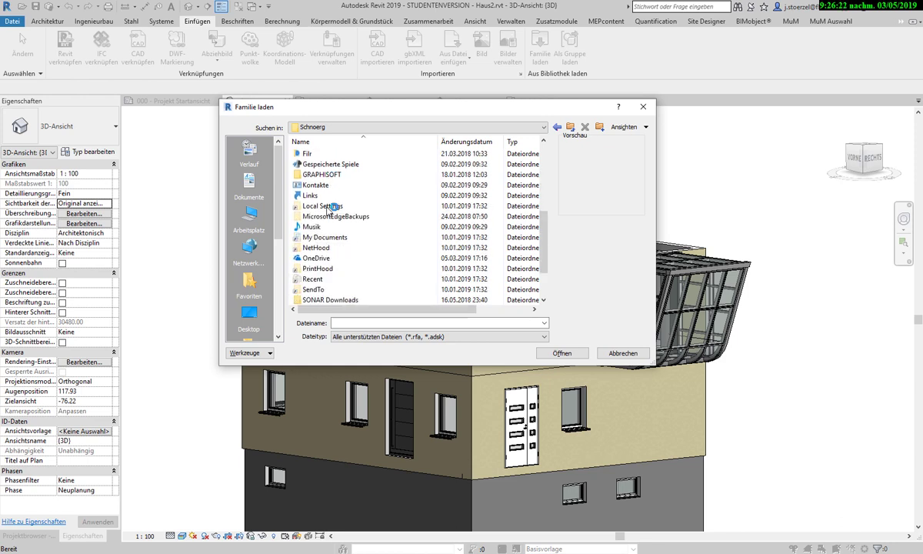
scroll(331, 209, up, 3)
double_click(330, 219)
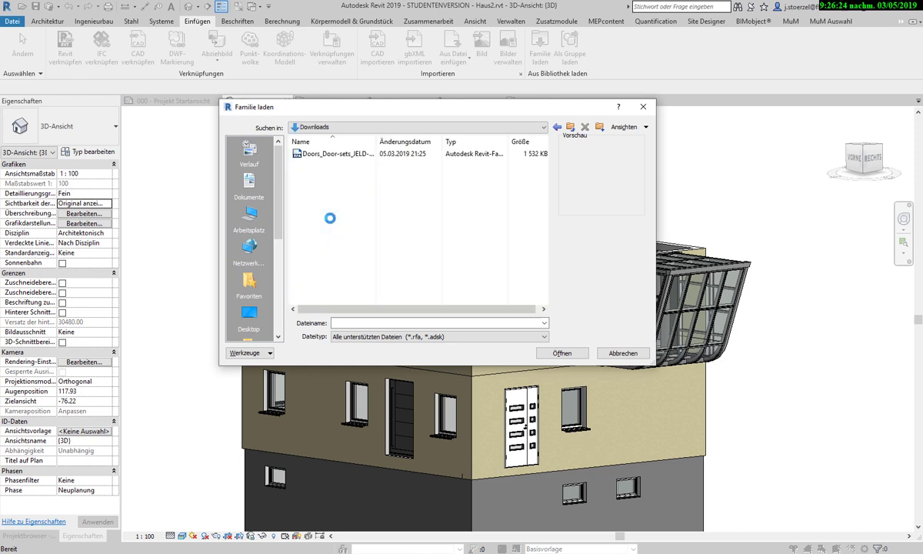
click(316, 153)
click(562, 353)
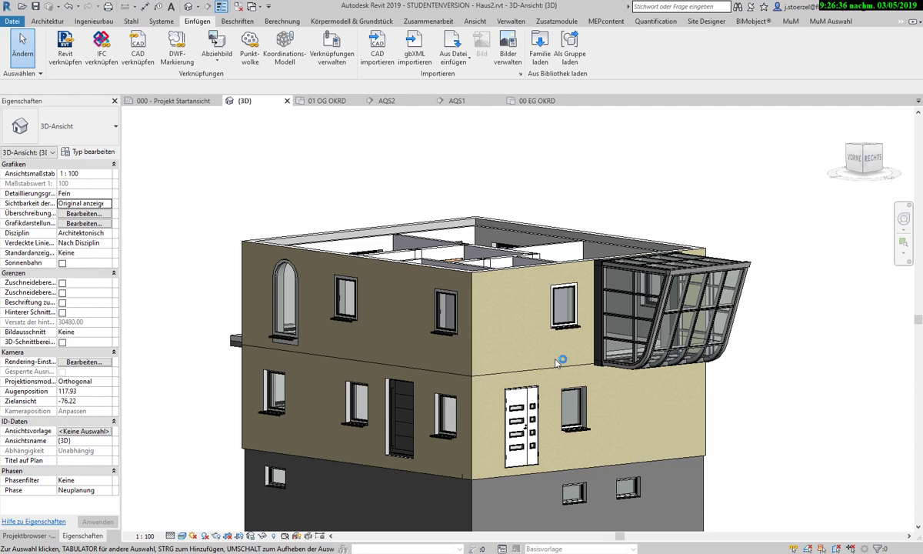
Step: Dismiss the save reminder and start the Door tool with a JELD-WEN door type
click(54, 22)
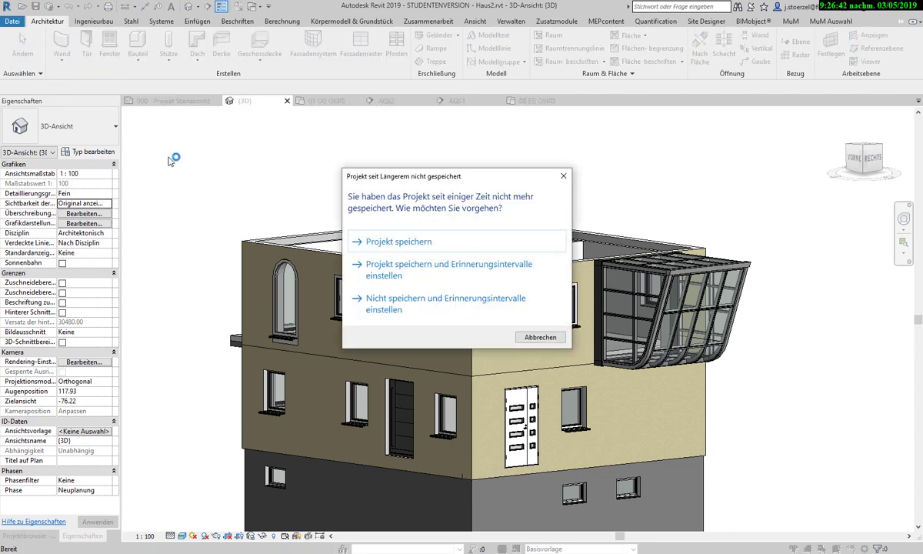
click(538, 339)
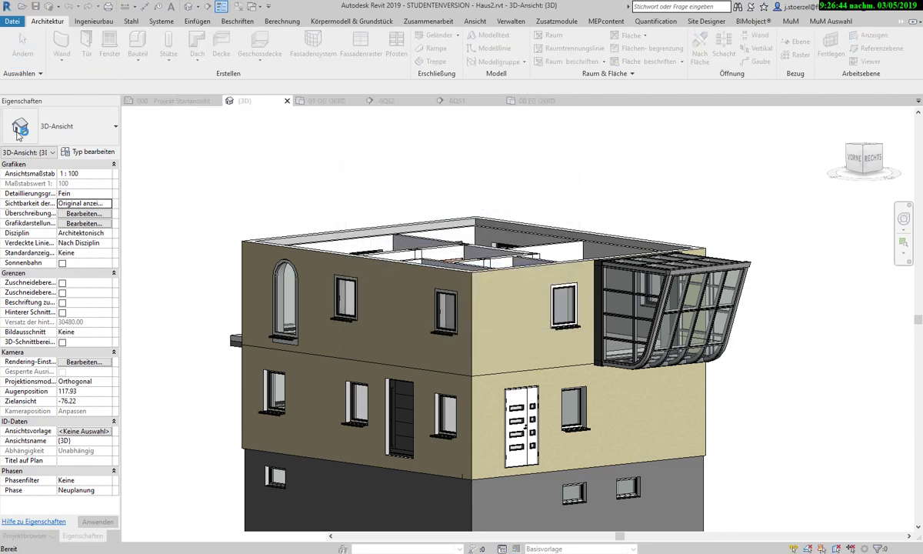
click(59, 131)
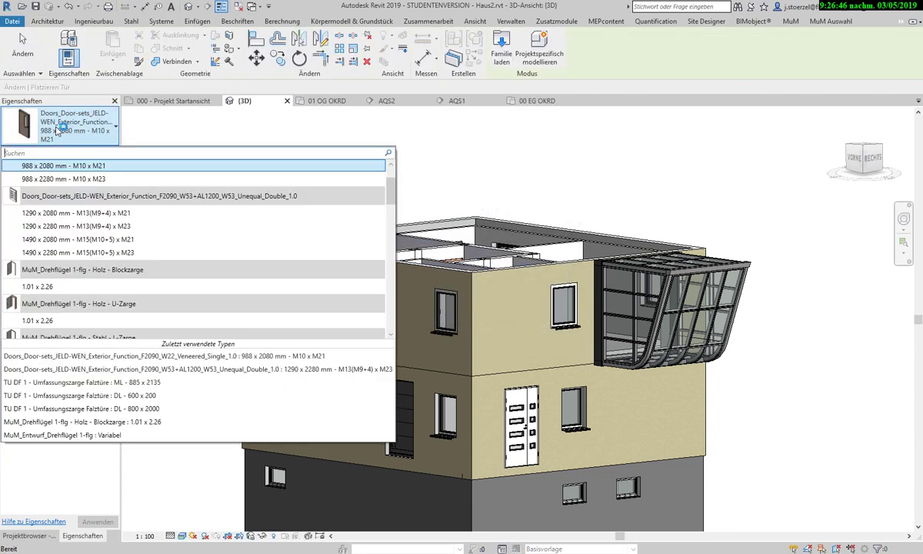
click(61, 239)
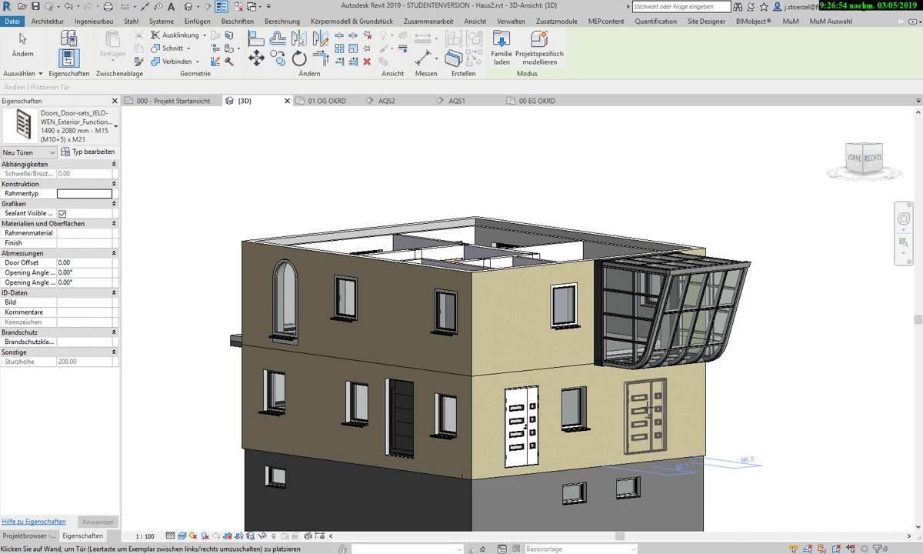
Step: Choose the JELD-WEN W22 888 x 2280 mm - M9 x M23 type and place it in the right-hand wall
click(48, 123)
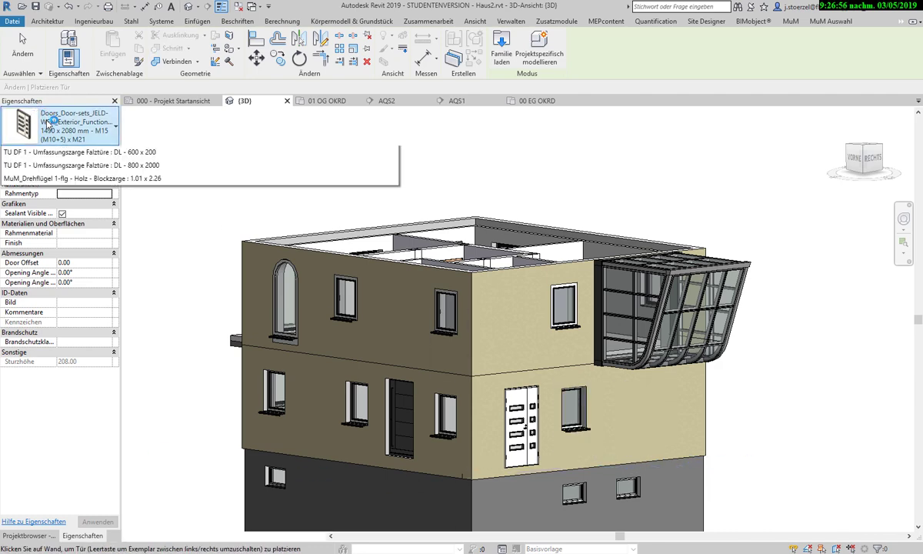
scroll(123, 207, down, 3)
scroll(126, 217, down, 3)
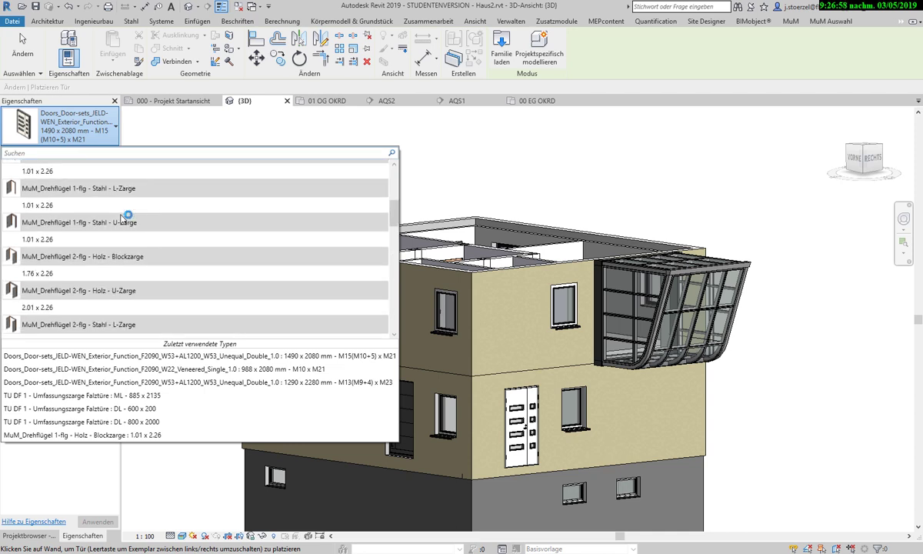
scroll(123, 218, down, 3)
scroll(123, 218, down, 3)
scroll(123, 218, down, 1)
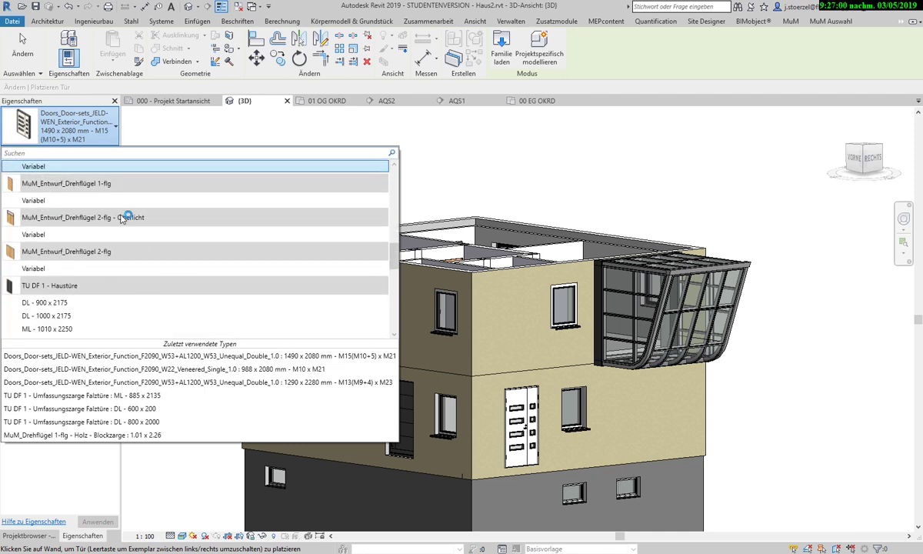
scroll(121, 218, down, 2)
scroll(121, 219, down, 3)
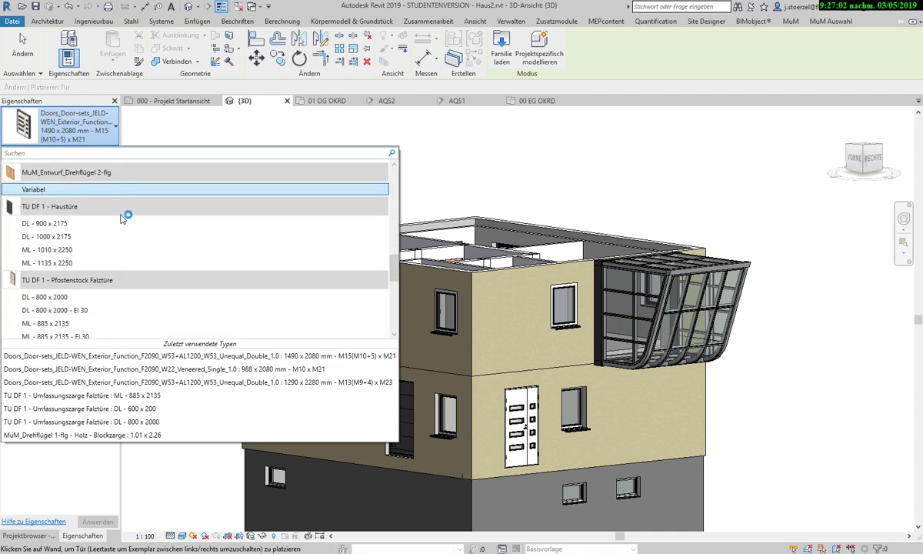
scroll(121, 218, down, 3)
scroll(122, 218, down, 3)
scroll(122, 219, down, 3)
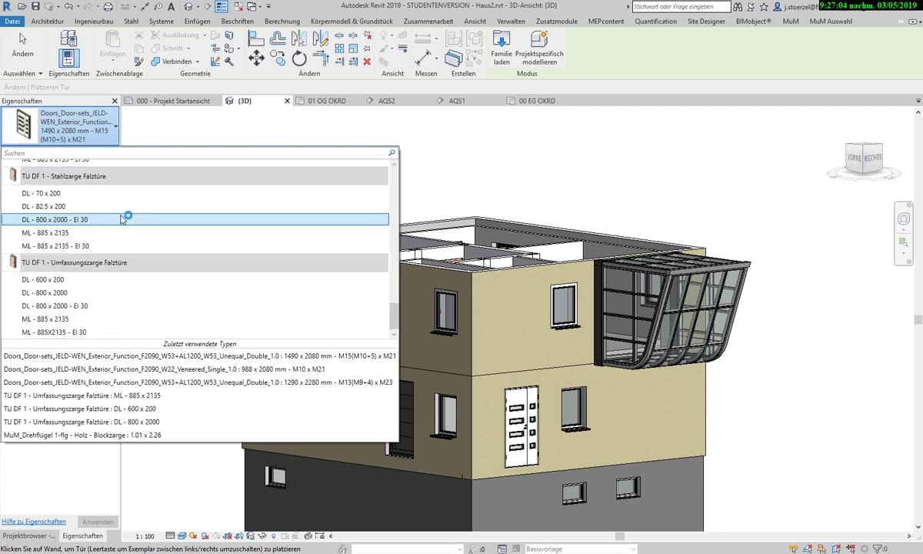
scroll(123, 220, up, 3)
scroll(126, 221, up, 3)
scroll(128, 220, up, 3)
scroll(129, 227, up, 3)
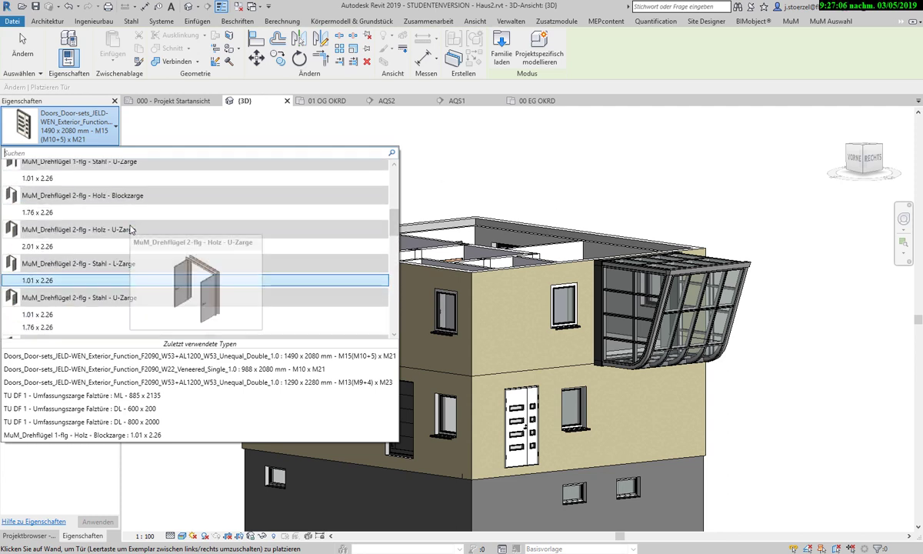
scroll(132, 223, up, 3)
scroll(131, 226, up, 3)
scroll(134, 227, up, 1)
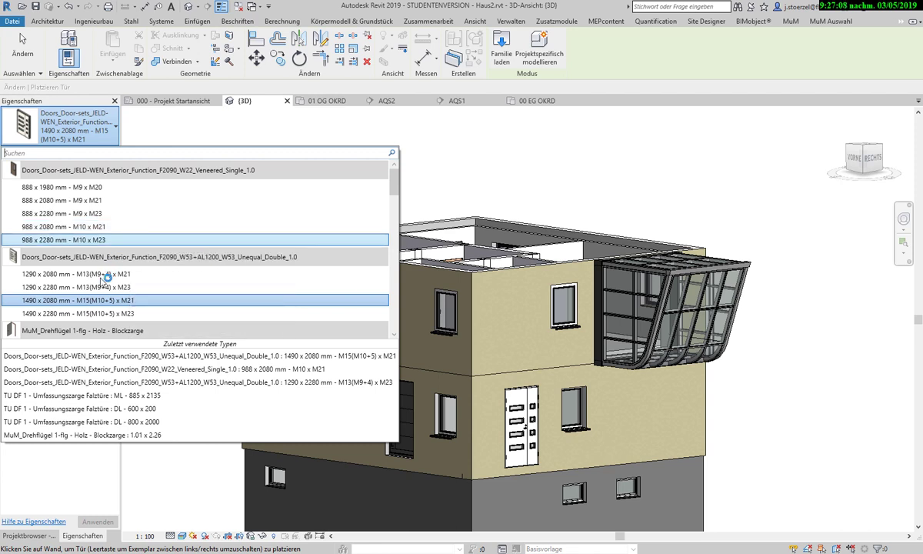
click(114, 214)
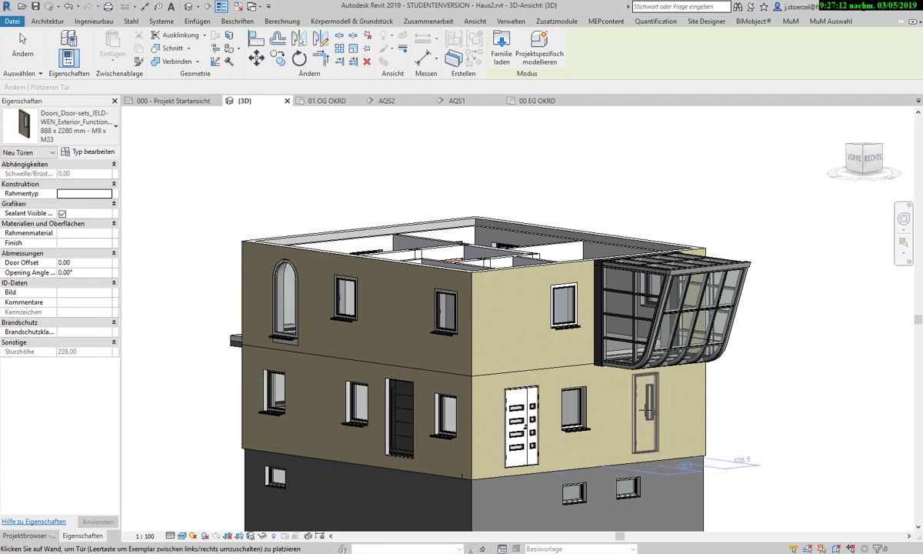
click(646, 412)
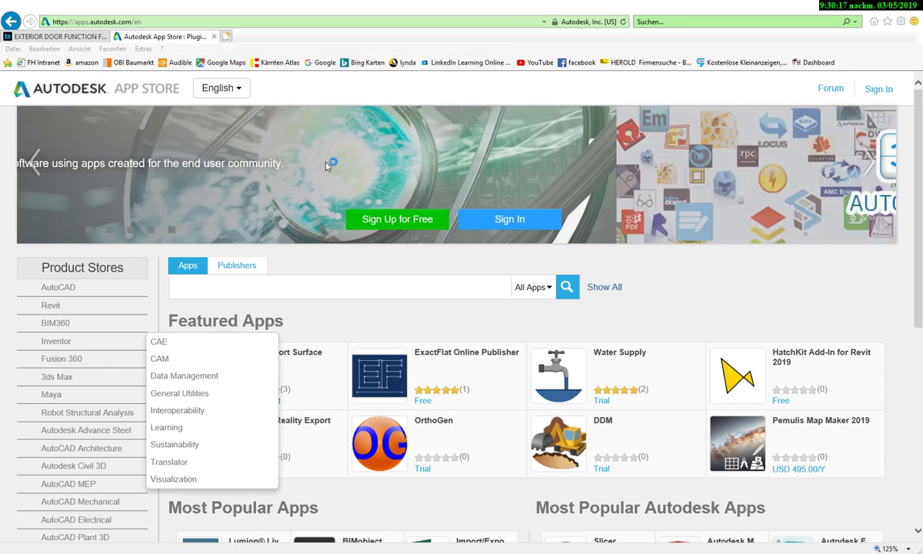
Step: Search the Revit apps in the App Store for 'BIMobject', filtering results to version 2019
key(alt+Tab)
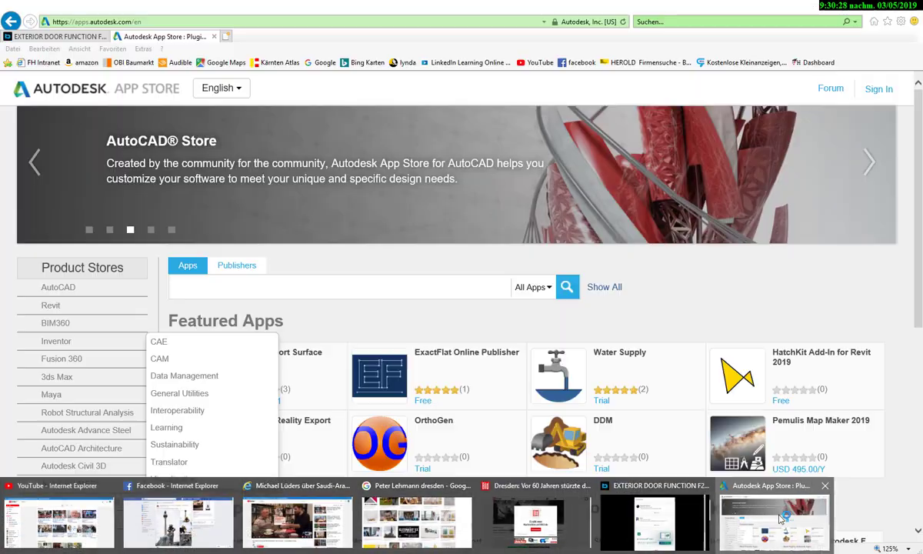
click(704, 489)
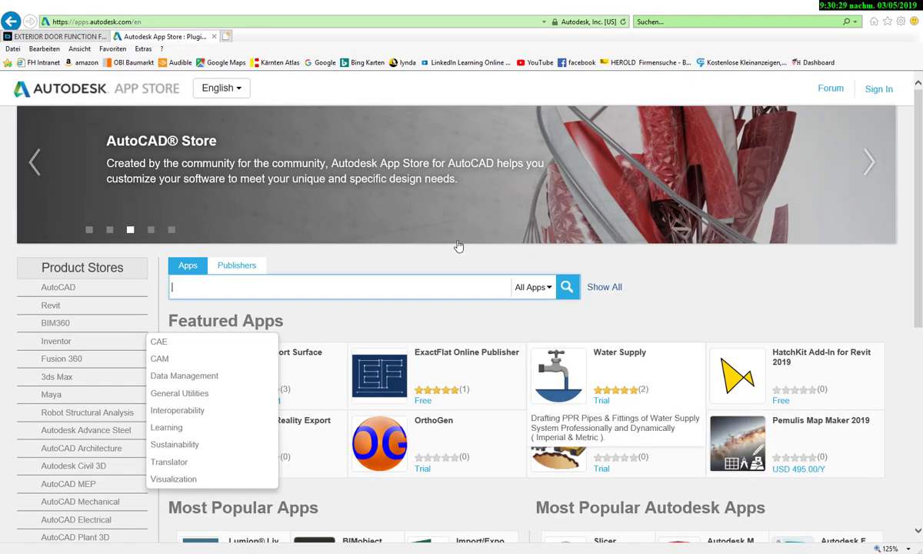
click(313, 260)
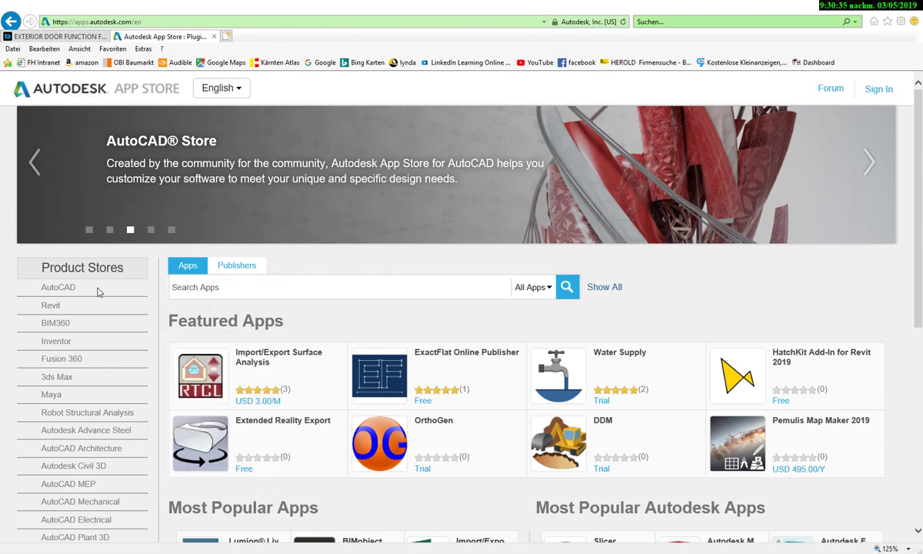
mouse_move(51, 305)
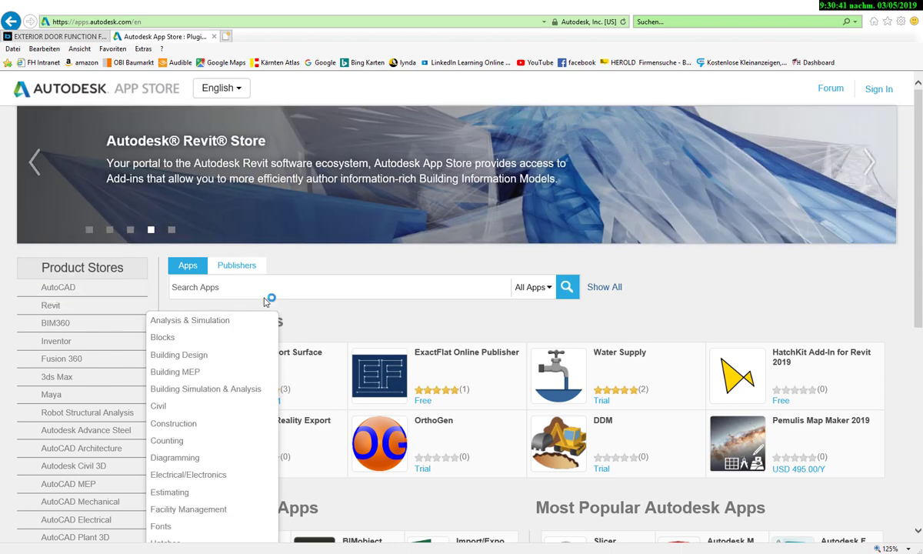
click(265, 289)
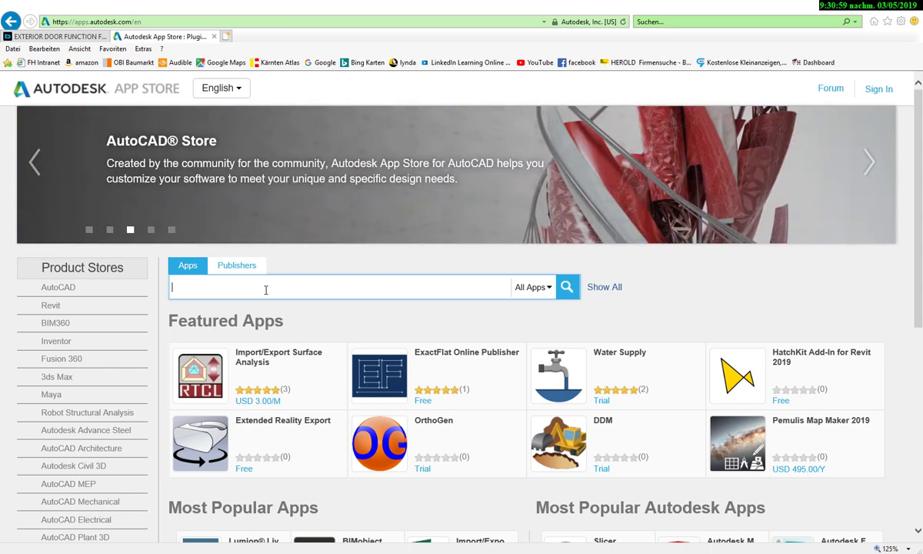
text(bimob)
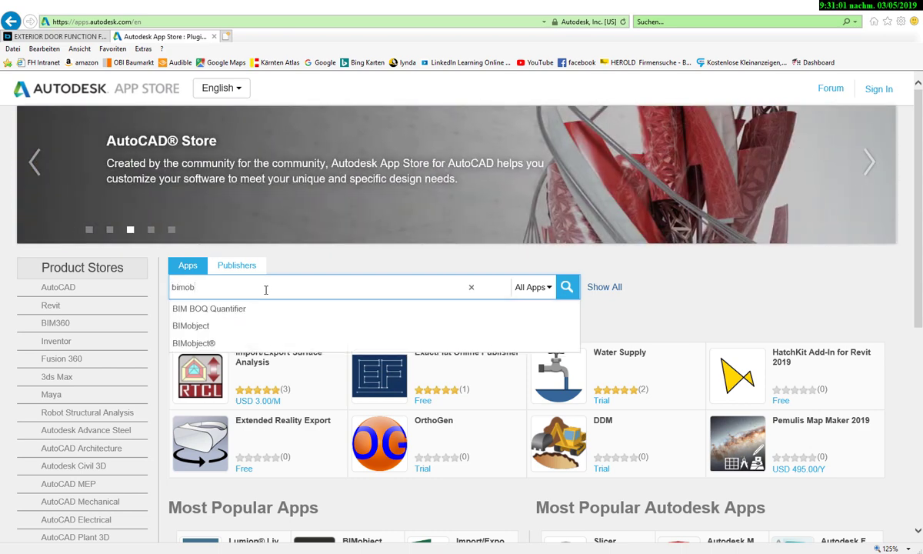
click(50, 306)
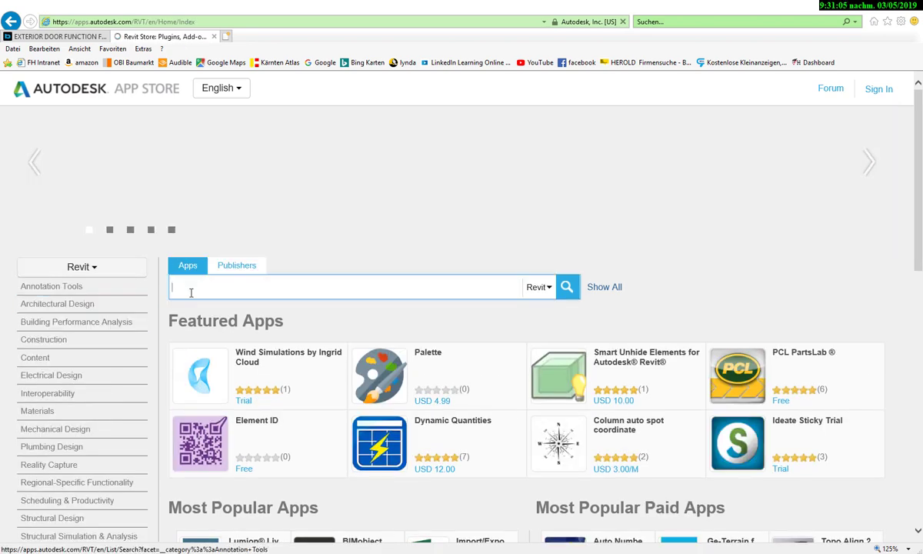
text(bim)
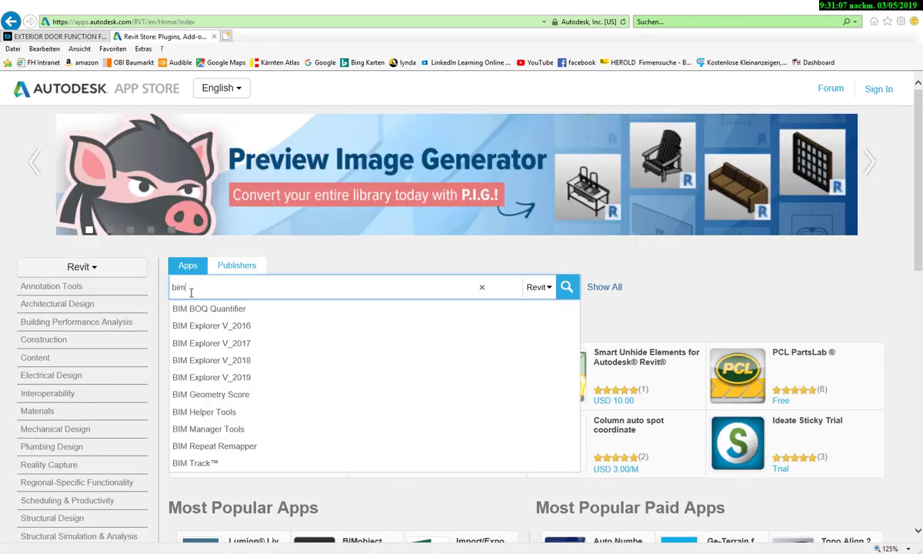
text(obj)
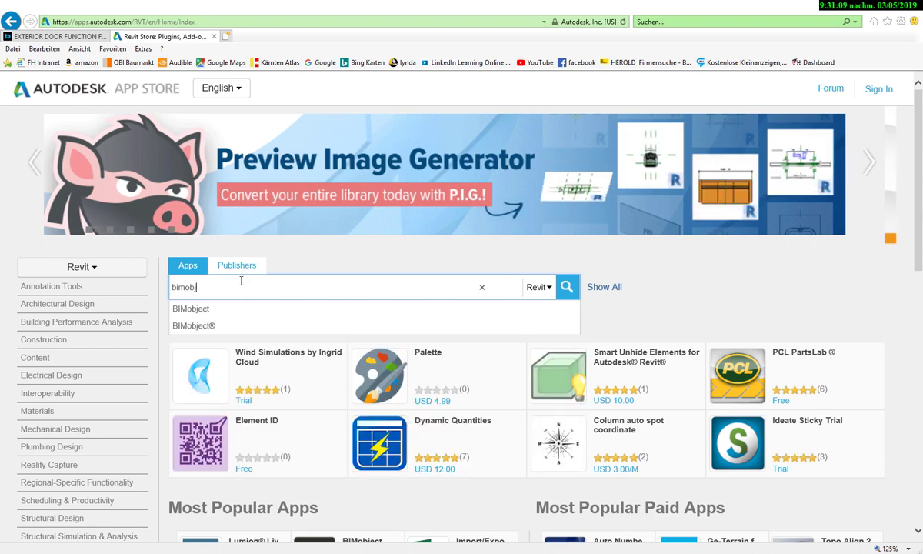
click(203, 308)
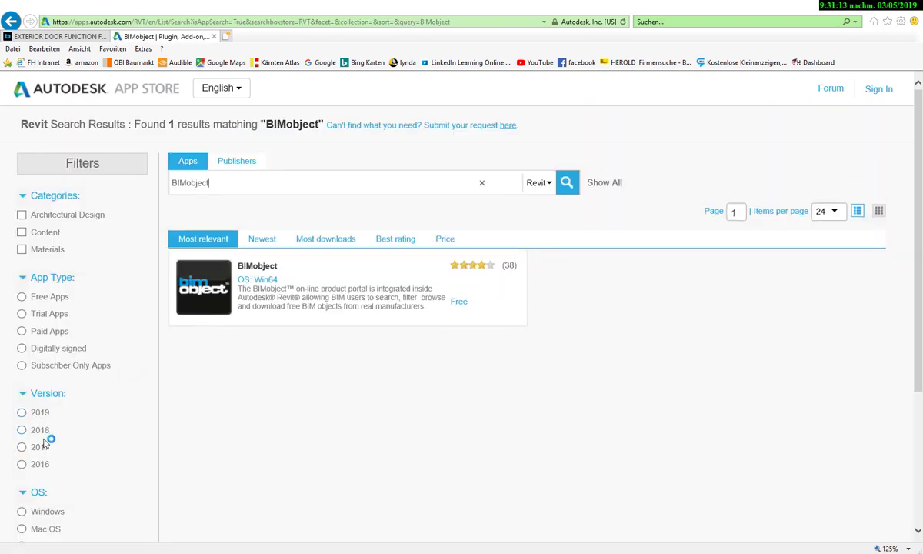
click(21, 413)
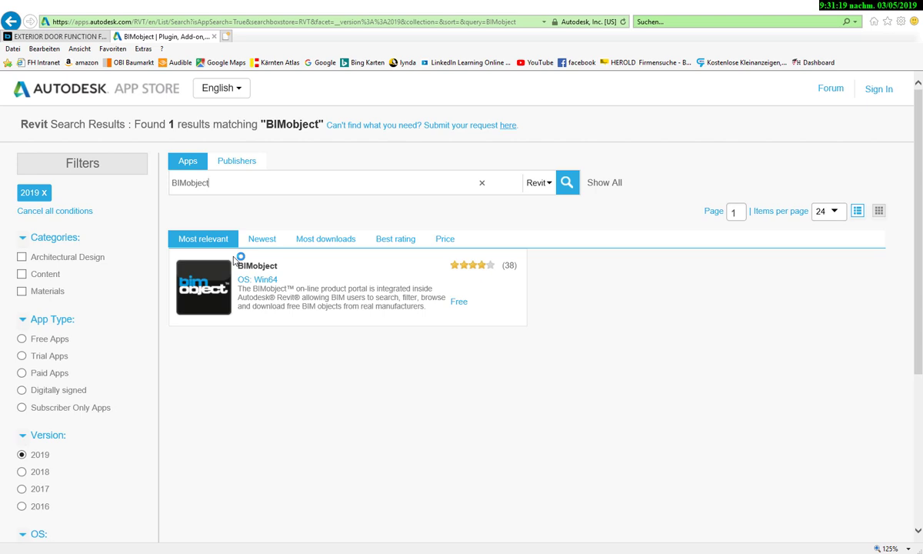
Step: Download the free BIMobject app (257.1 MB, version 4.1.92), then return to the search results
click(460, 300)
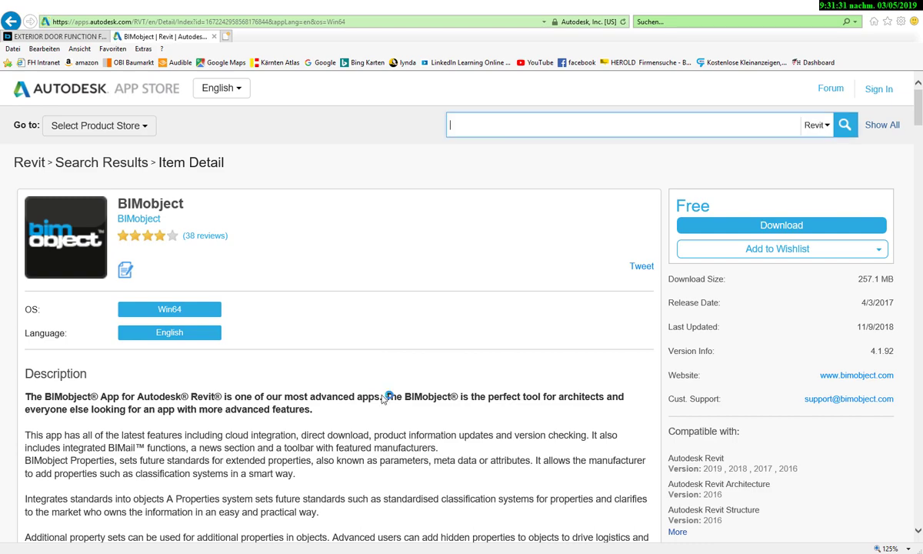
scroll(384, 397, down, 3)
scroll(385, 398, down, 5)
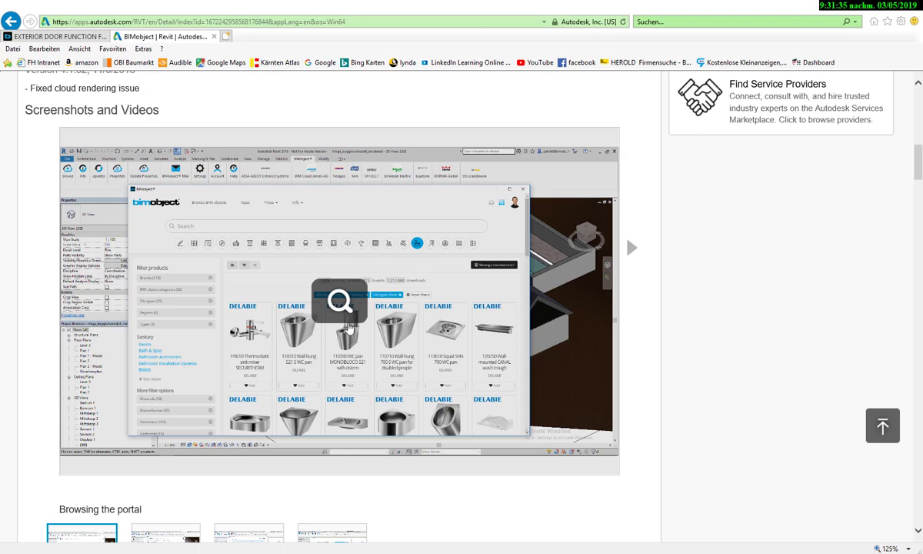
scroll(439, 368, up, 5)
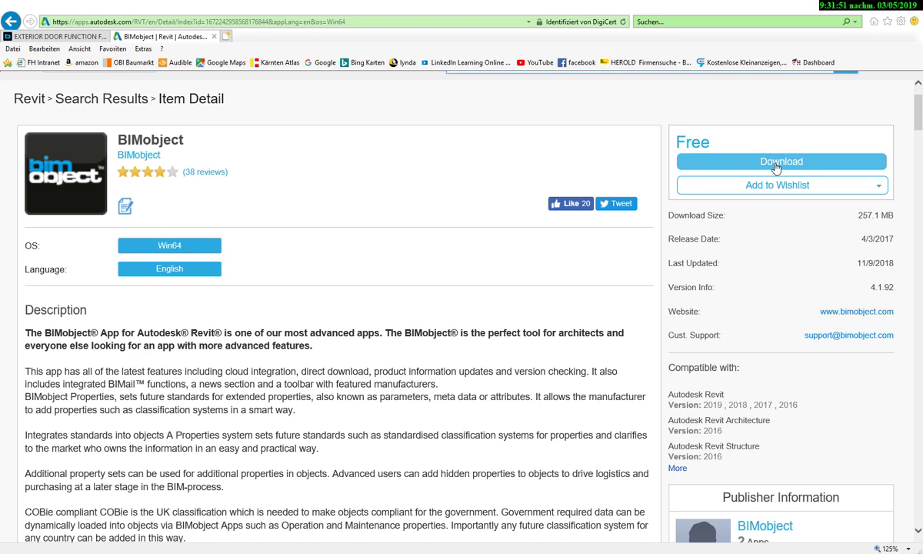
click(777, 166)
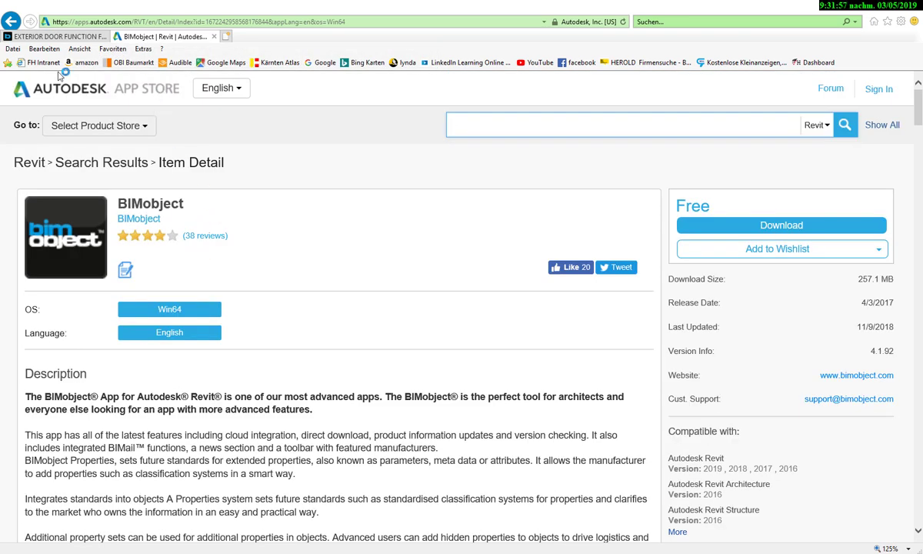
click(13, 23)
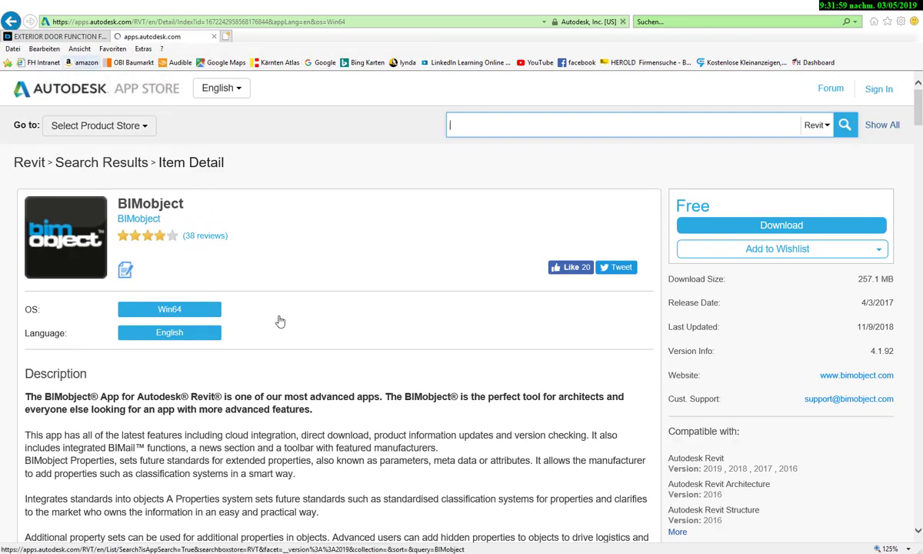
Step: Search publishers for 'dlubal', then for 'sofistik' to find SOFiSTiK AG with 15 apps
click(224, 179)
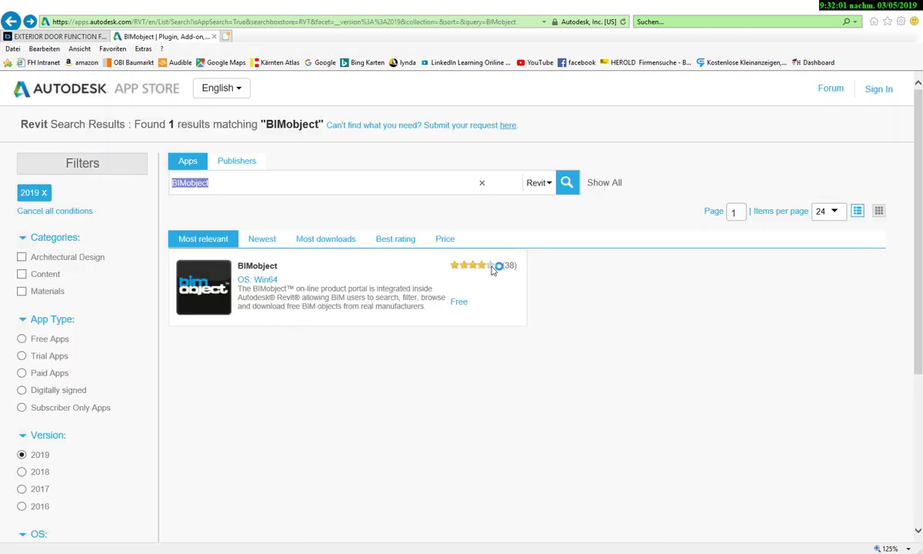
click(238, 160)
text(dlubal)
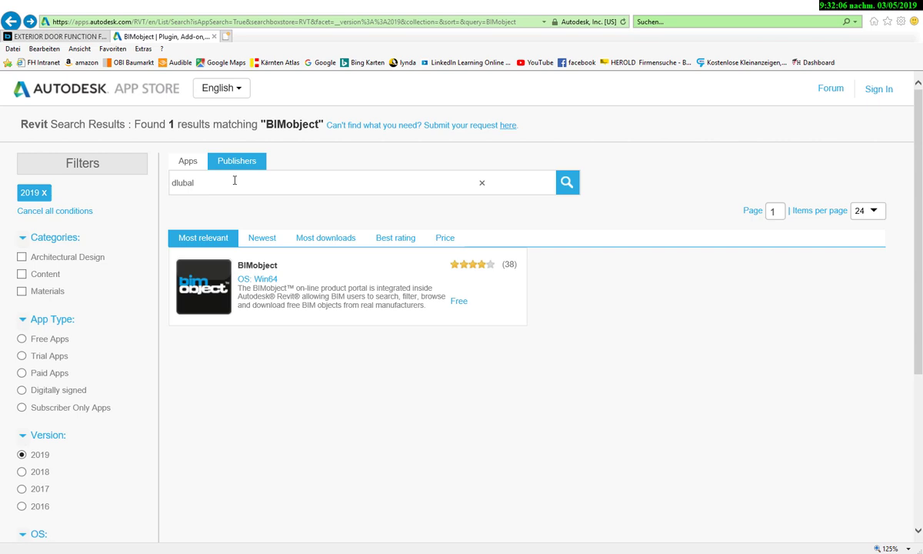
key(Return)
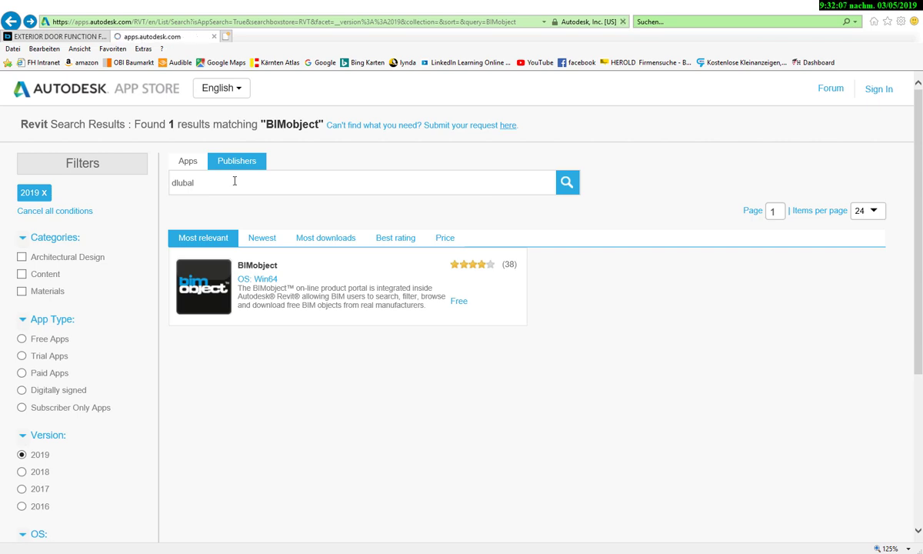
double_click(183, 183)
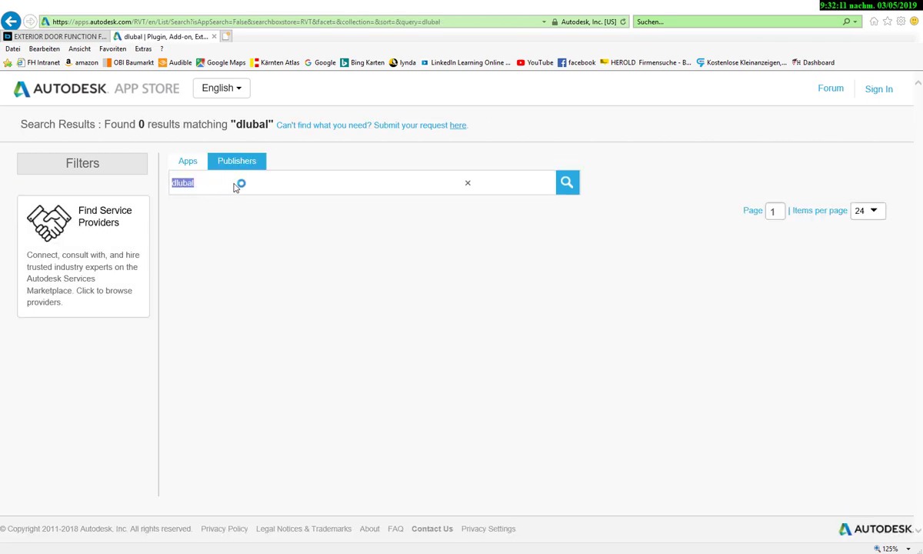
text(sofistik)
key(Return)
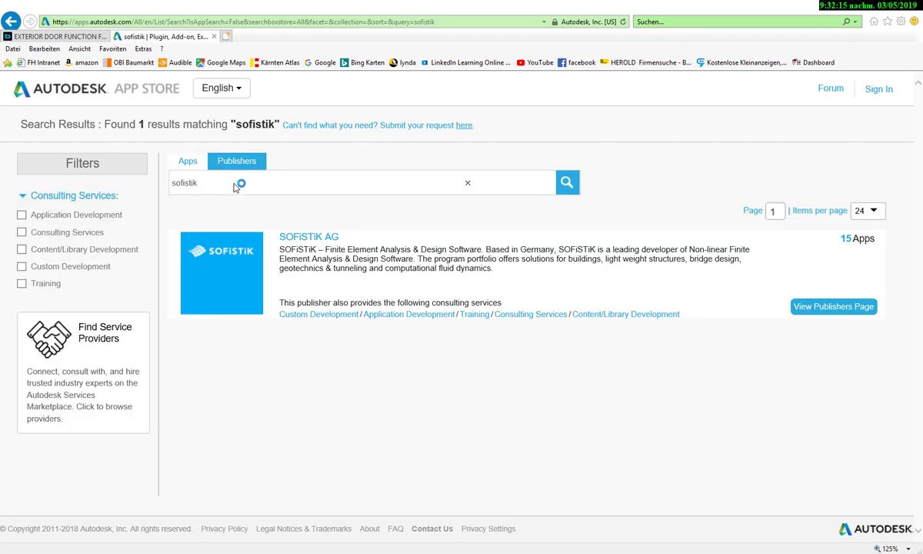
Step: Open the SOFiSTiK AG publisher page and browse its All Apps grid
click(240, 269)
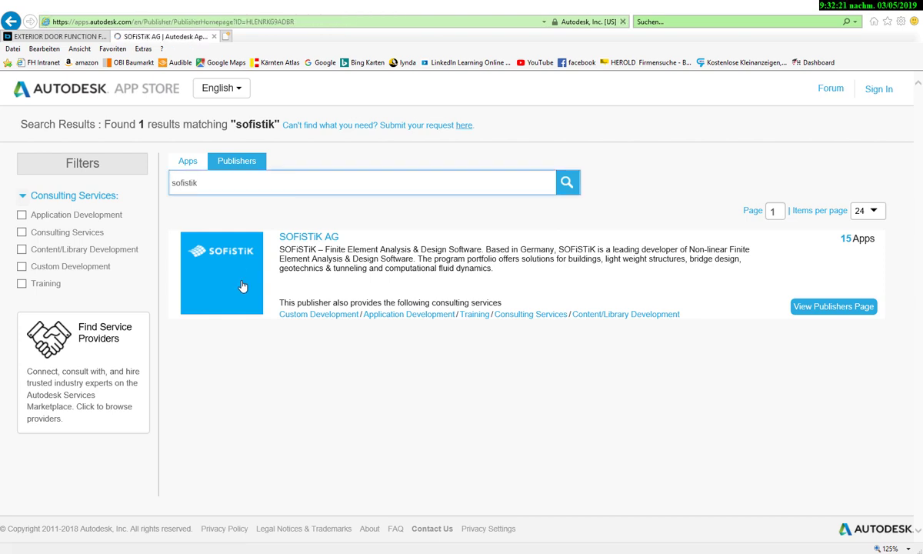
scroll(269, 279, down, 5)
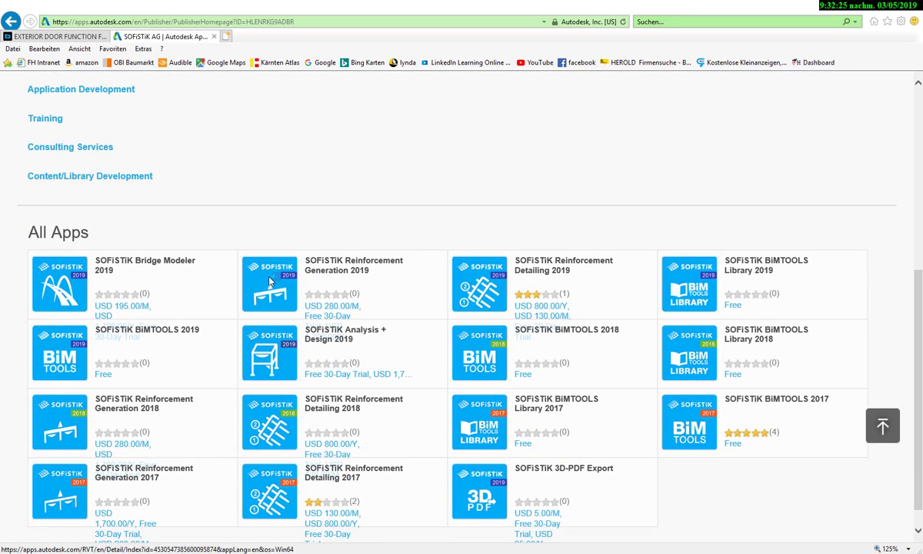
scroll(269, 282, down, 1)
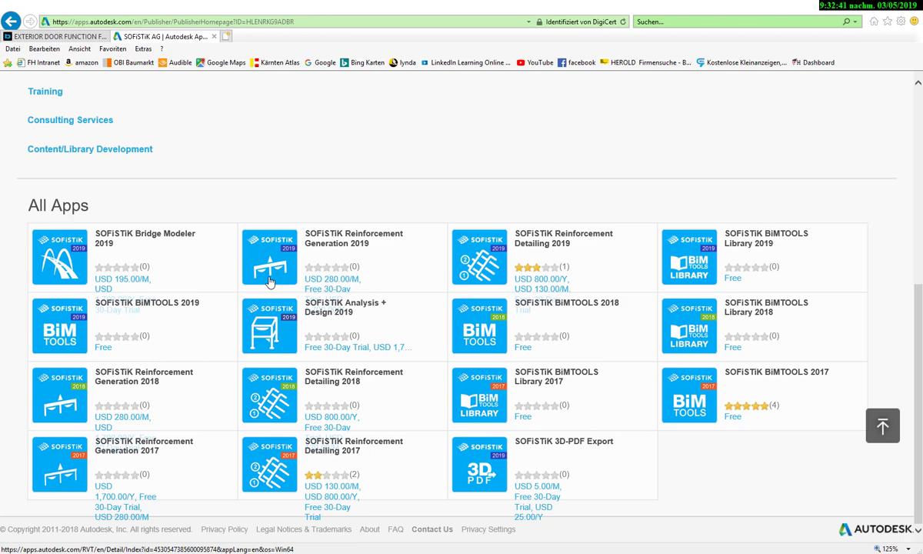
scroll(349, 215, up, 5)
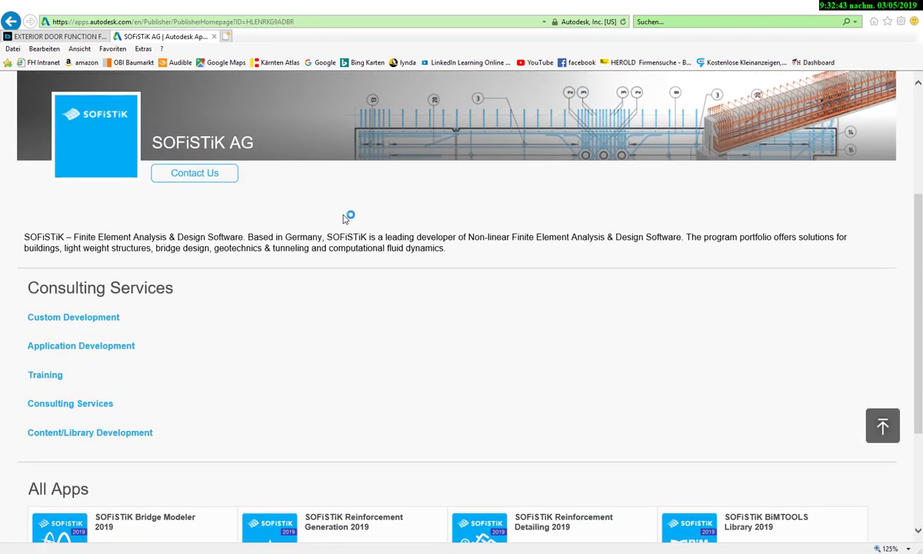
scroll(346, 212, up, 1)
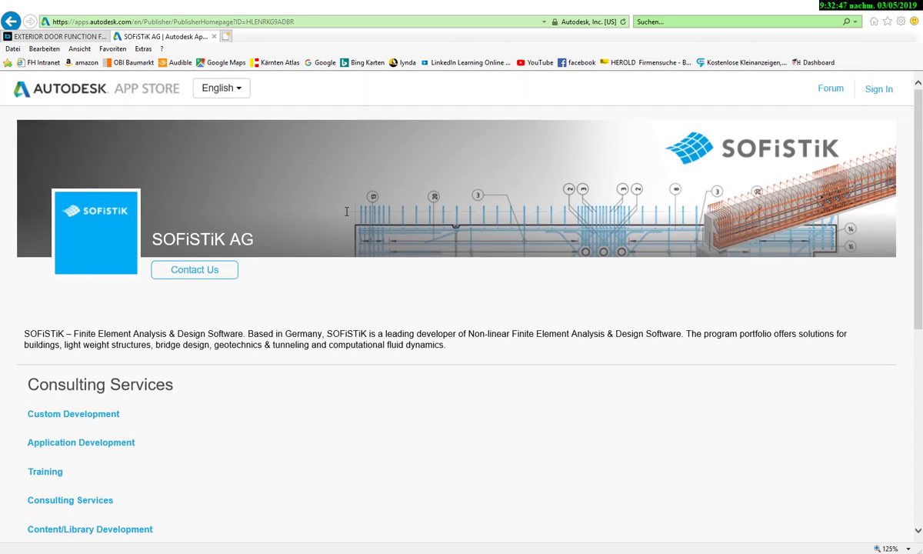
scroll(346, 211, down, 2)
scroll(346, 214, down, 3)
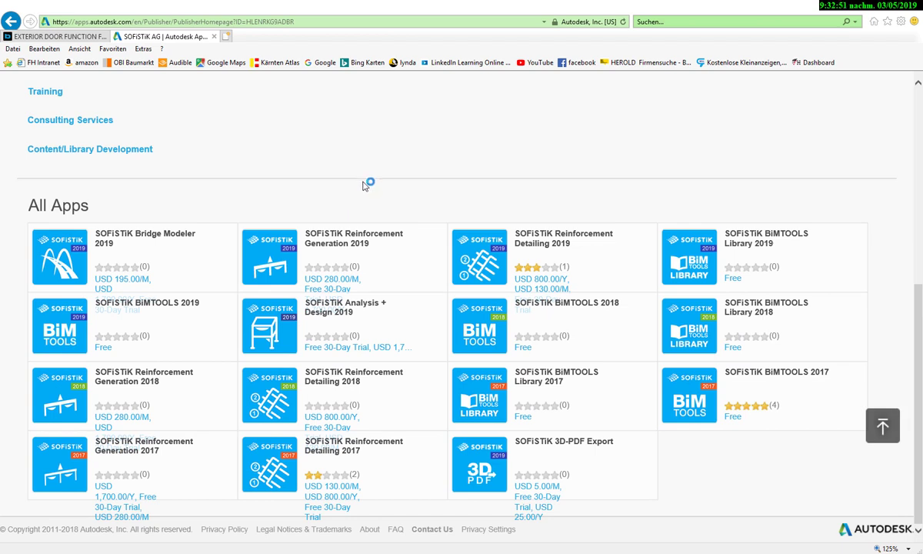
mouse_move(169, 307)
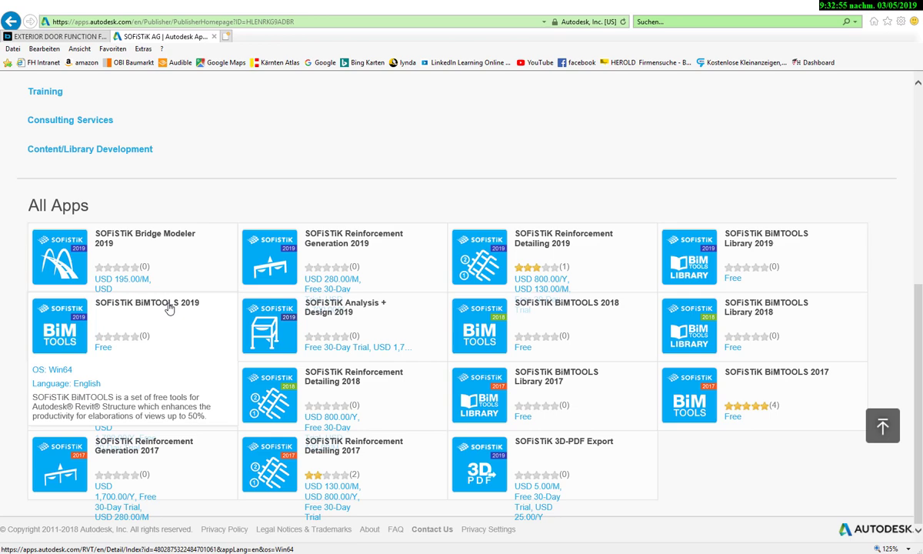
click(169, 307)
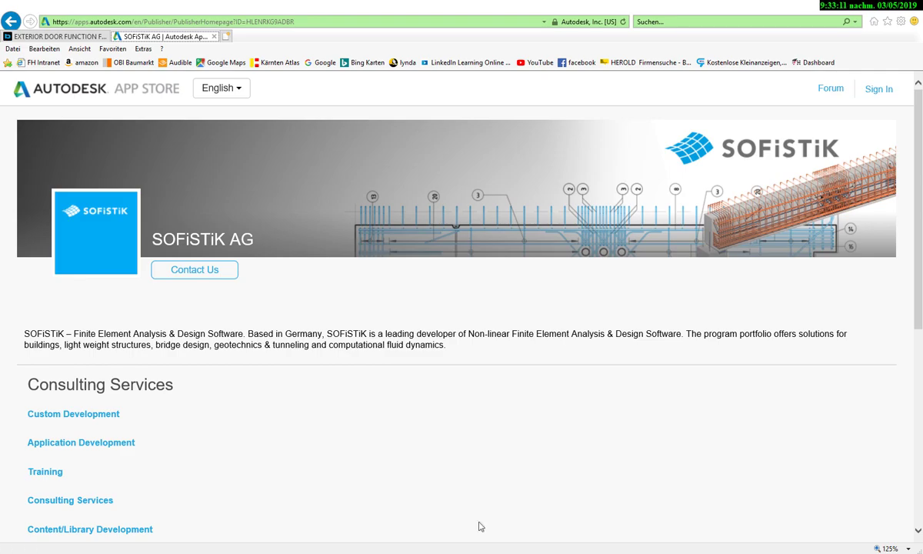
Step: In Revit's Haus2 3D view, cancel the pending JELD-WEN door placement and show the Architektur tab
key(alt+Tab)
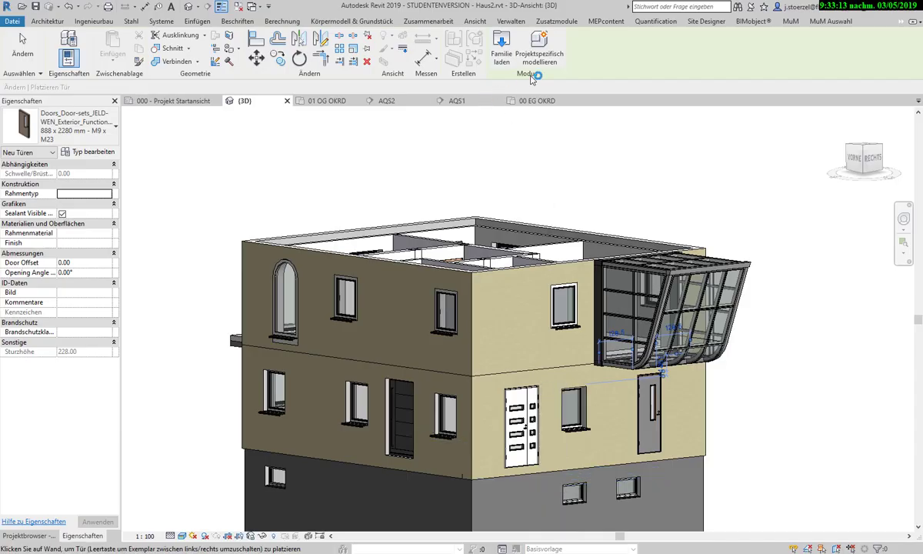
click(753, 21)
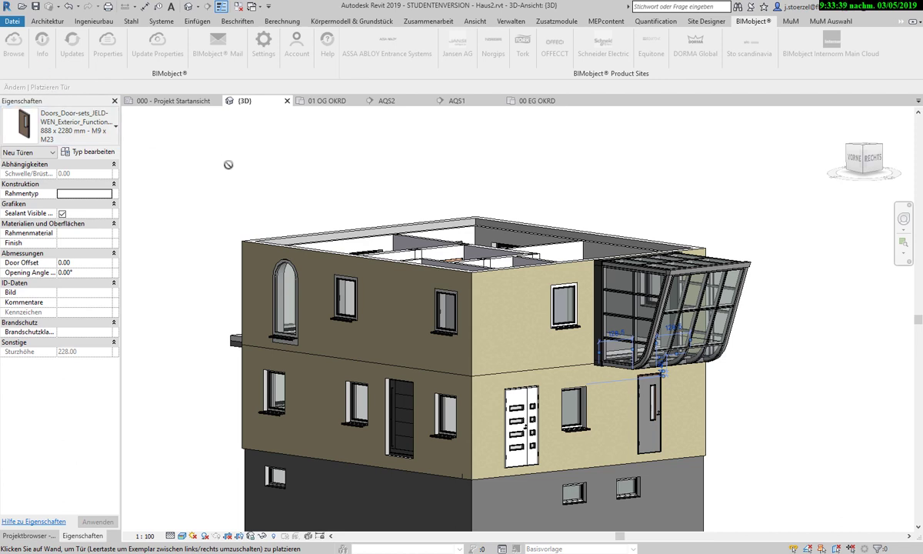
key(Escape)
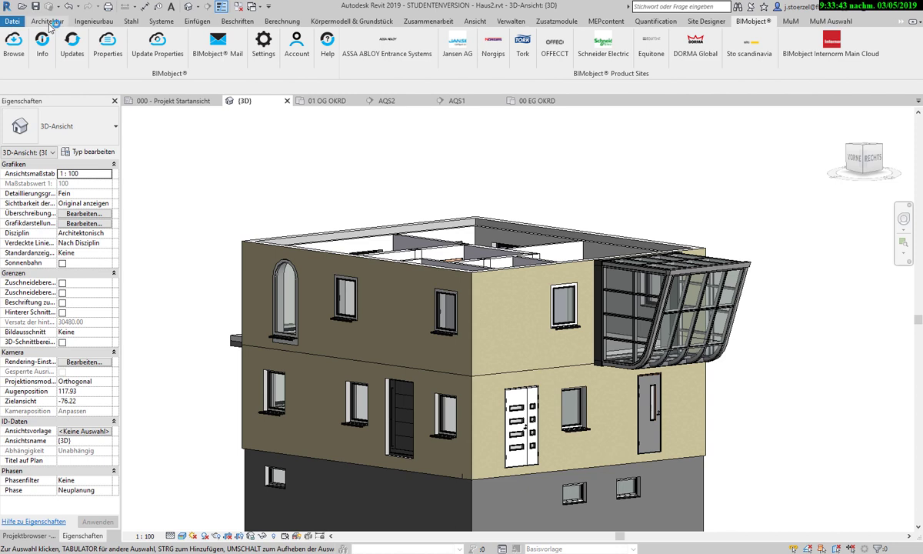
click(47, 21)
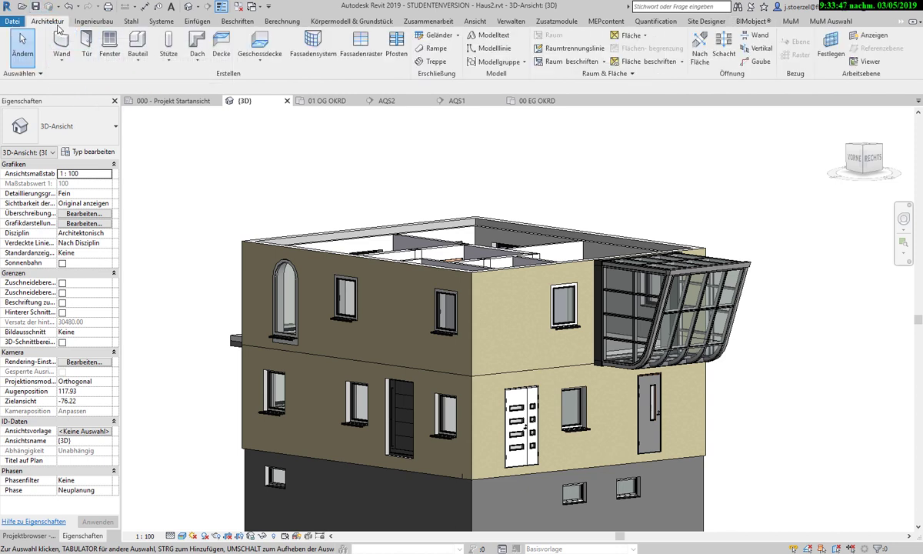
click(109, 45)
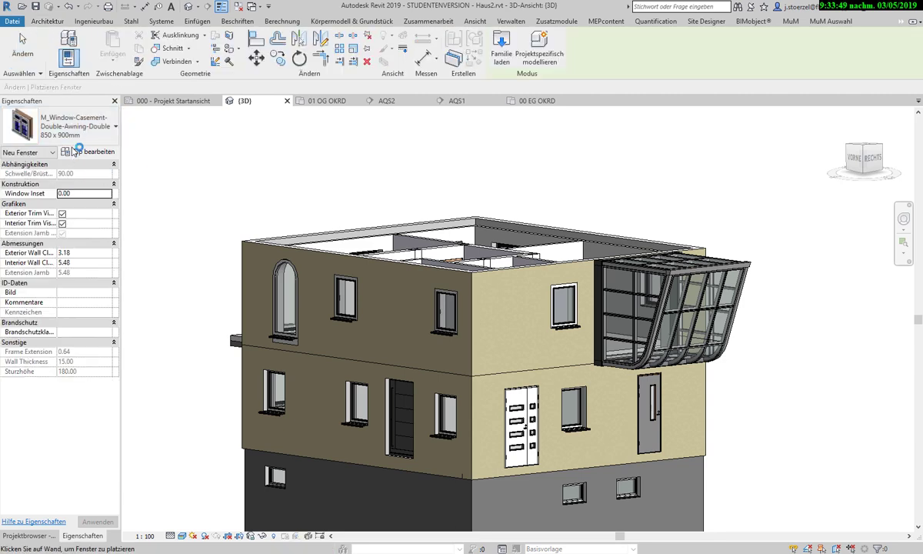
click(91, 152)
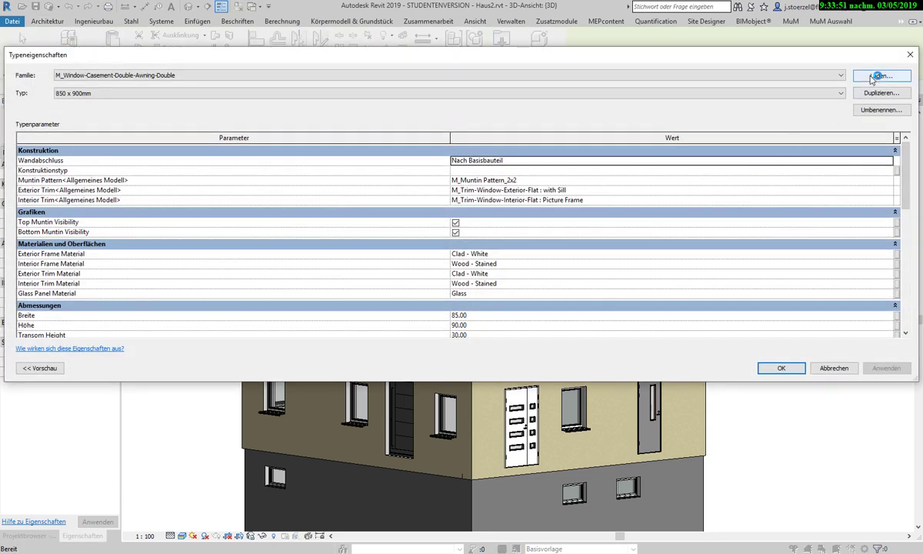
click(877, 76)
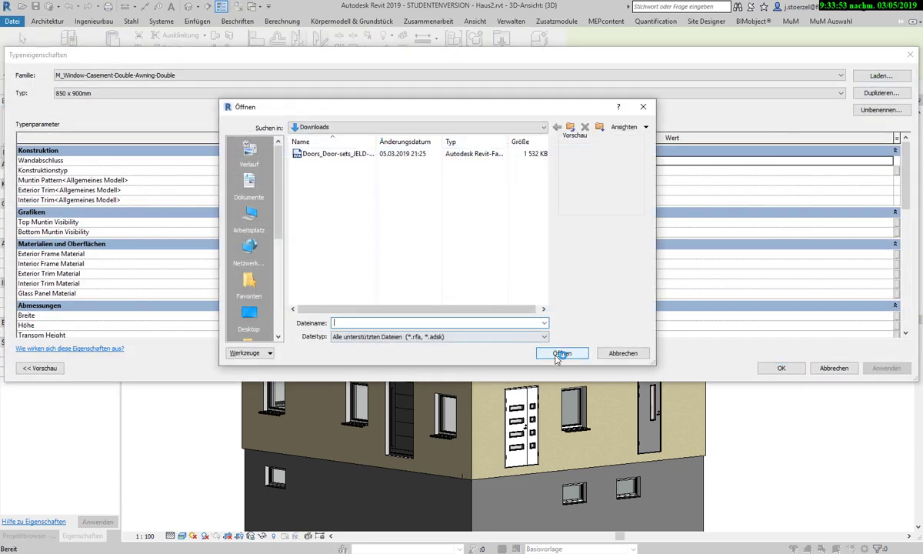
click(623, 354)
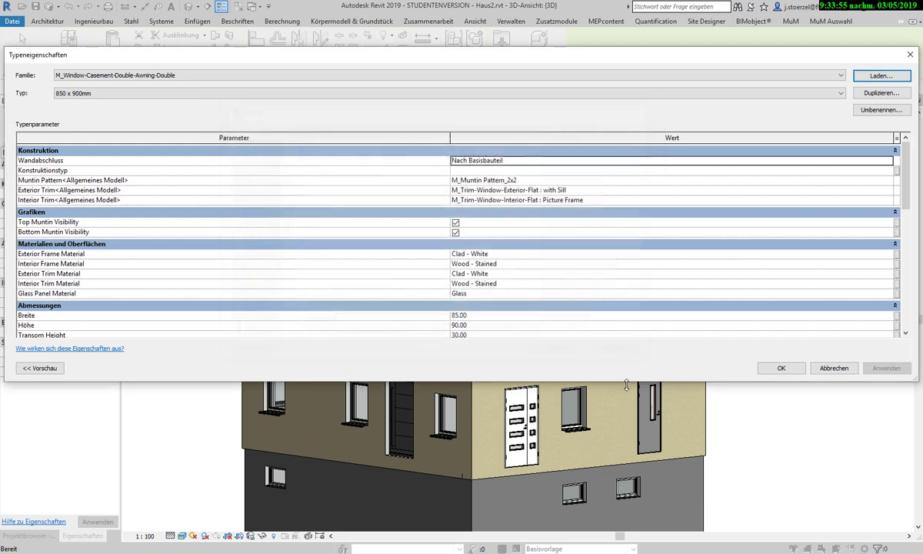
click(837, 369)
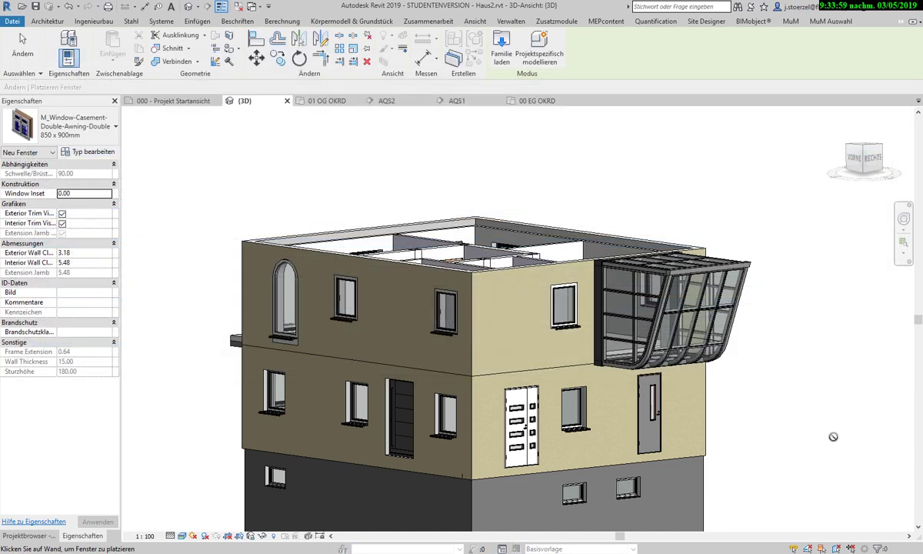
click(680, 261)
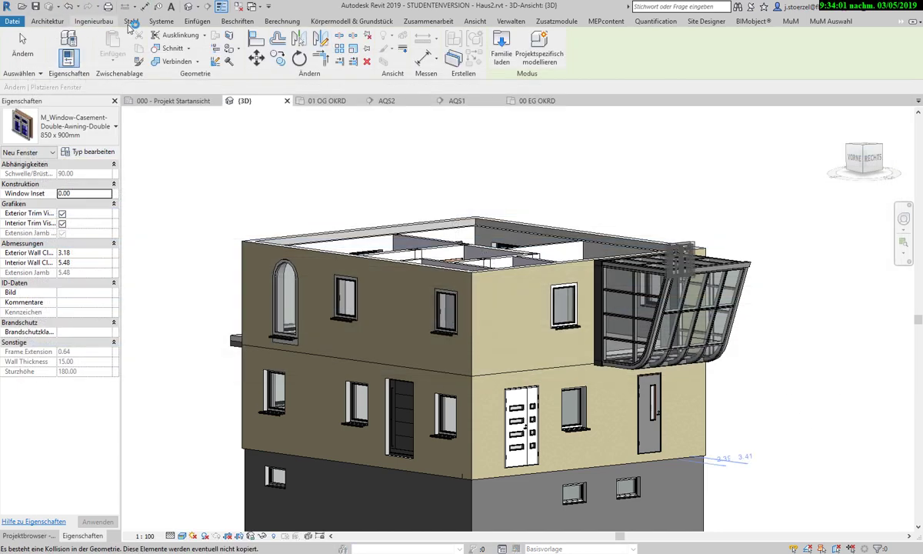
click(192, 22)
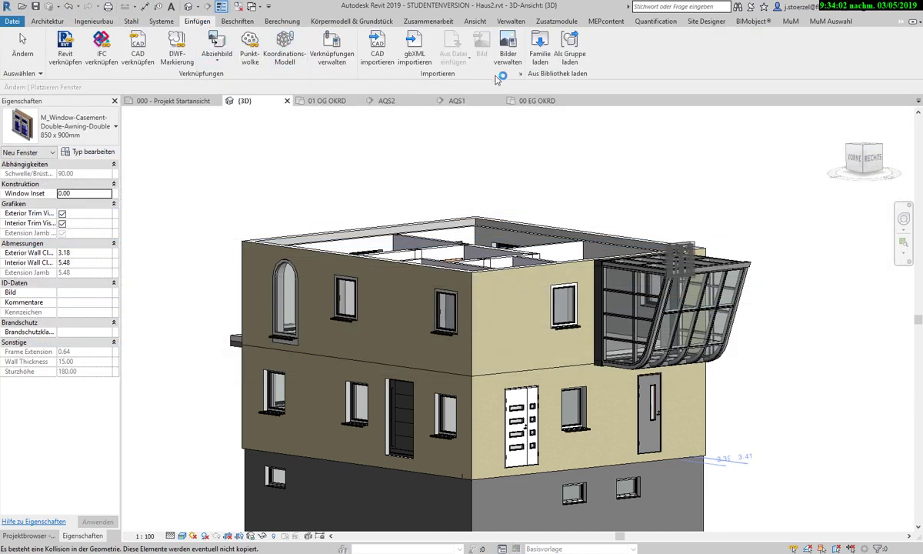
click(540, 46)
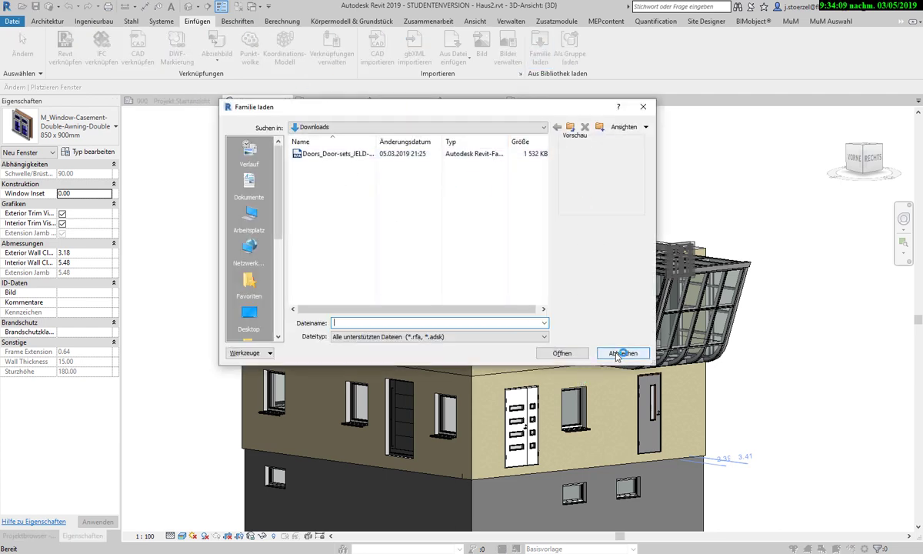
click(623, 353)
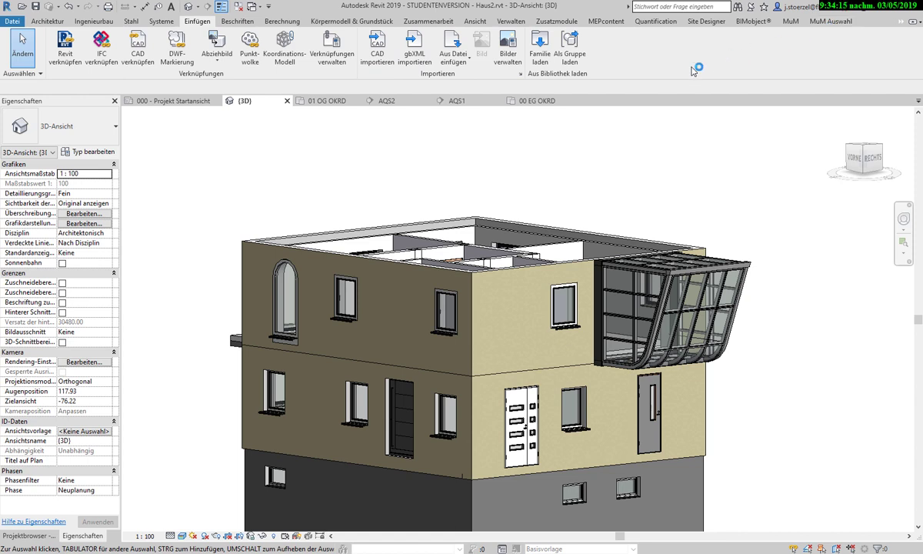
Step: Show the MuM ribbon tab with its Bibliotheken & Projekte tools
click(790, 21)
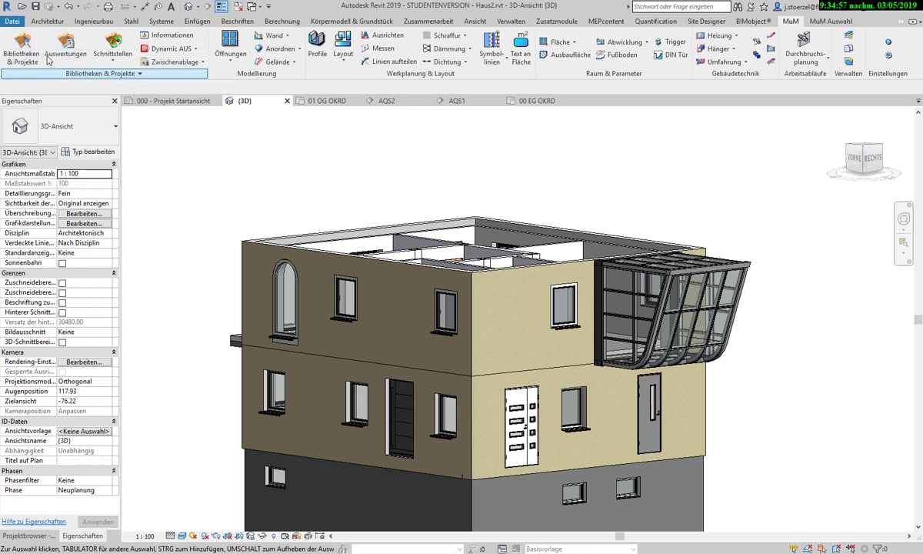
click(45, 47)
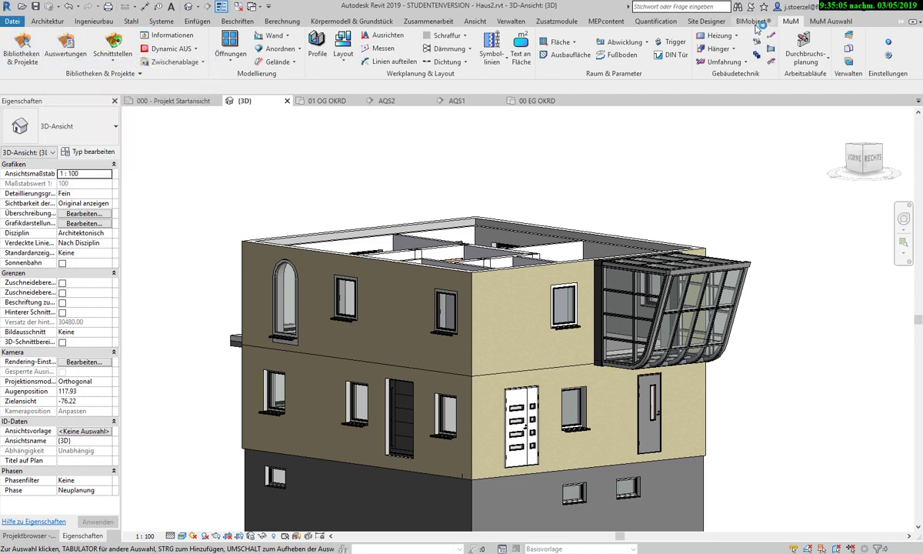
click(753, 21)
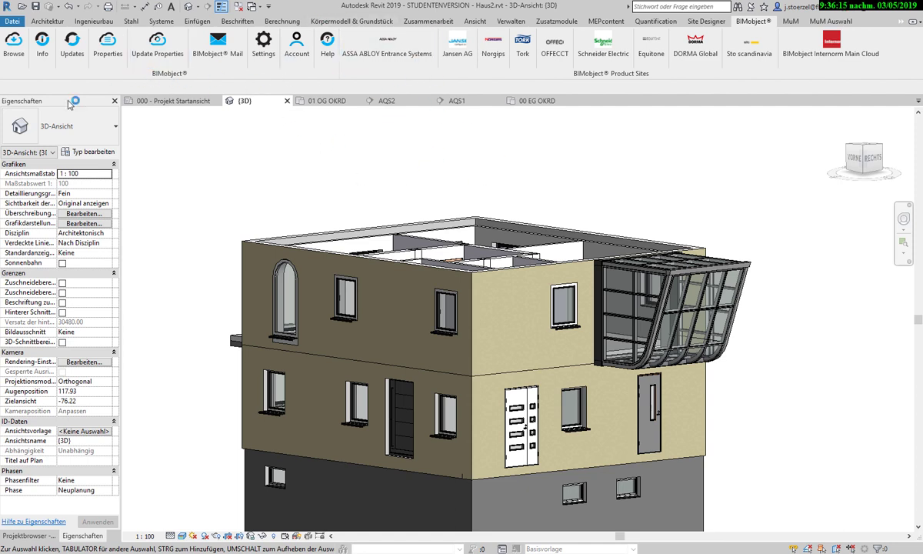
click(197, 21)
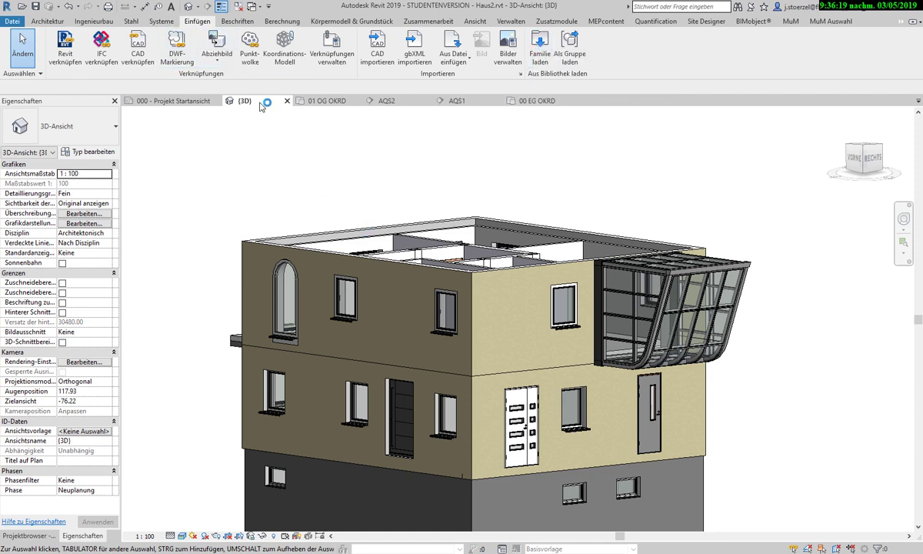